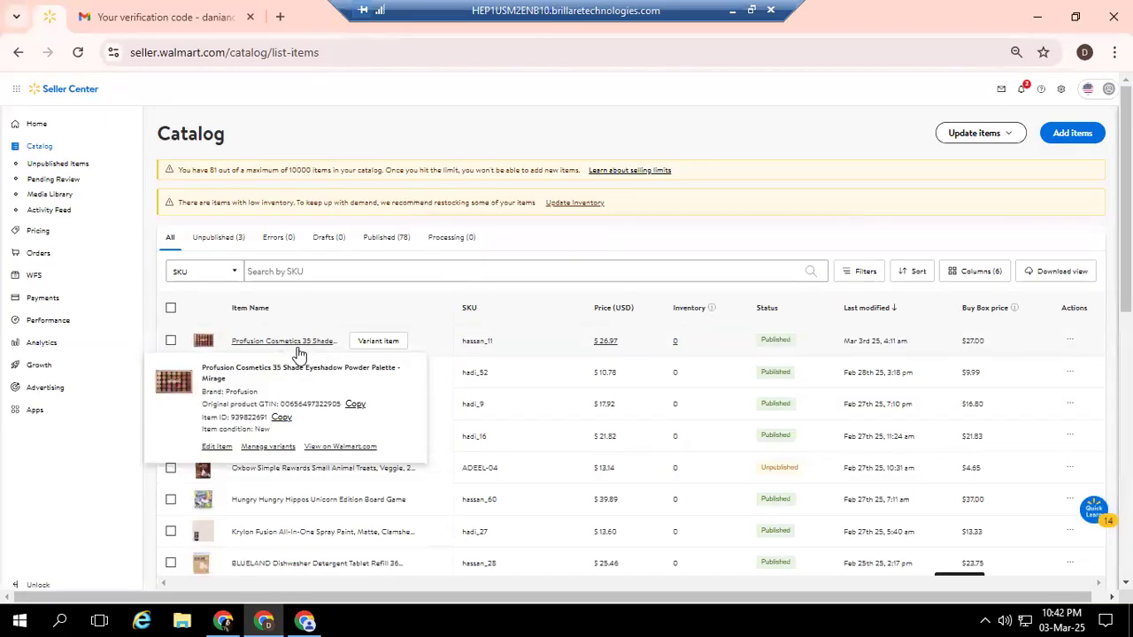
# Step: Open the Walmart.com listing of the Profusion Cosmetics 35 Shade Eyeshadow Powder Palette - Mirage from its catalog entry
pyautogui.click(324, 447)
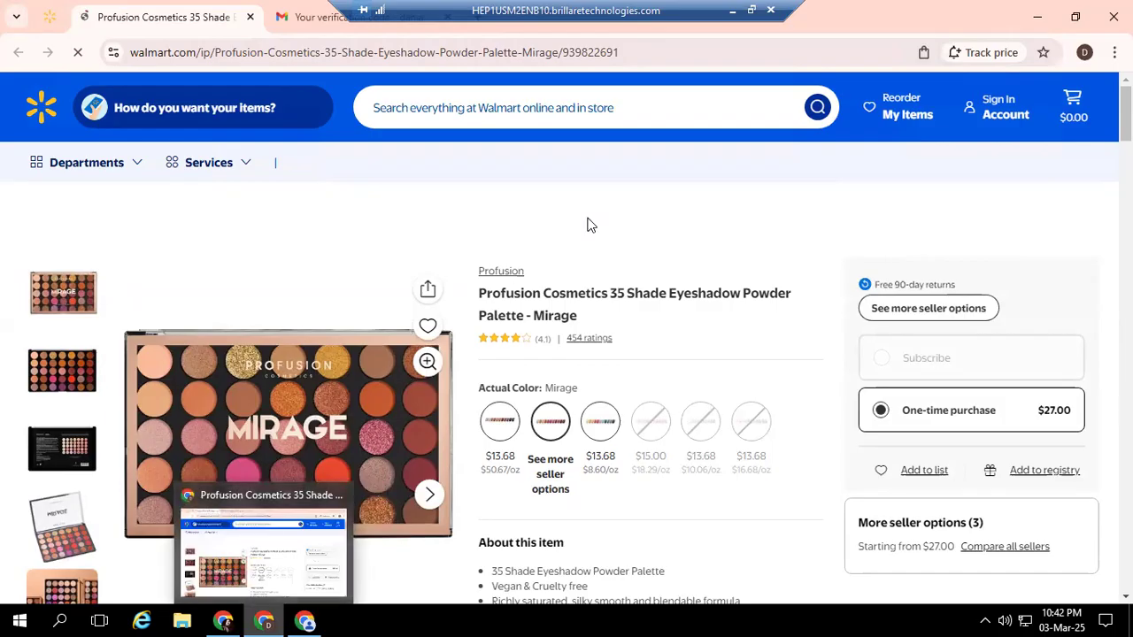
pyautogui.click(731, 10)
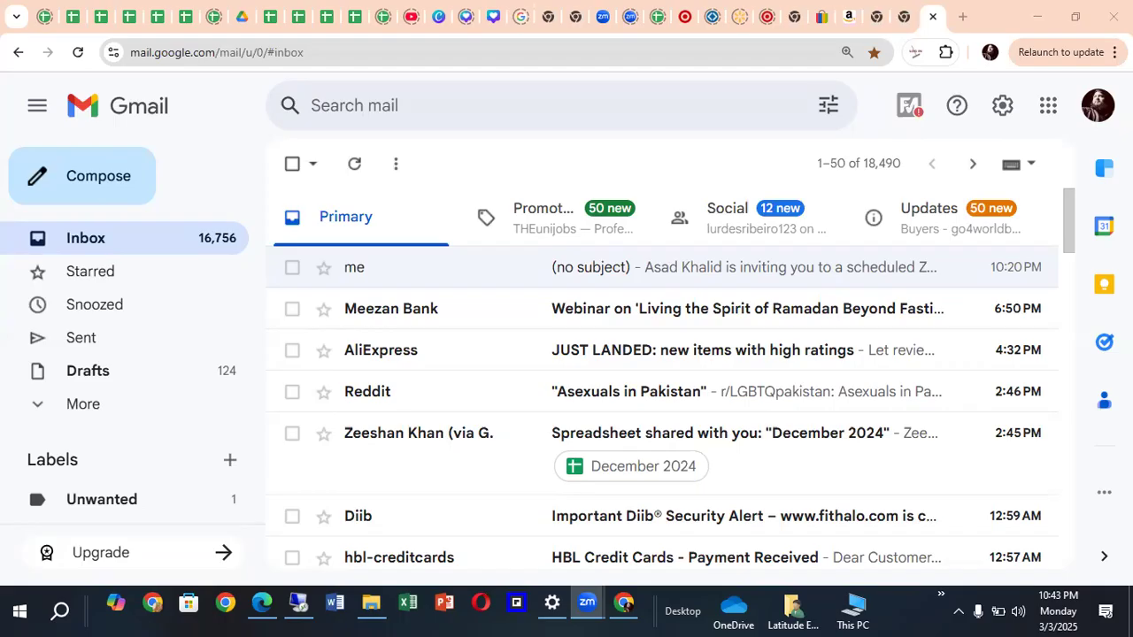
pyautogui.click(297, 604)
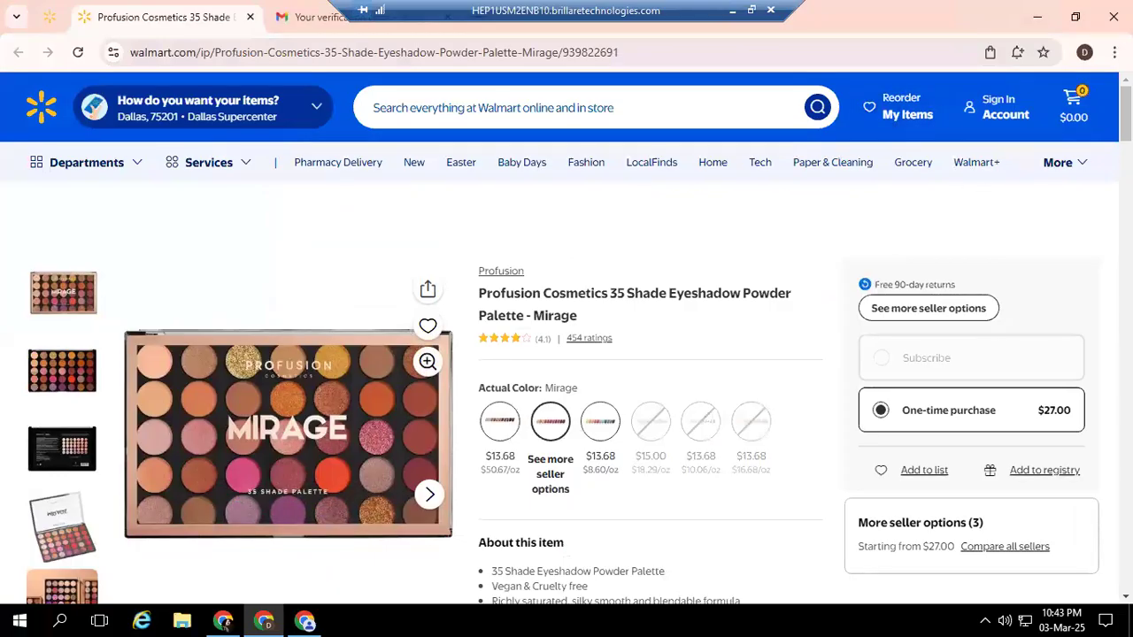
# Step: Compare all sellers of the Mirage palette, review their prices, arrival dates and fulfilment, and close the comparison
pyautogui.scroll(-5, 224, 624)
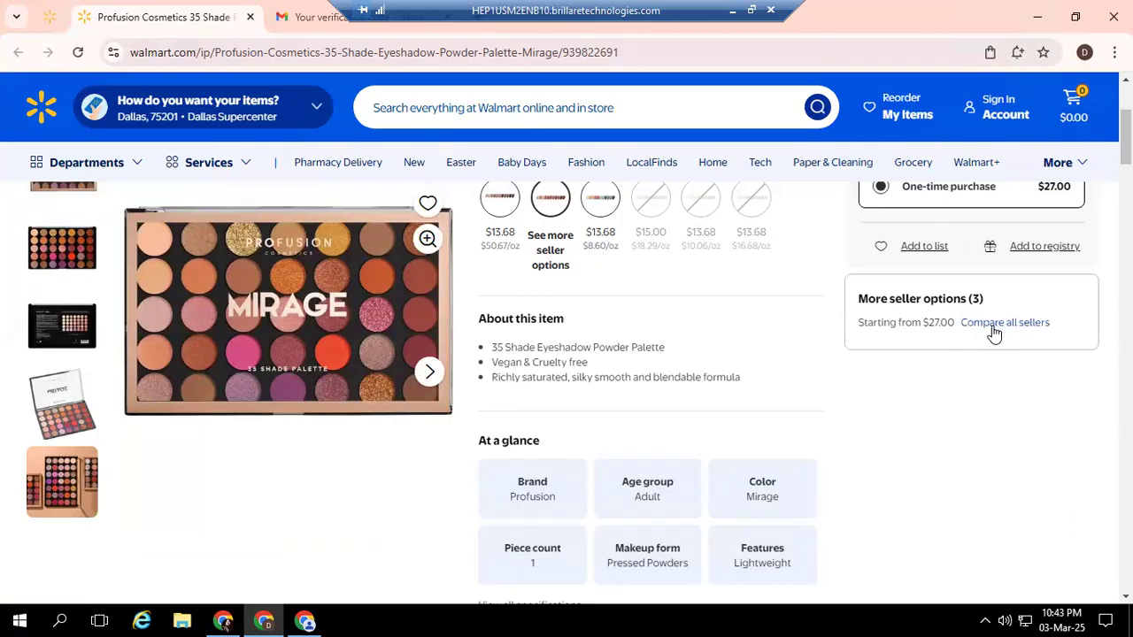
pyautogui.click(994, 324)
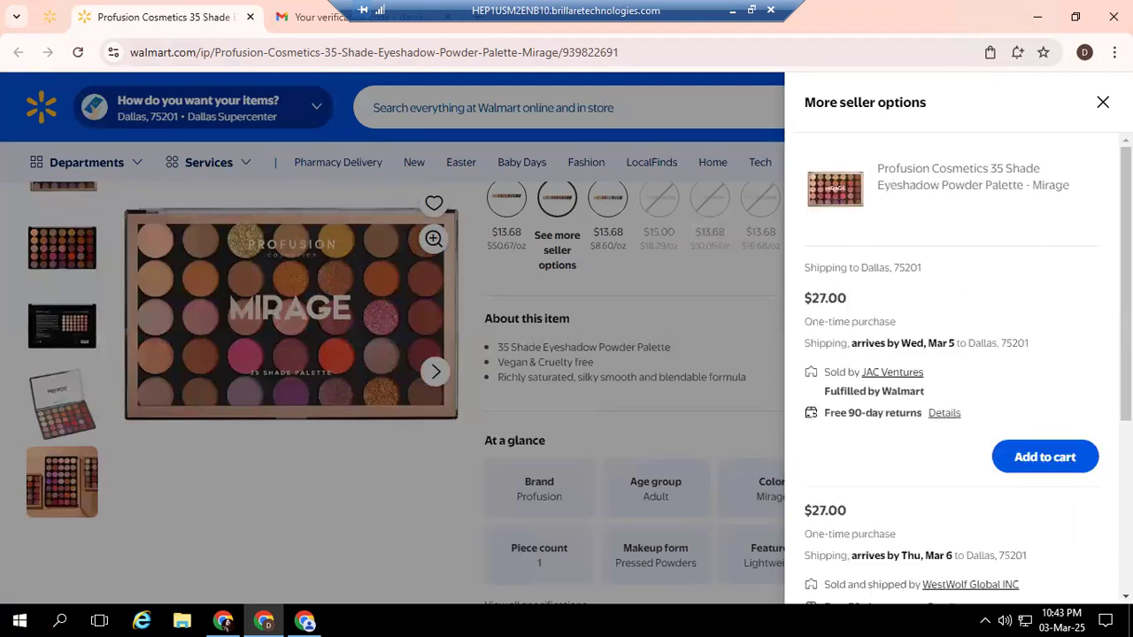
pyautogui.scroll(-1, 956, 372)
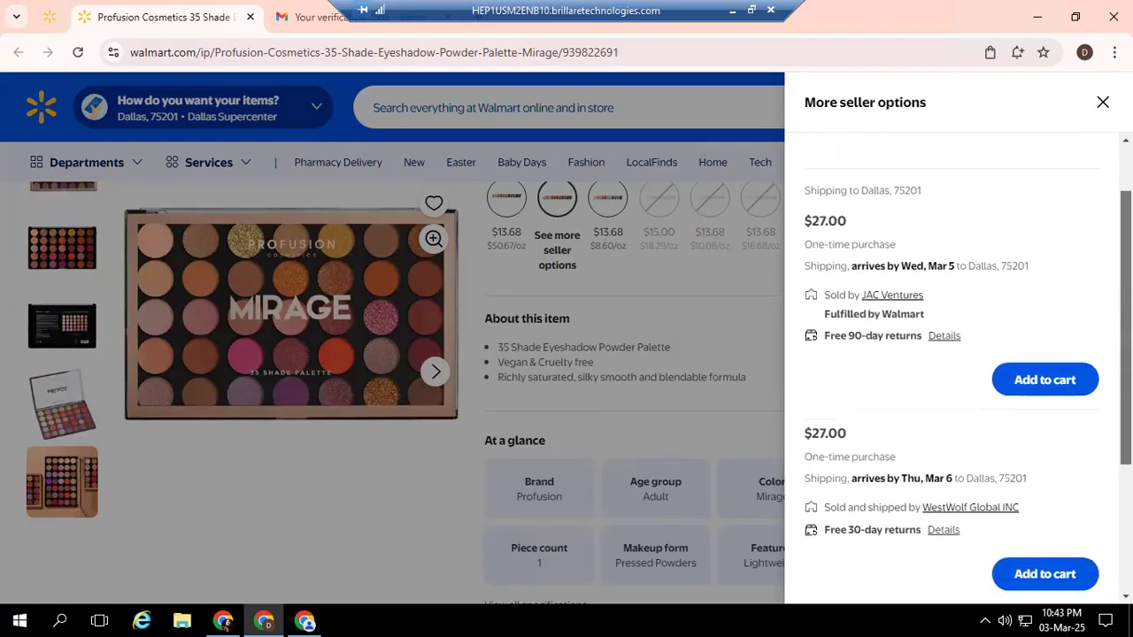
pyautogui.scroll(-2, 955, 371)
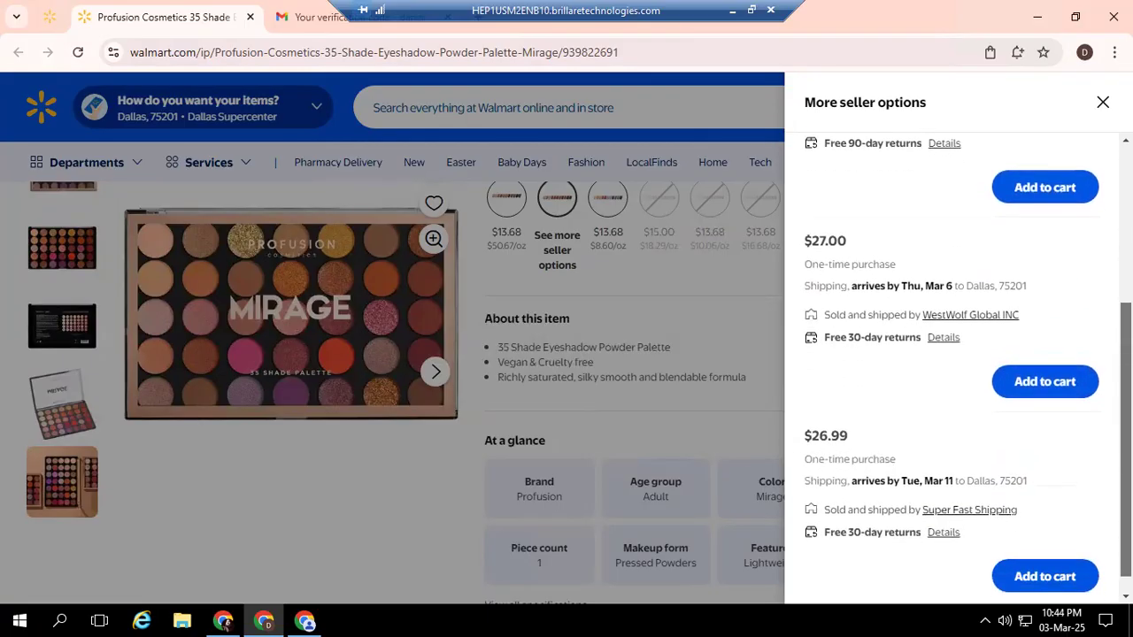
pyautogui.scroll(2, 956, 372)
pyautogui.scroll(1, 956, 372)
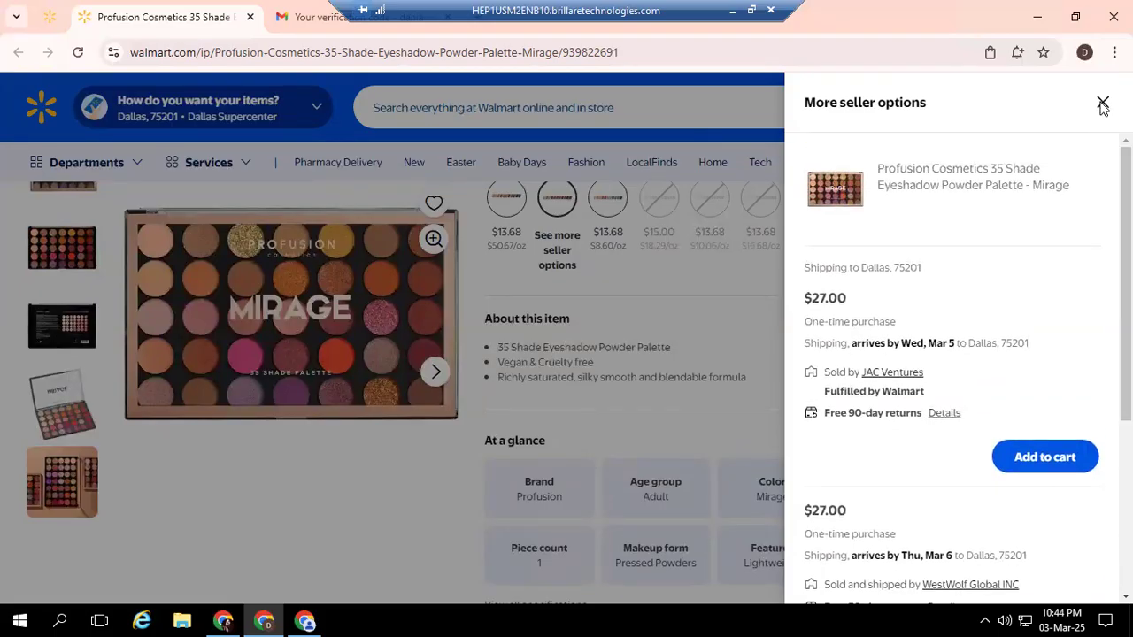
pyautogui.click(1102, 105)
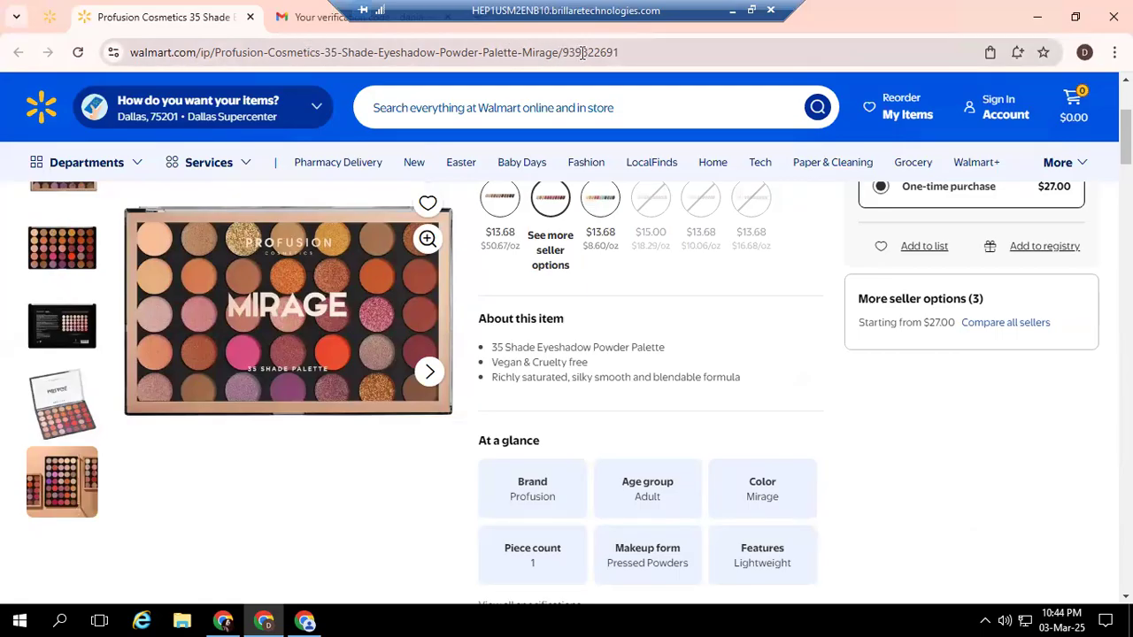
# Step: Select the item ID in the palette listing's web address and check it and the price against the palette's Seller Center catalog entry
pyautogui.click(583, 52)
pyautogui.doubleClick(583, 52)
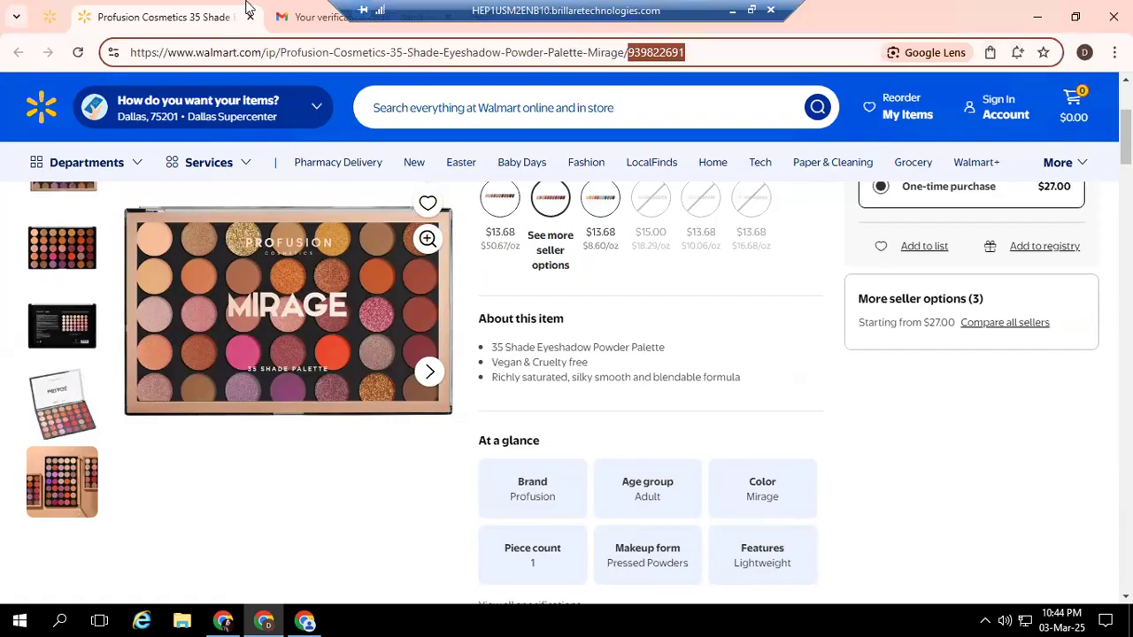
pyautogui.click(49, 22)
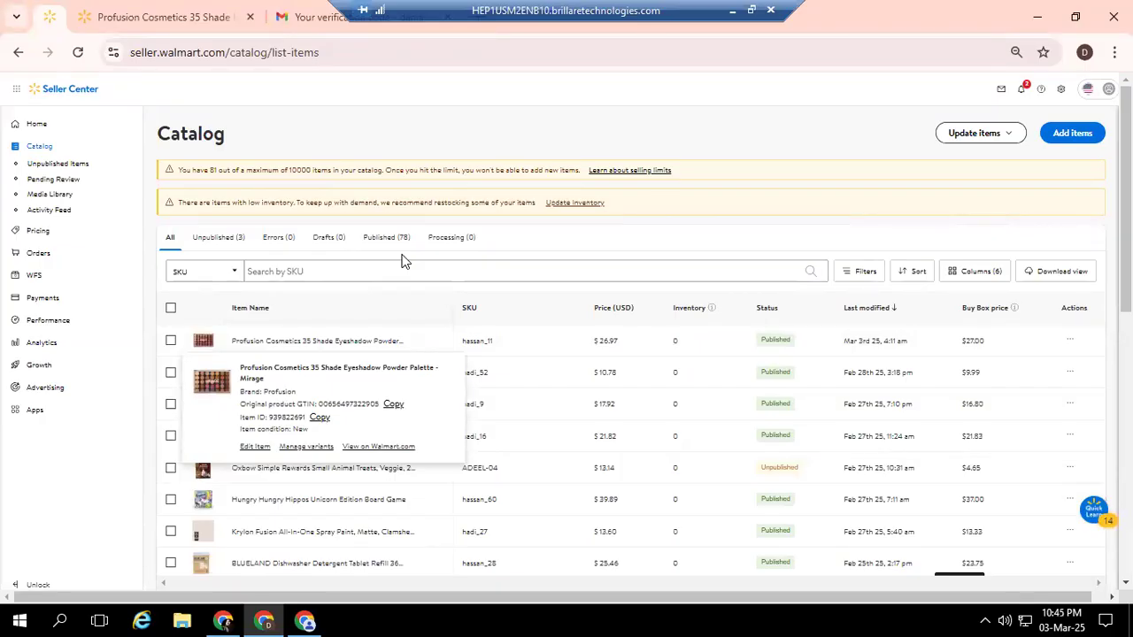
pyautogui.click(144, 10)
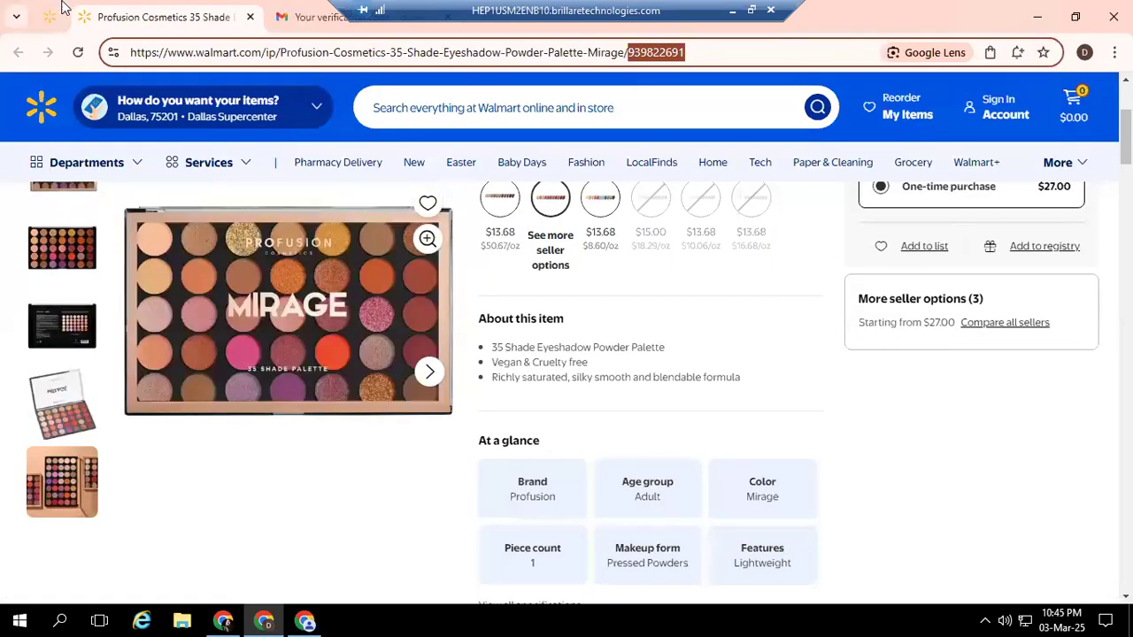
pyautogui.click(46, 9)
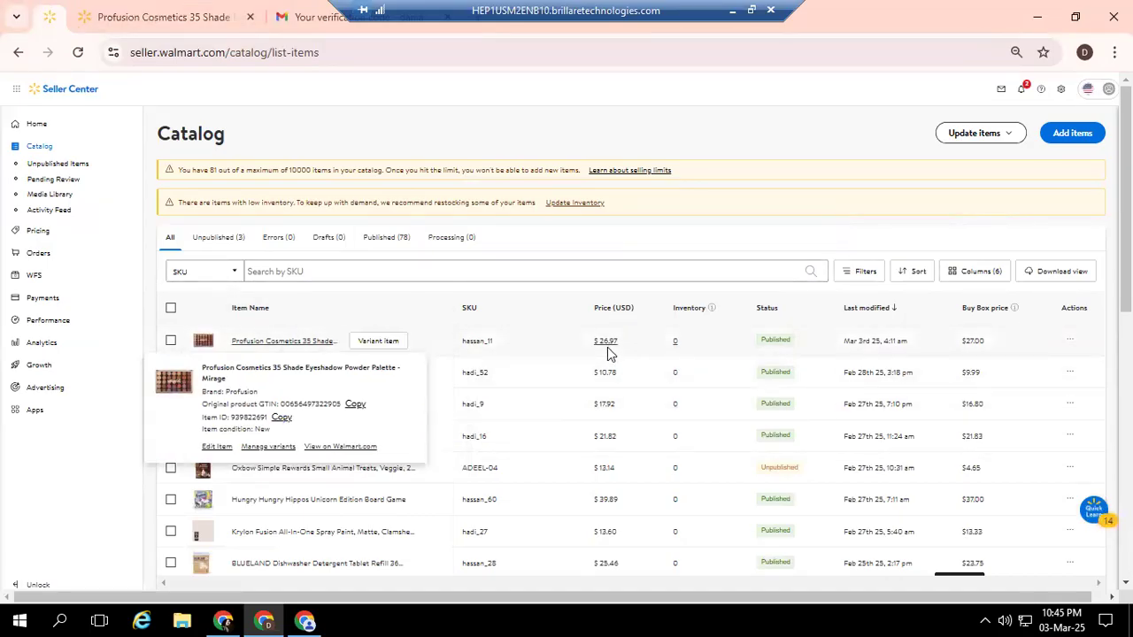
# Step: Return to the palette's Walmart.com listing and examine every competing seller's price, arrival date, fulfilment method and return terms
pyautogui.click(152, 12)
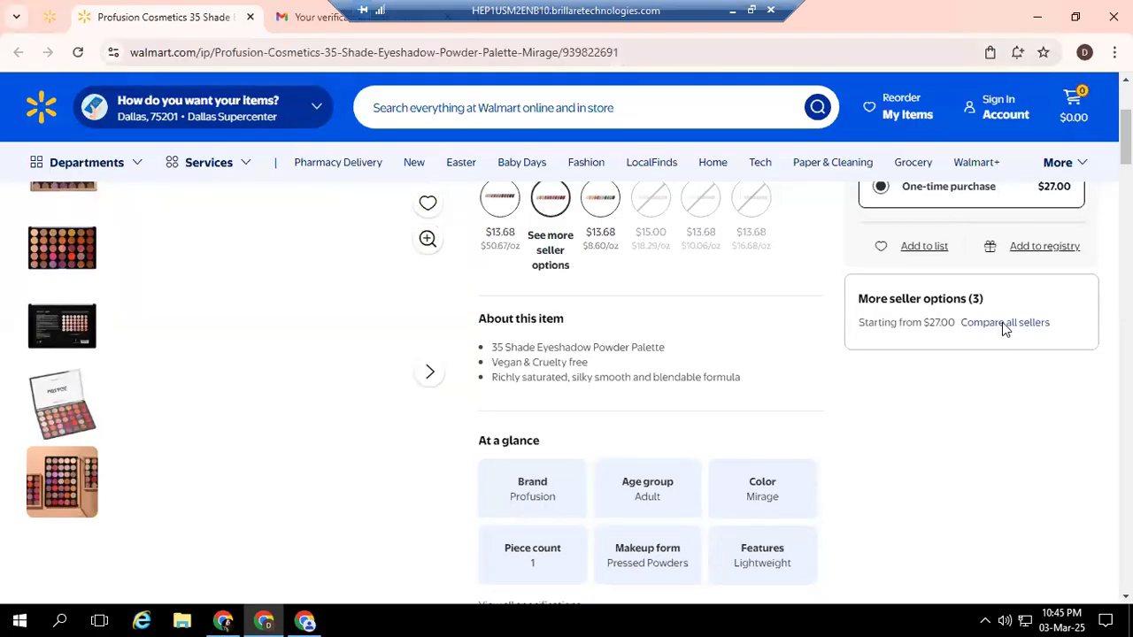
pyautogui.click(1004, 324)
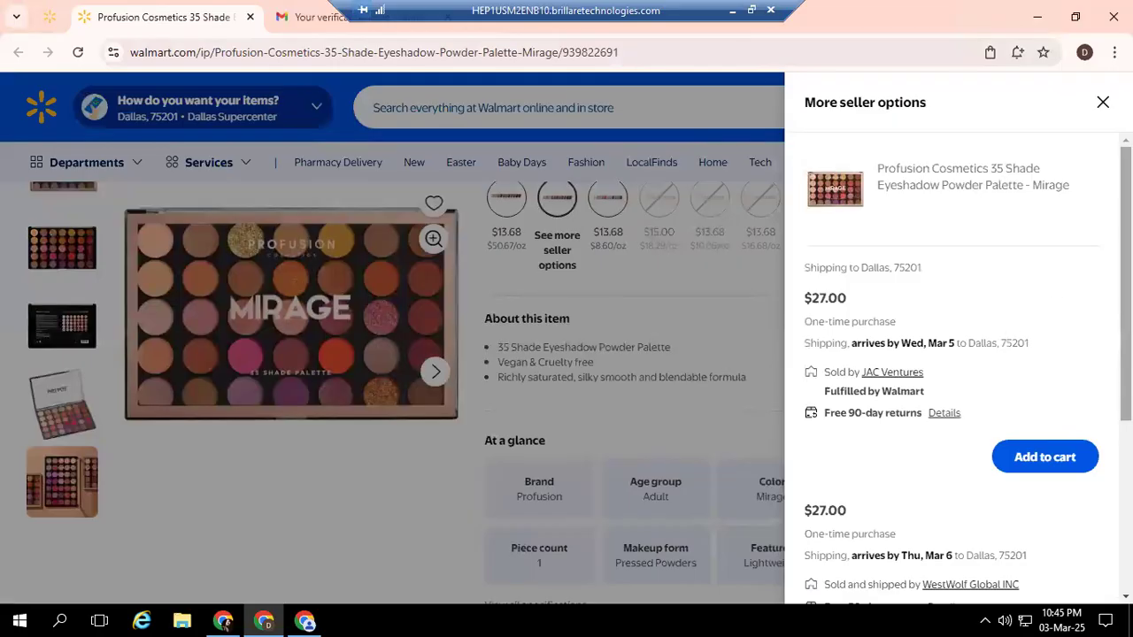
pyautogui.scroll(-3, 956, 372)
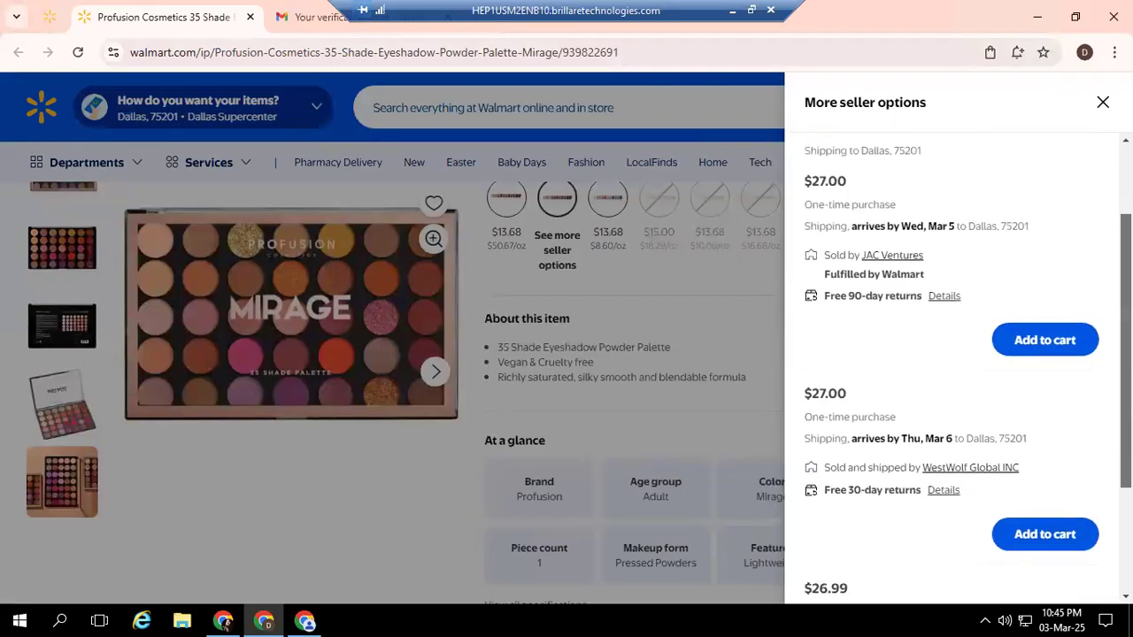
pyautogui.scroll(-1, 956, 372)
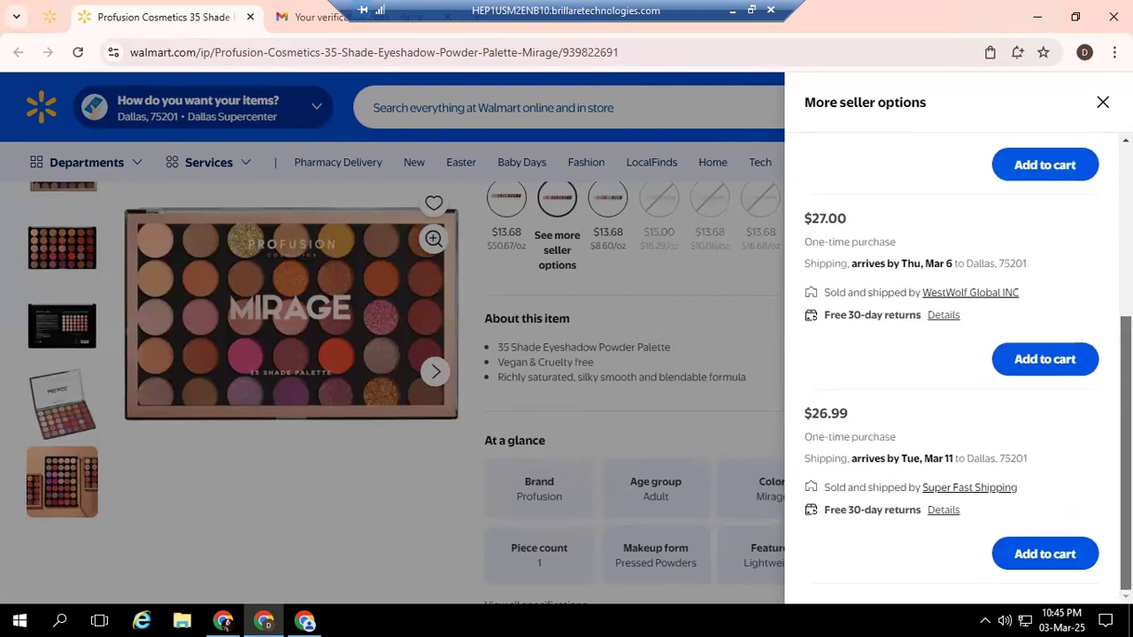
pyautogui.scroll(2, 955, 368)
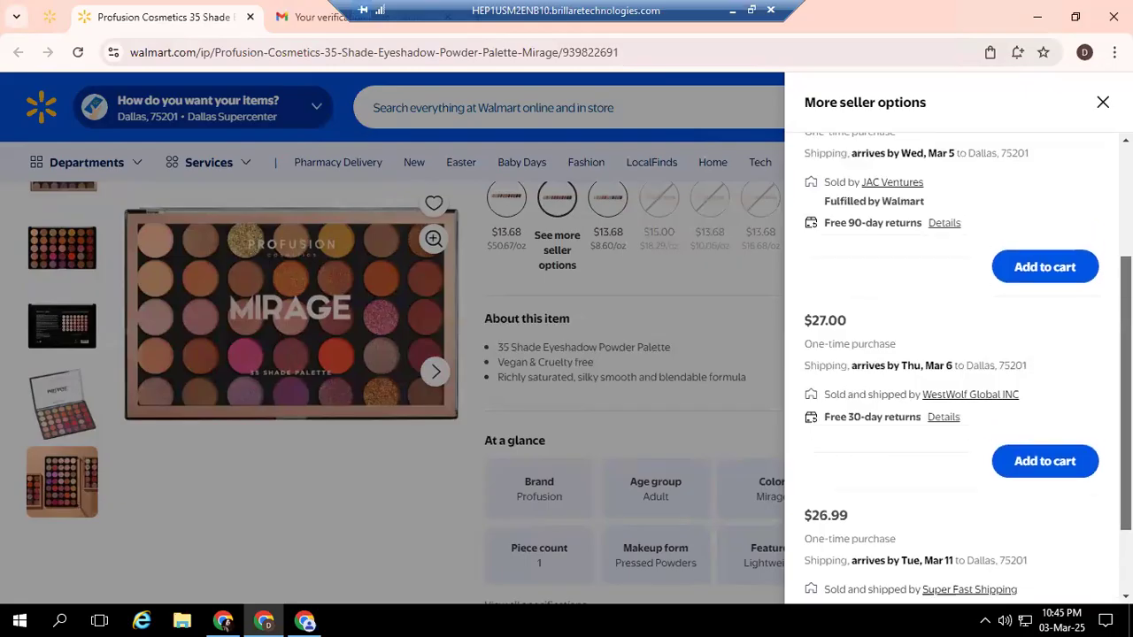
pyautogui.scroll(1, 955, 369)
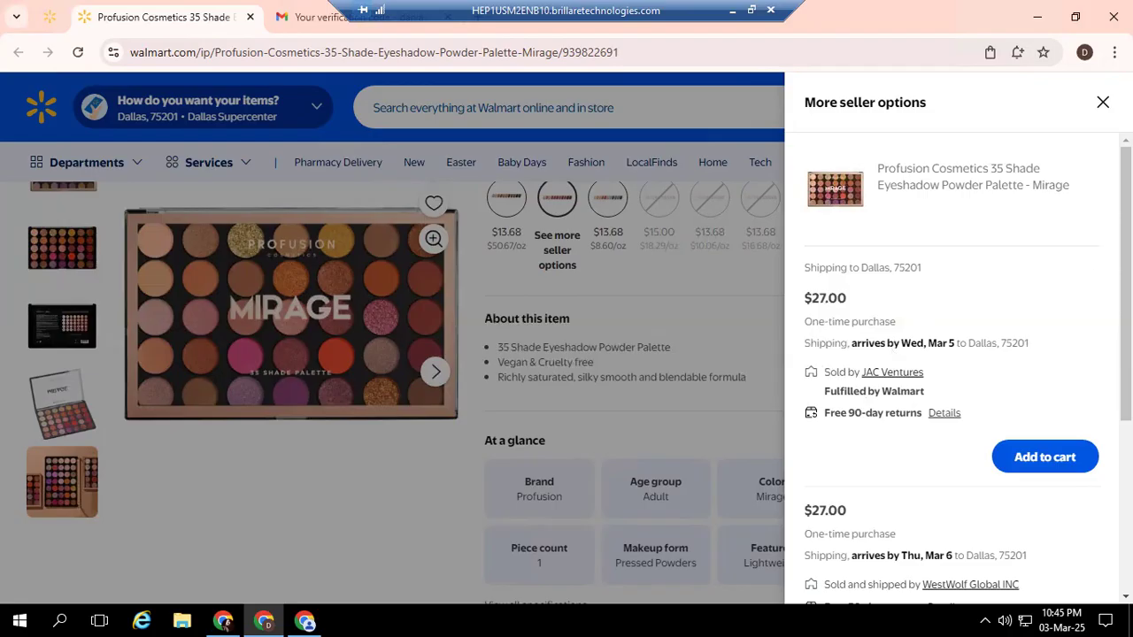
pyautogui.scroll(-2, 952, 354)
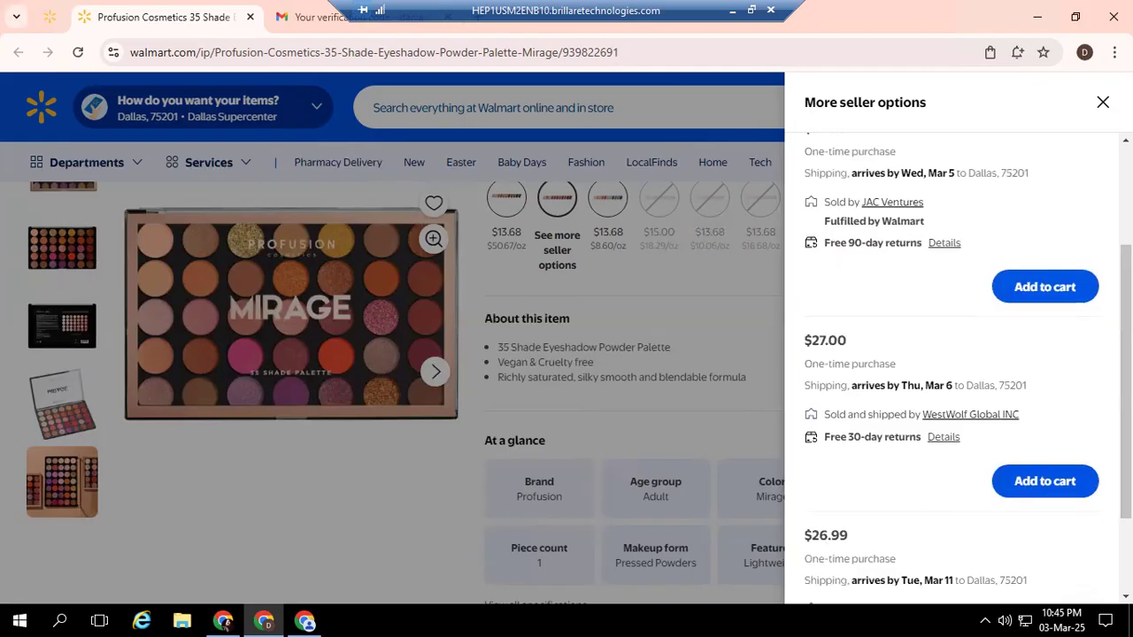
pyautogui.scroll(-1, 951, 372)
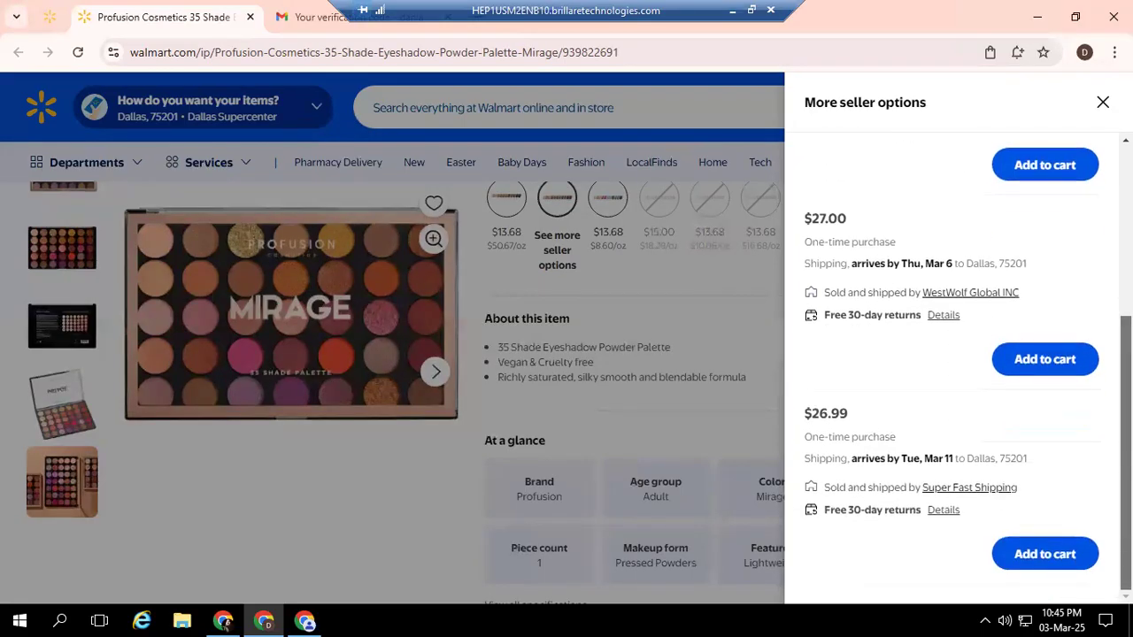
pyautogui.scroll(1, 951, 363)
pyautogui.scroll(-1, 952, 363)
pyautogui.scroll(1, 951, 363)
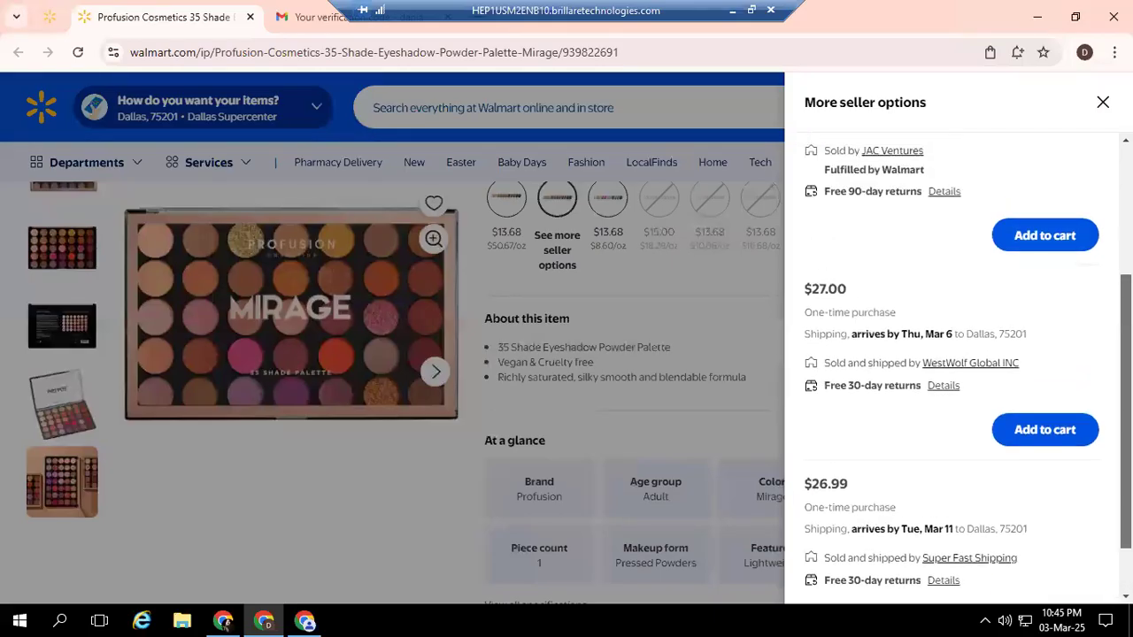
pyautogui.scroll(1, 951, 363)
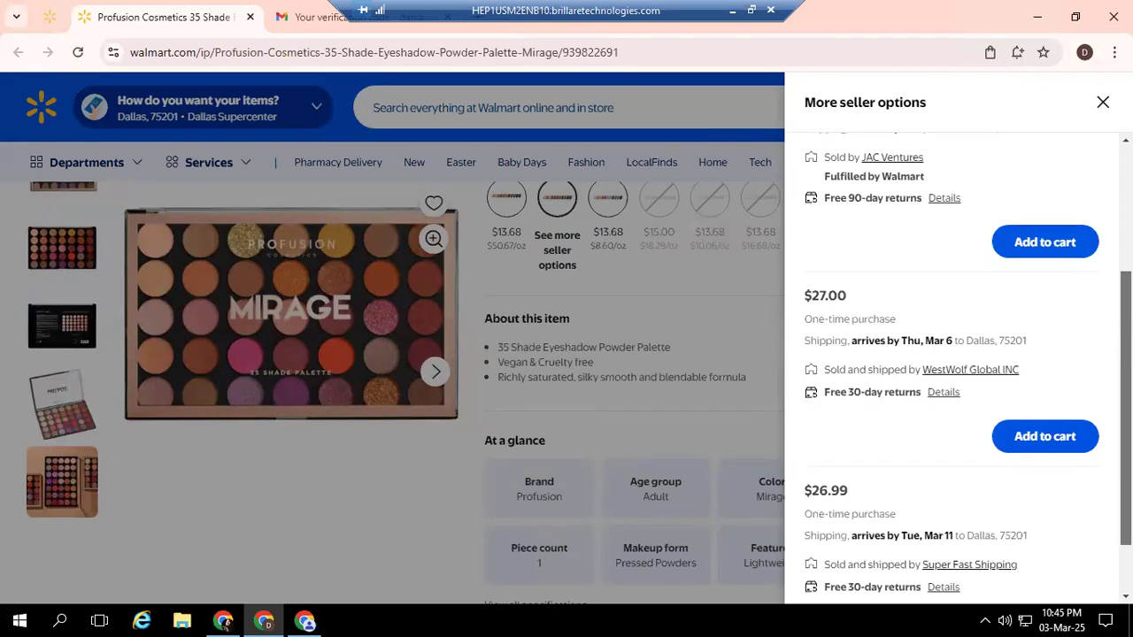
pyautogui.scroll(2, 951, 363)
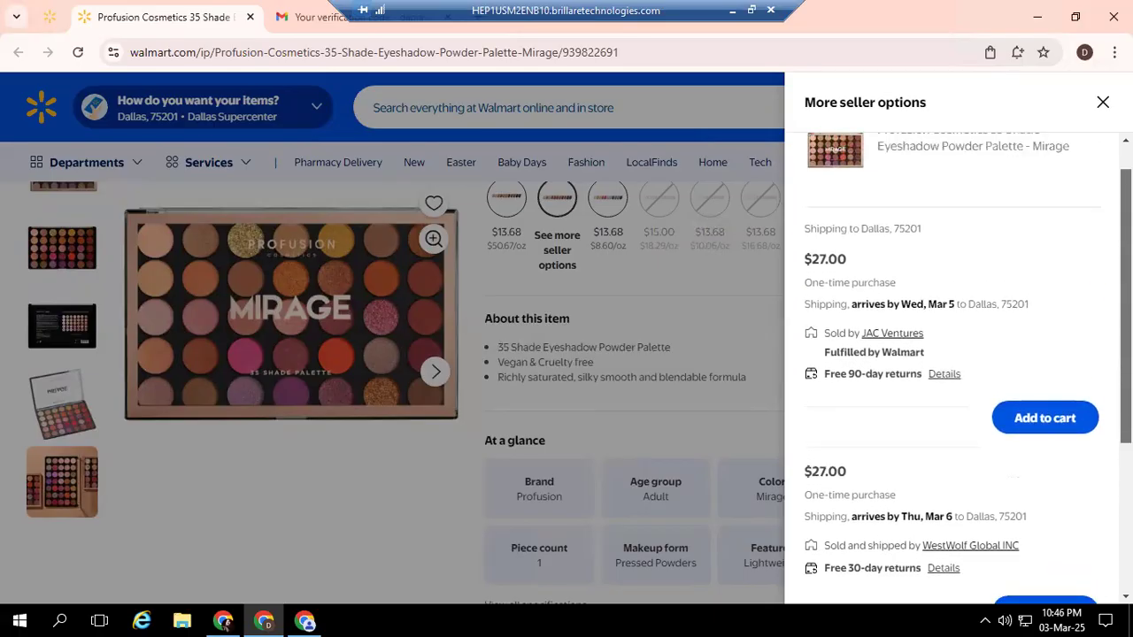
pyautogui.scroll(1, 968, 369)
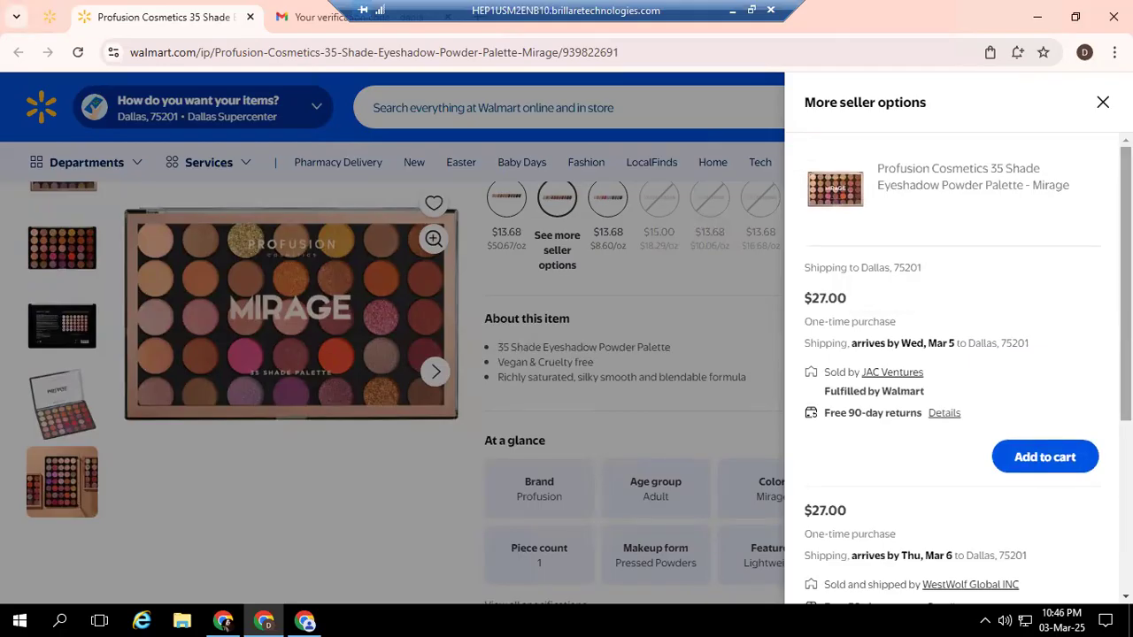
pyautogui.scroll(-3, 968, 369)
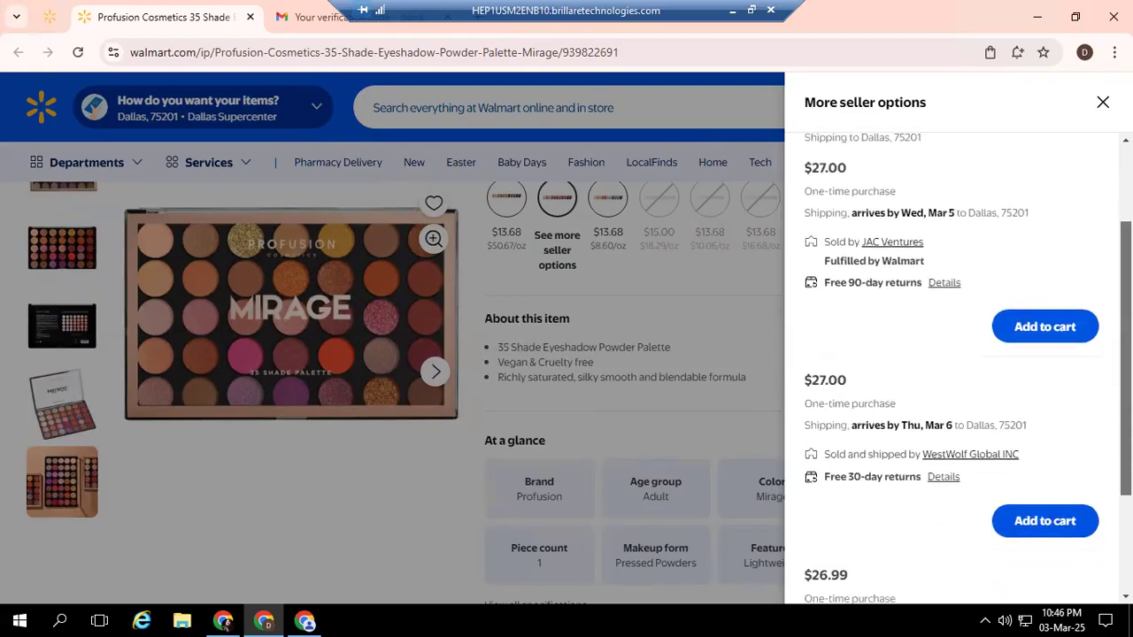
pyautogui.scroll(3, 968, 369)
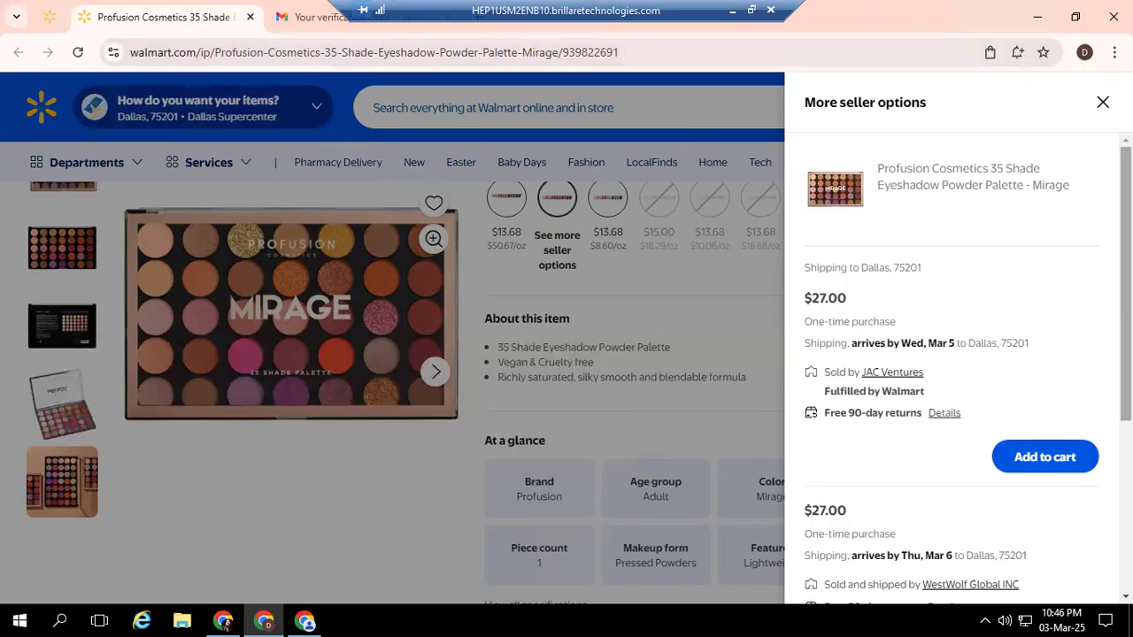
pyautogui.scroll(-1, 968, 369)
pyautogui.scroll(1, 956, 372)
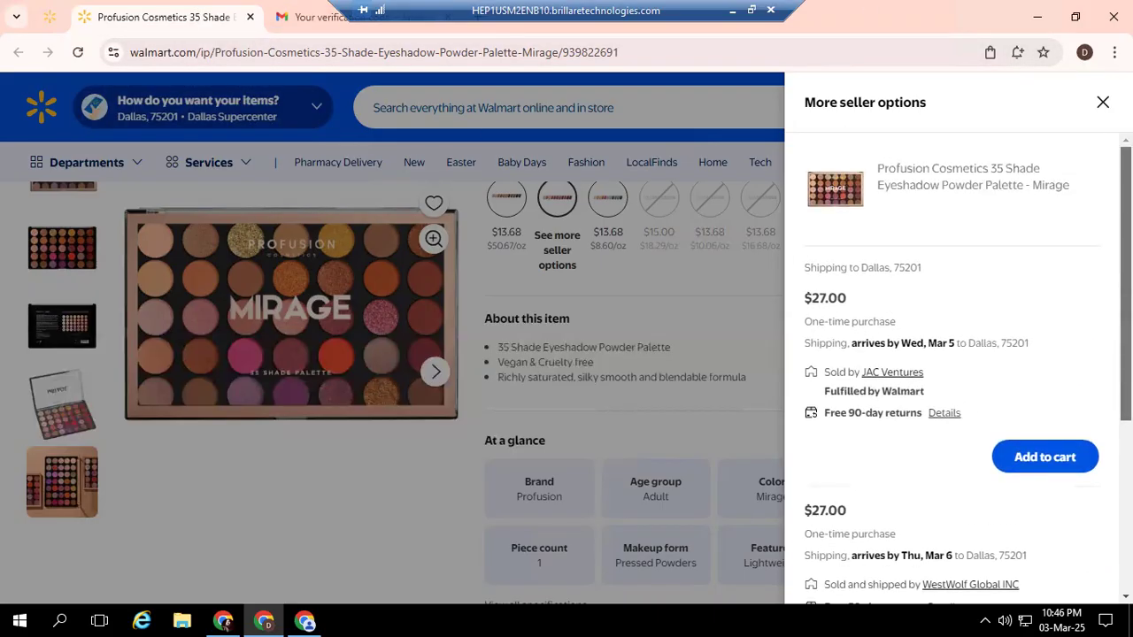
# Step: Return to the Seller Center catalog and open the Walmart.com listing of the Hungry Hungry Hippos Unicorn Edition Board Game
pyautogui.click(49, 17)
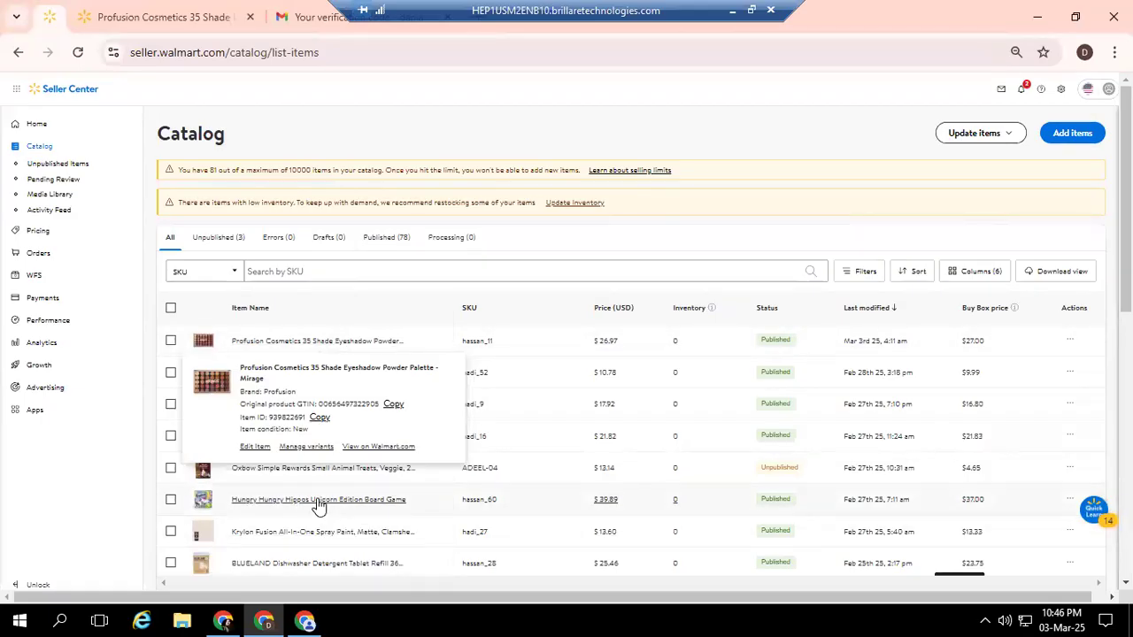
pyautogui.moveTo(316, 500)
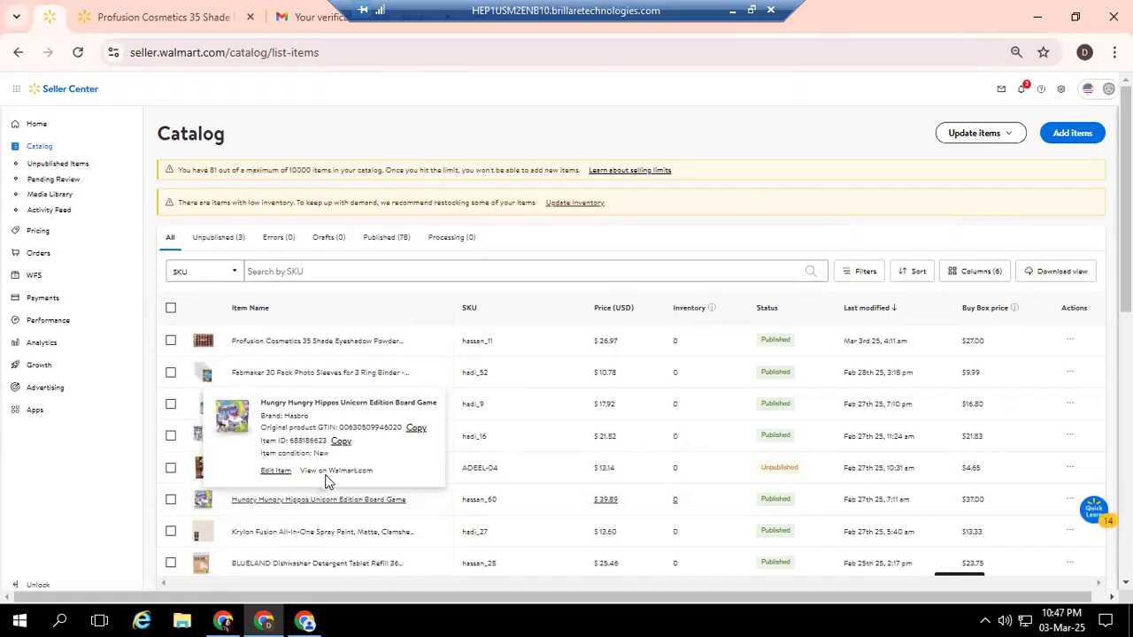
pyautogui.click(329, 473)
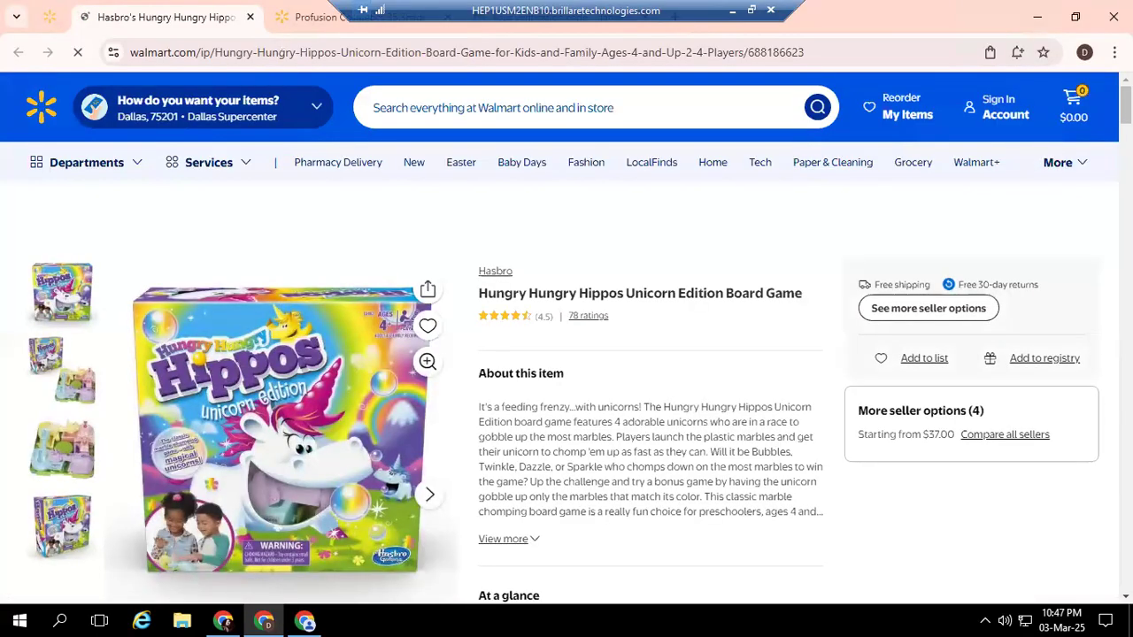
# Step: Compare all sellers of the Hungry Hungry Hippos Unicorn Edition game, review their prices, arrival dates and return terms, and close the comparison
pyautogui.scroll(-1, 1031, 281)
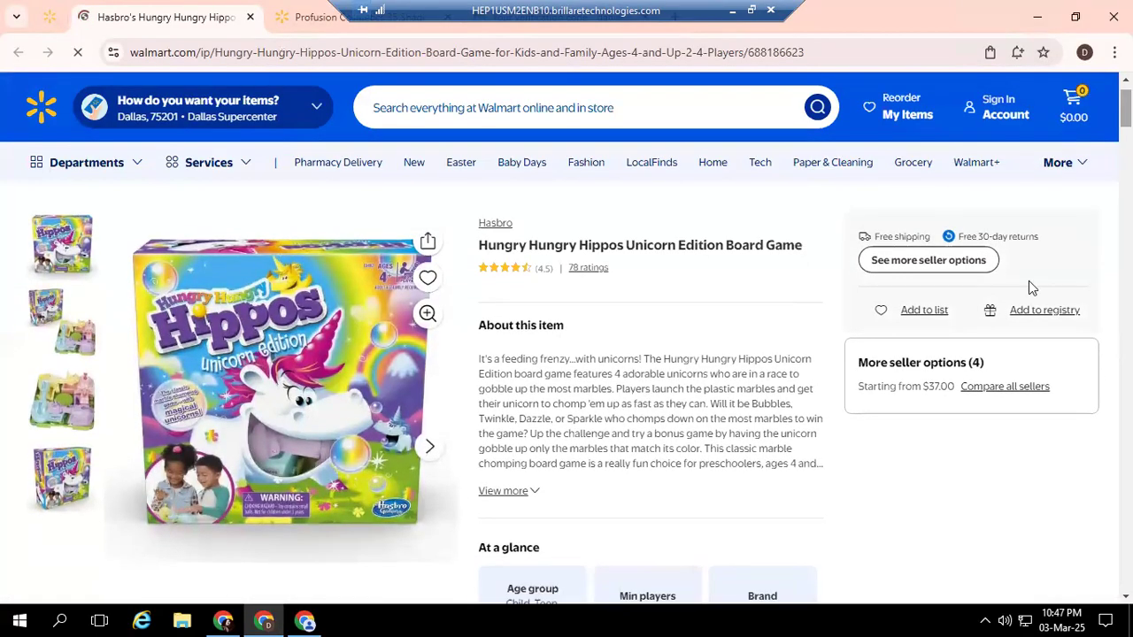
pyautogui.click(985, 390)
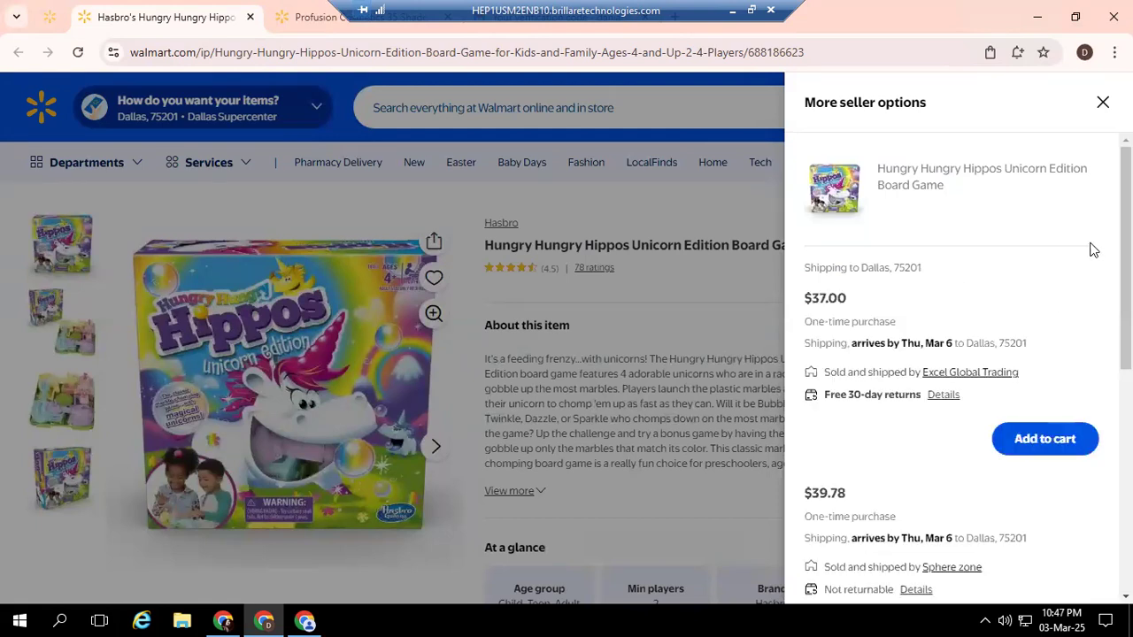
pyautogui.scroll(-3, 965, 372)
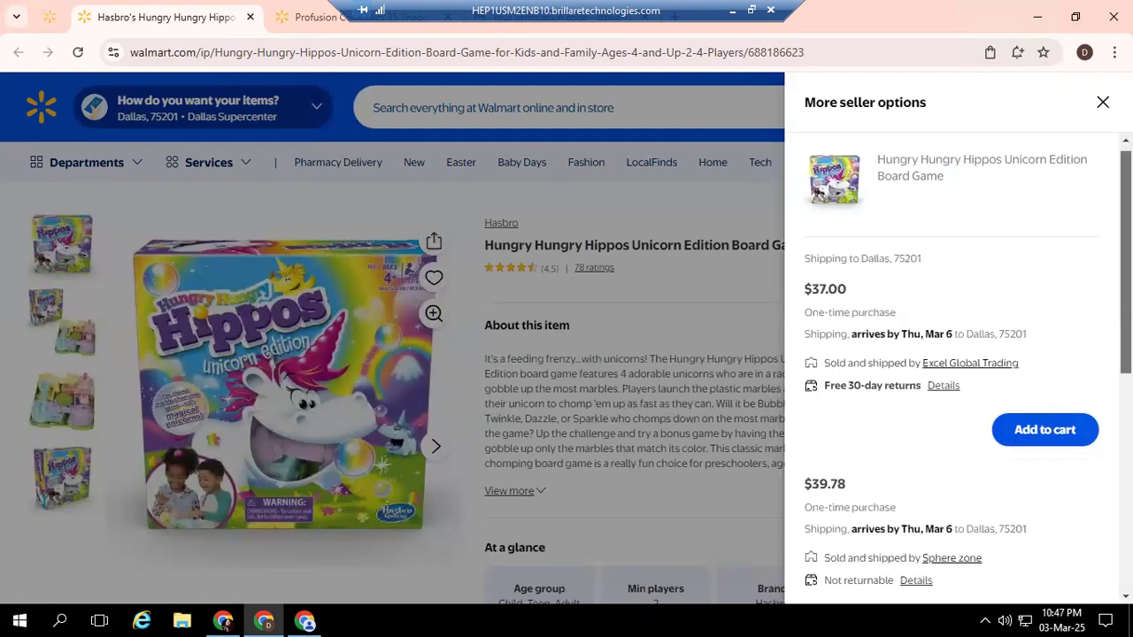
pyautogui.scroll(-3, 965, 372)
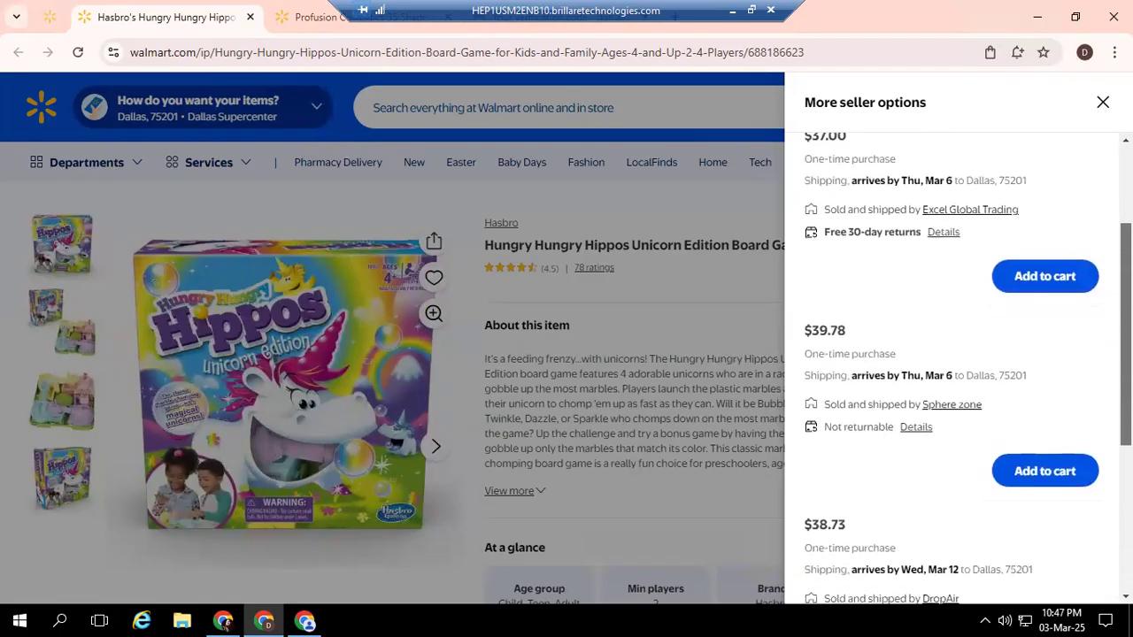
pyautogui.scroll(-2, 964, 372)
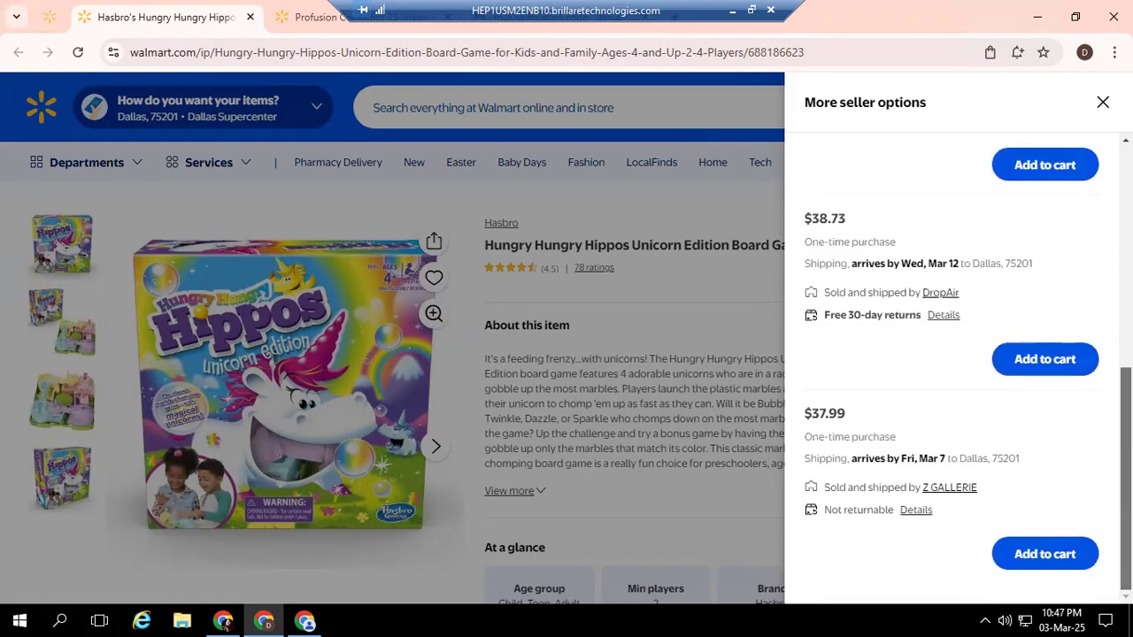
pyautogui.scroll(1, 965, 372)
pyautogui.scroll(1, 965, 372)
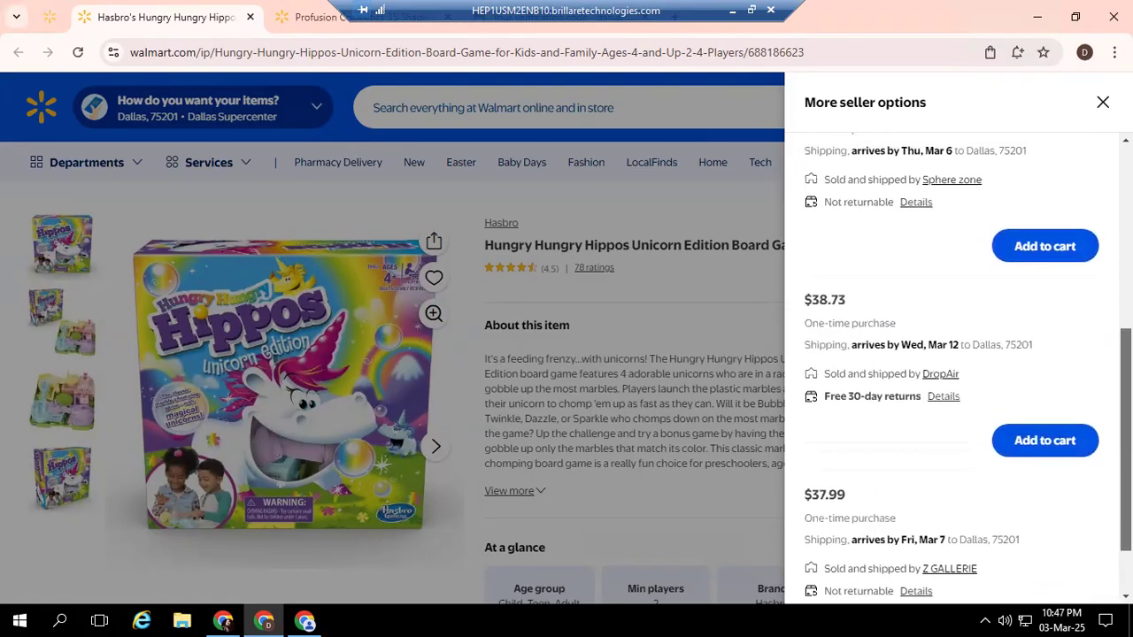
pyautogui.scroll(-2, 965, 372)
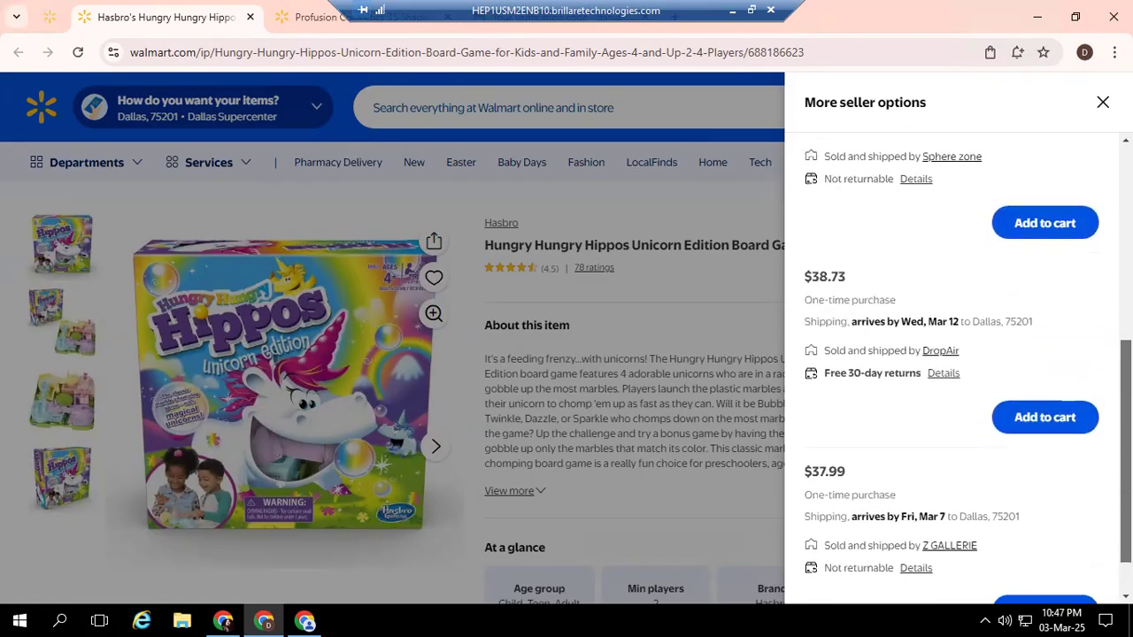
pyautogui.scroll(-1, 964, 372)
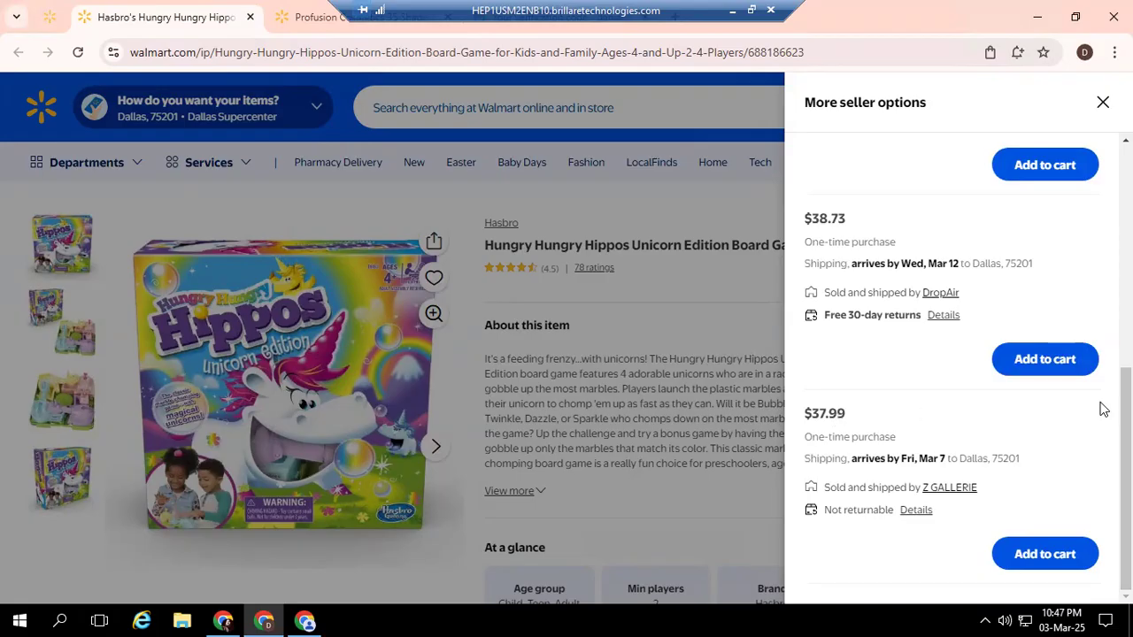
pyautogui.moveTo(1126, 478); pyautogui.dragTo(1126, 258)
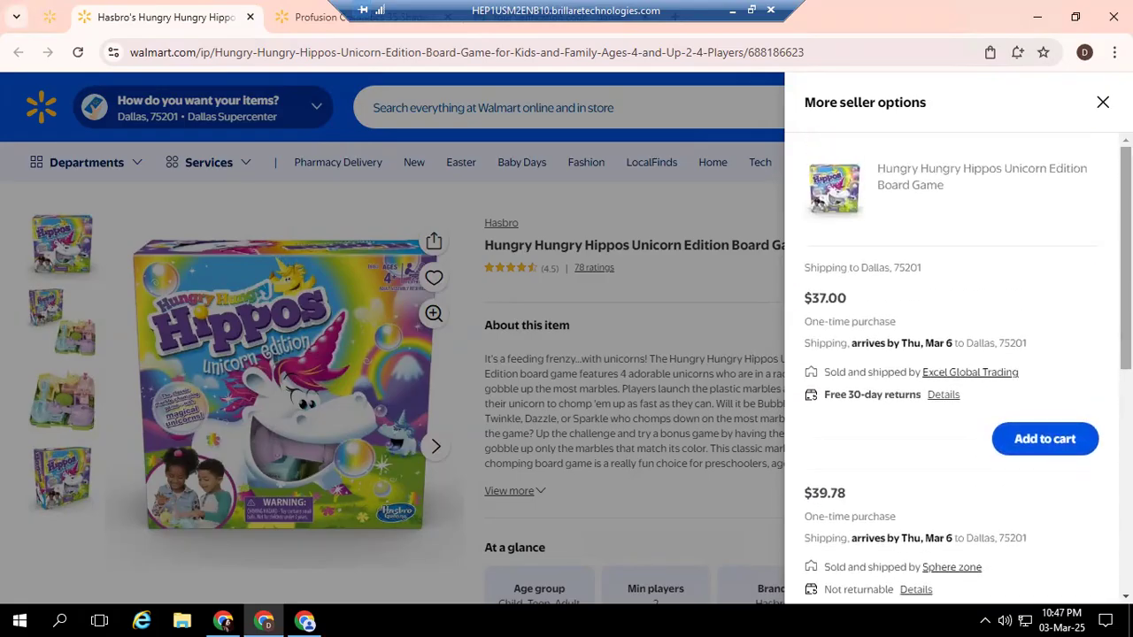
pyautogui.click(1102, 104)
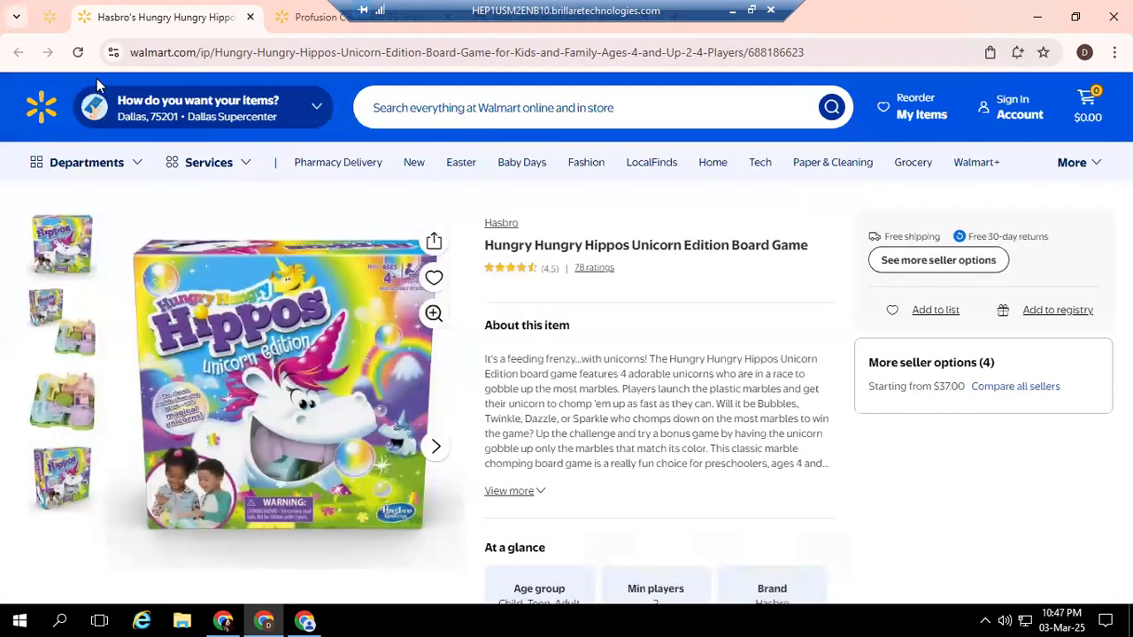
# Step: Return to Seller Center and view the Pricing insights for current prices, Buy Box prices and win rates
pyautogui.click(47, 18)
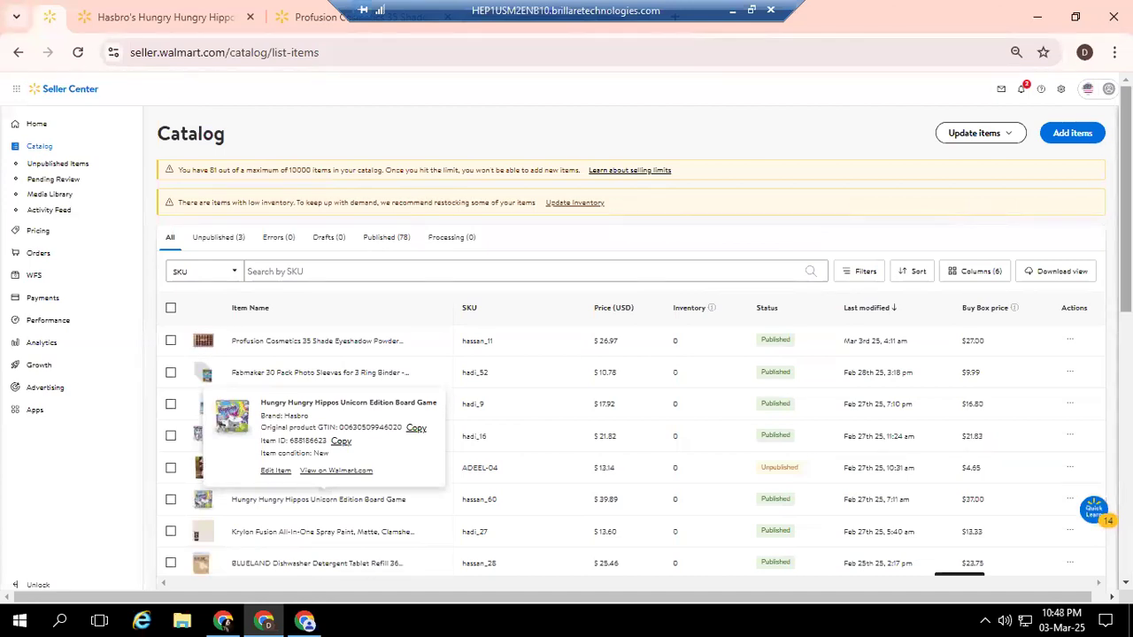
pyautogui.scroll(-1, 643, 354)
pyautogui.scroll(1, 643, 354)
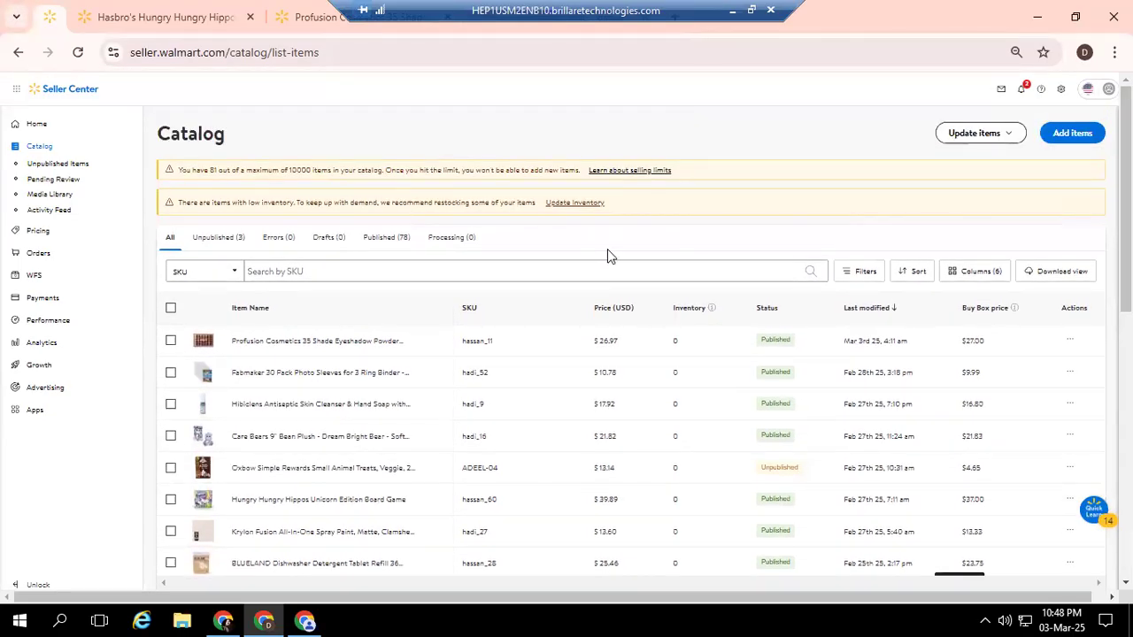
pyautogui.click(31, 257)
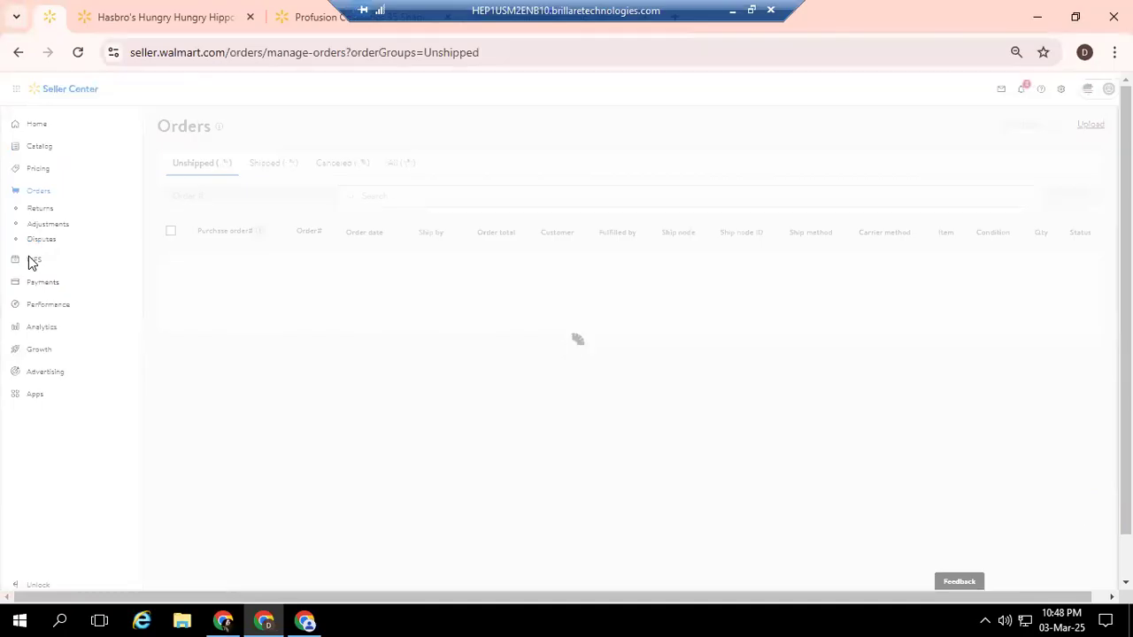
pyautogui.click(38, 169)
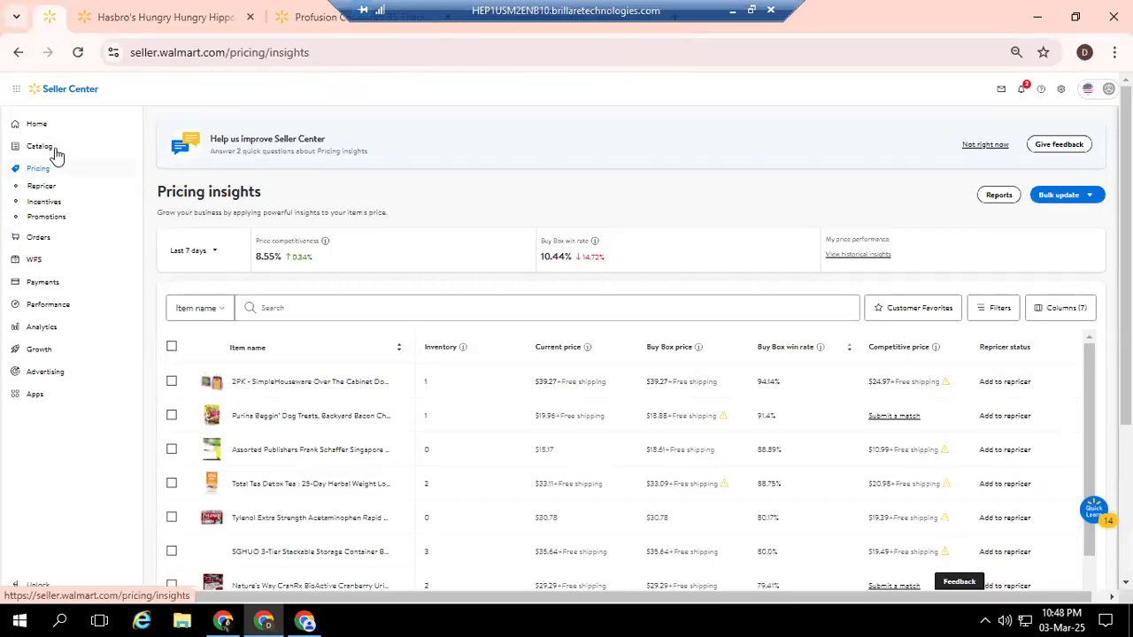
# Step: Open the price of the Profusion Cosmetics 35 Shade Eyeshadow palette in the catalog for editing and close it without changes
pyautogui.click(53, 150)
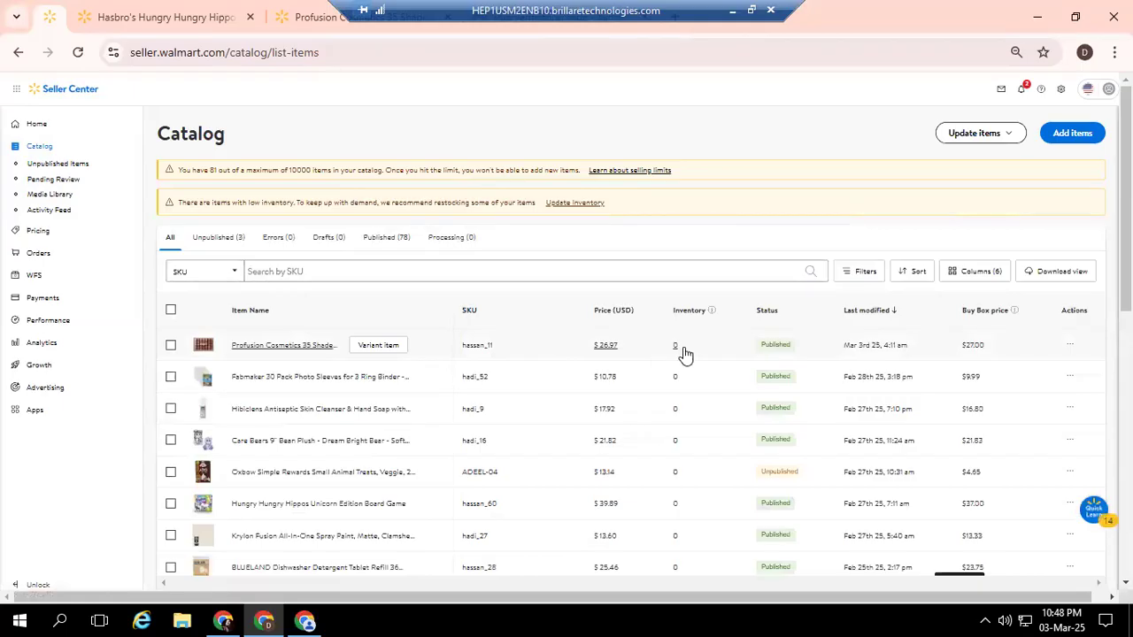
pyautogui.click(610, 347)
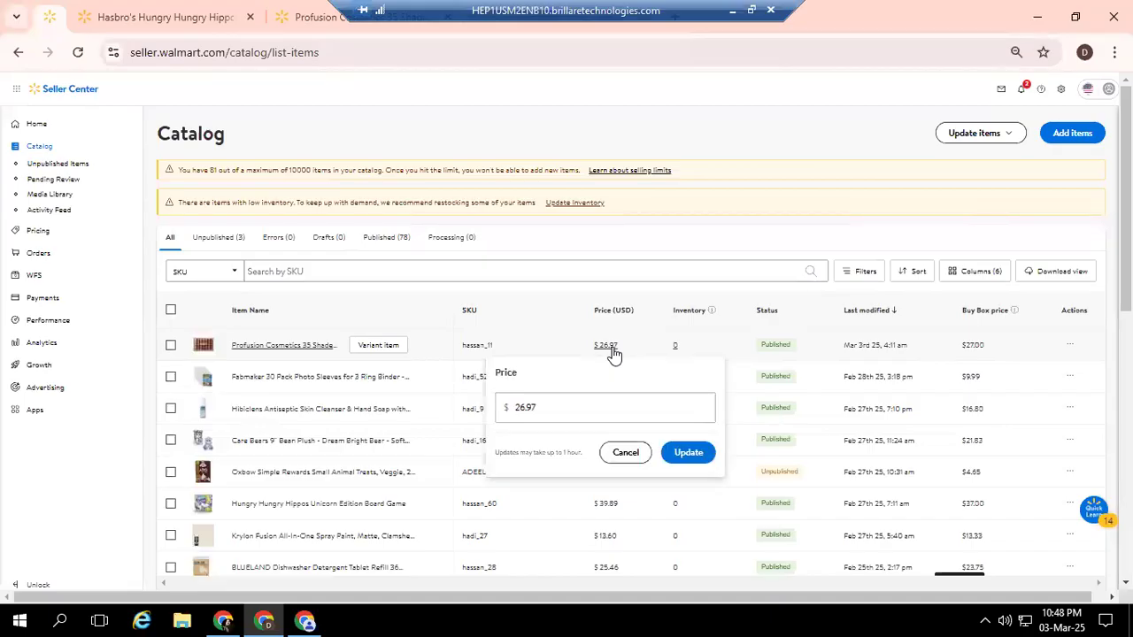
pyautogui.click(567, 404)
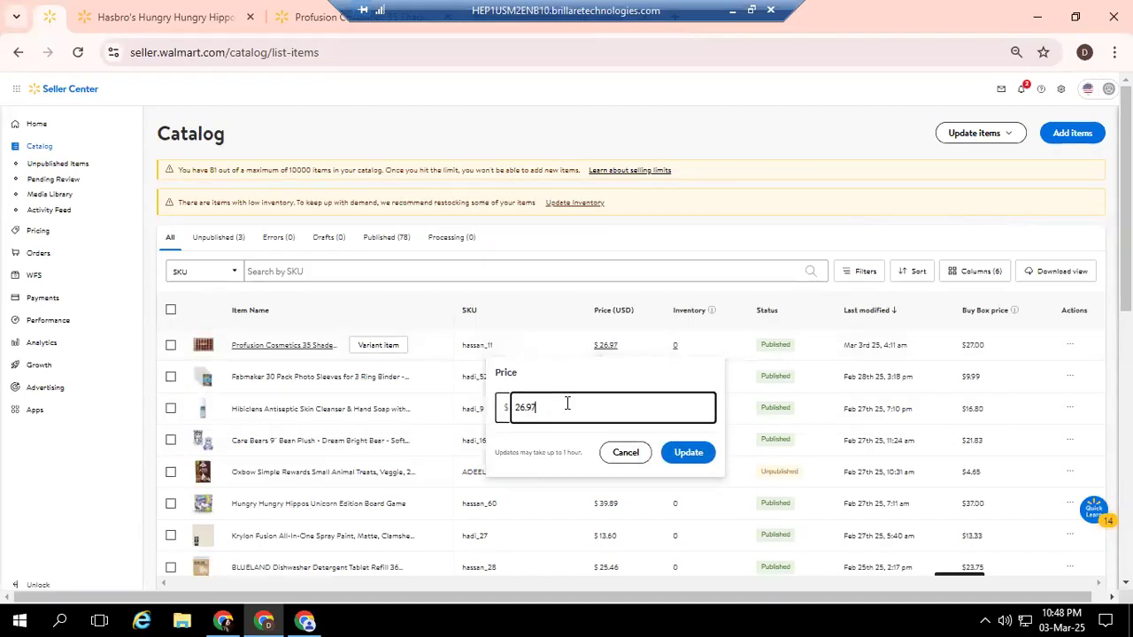
pyautogui.click(624, 454)
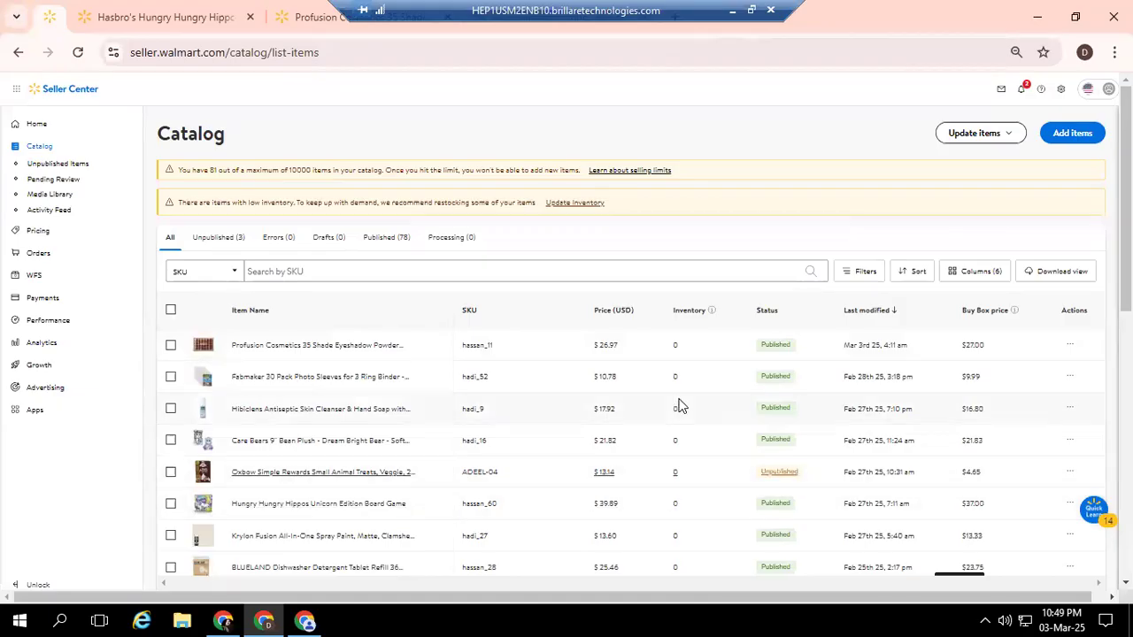
# Step: Try an on-hand inventory quantity of 2 for the Profusion Cosmetics palette and discard the change
pyautogui.click(676, 352)
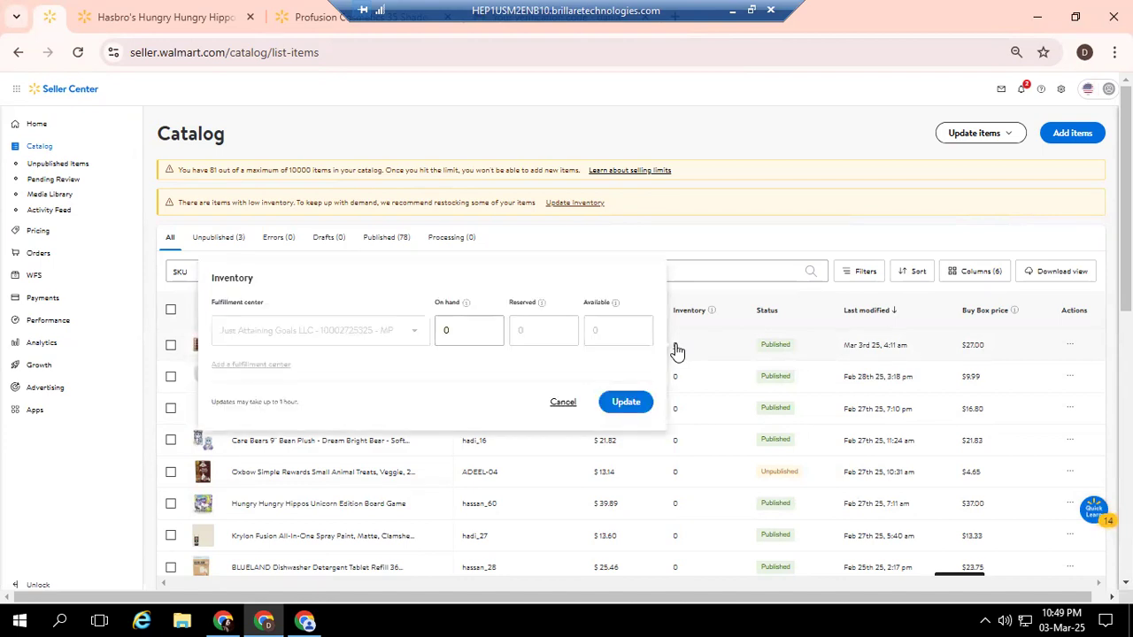
pyautogui.click(476, 329)
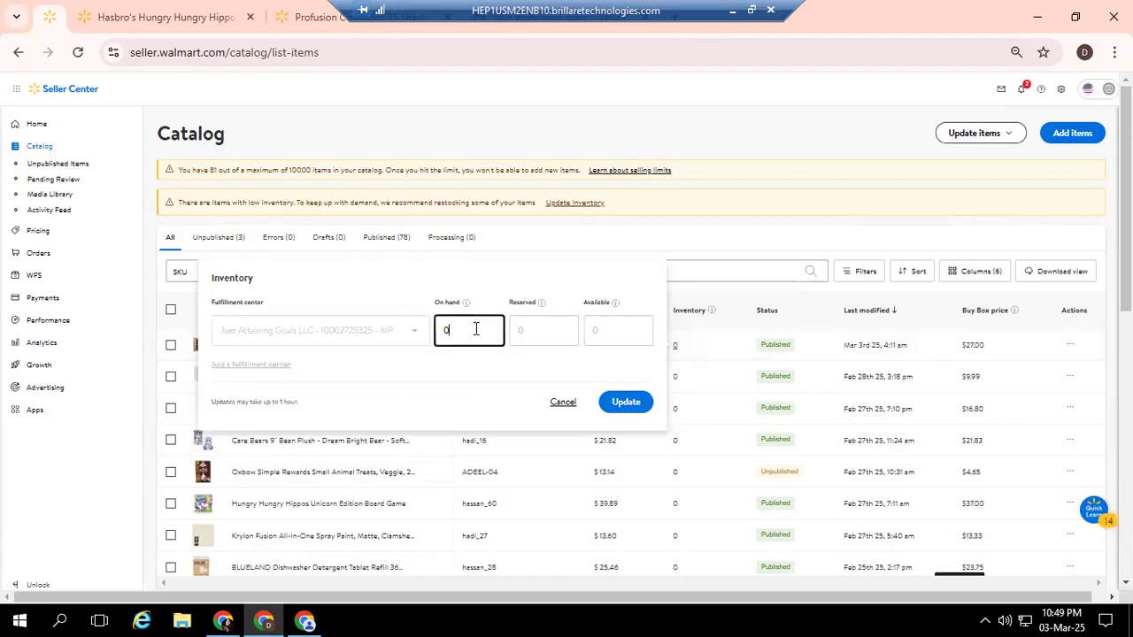
pyautogui.press('BackSpace')
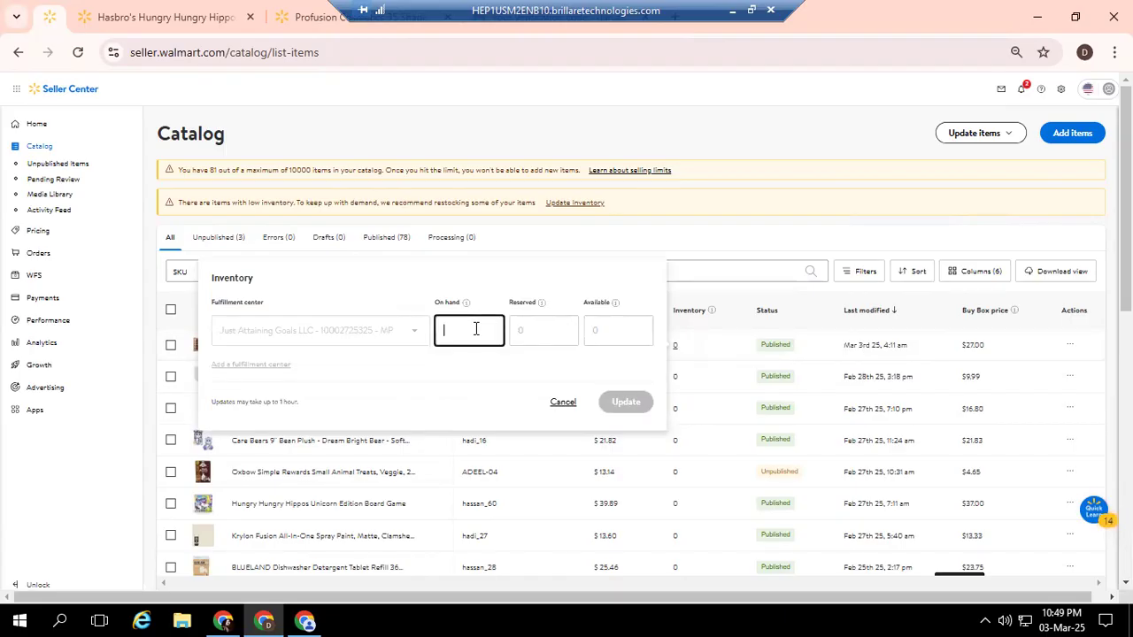
pyautogui.write('2')
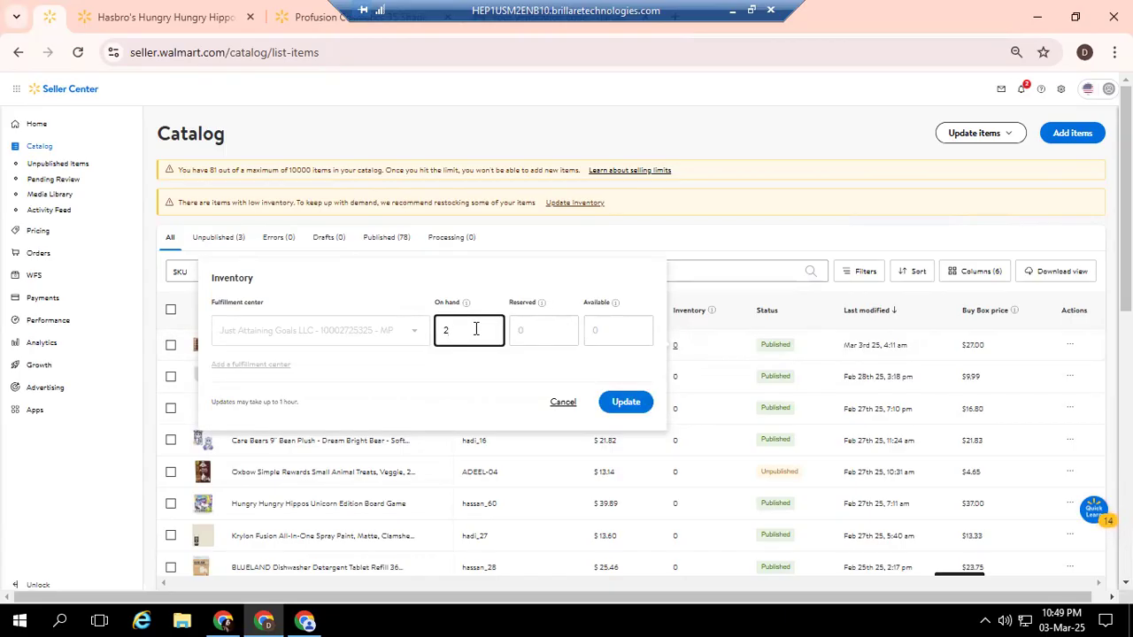
pyautogui.press('BackSpace')
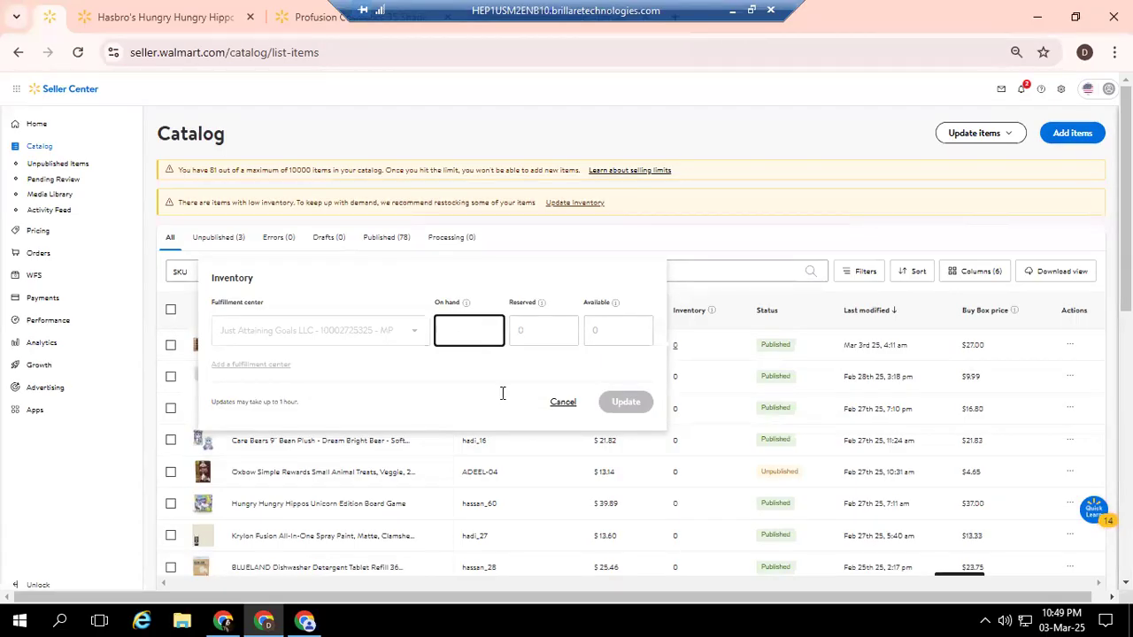
pyautogui.click(562, 403)
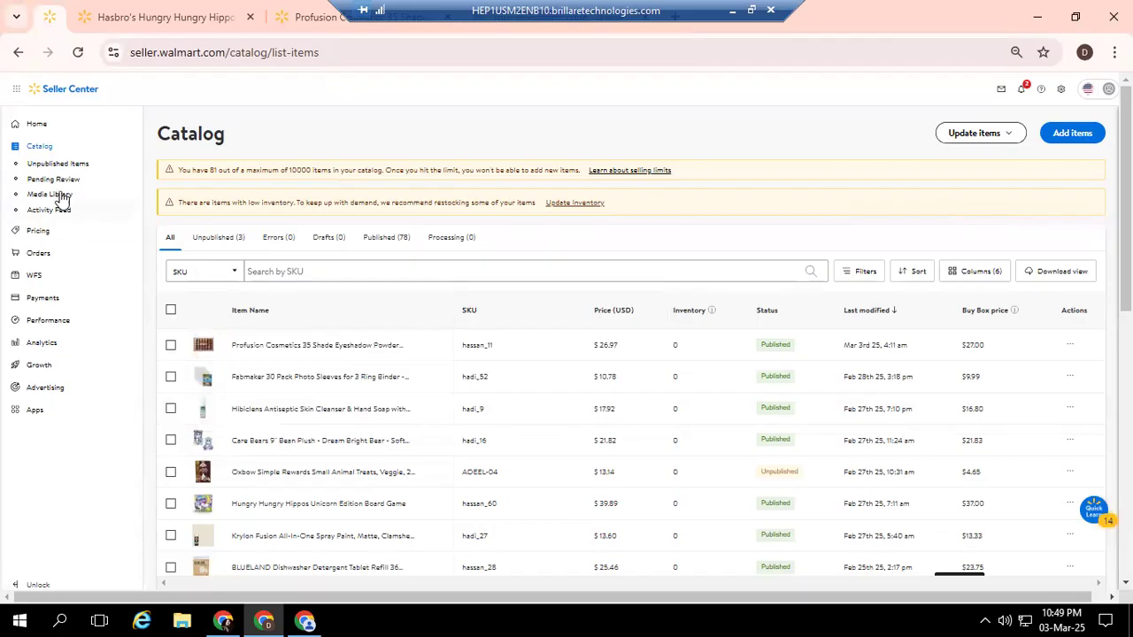
# Step: Open the unshipped orders and examine each order's dates, total, ship method, item, quantity and status
pyautogui.click(41, 254)
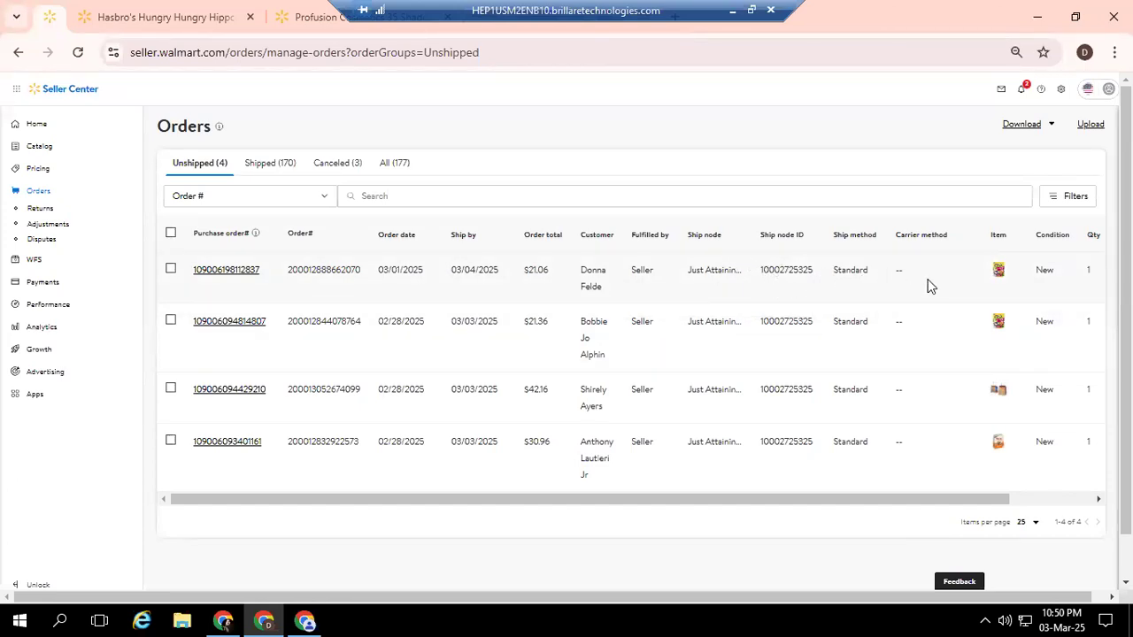
pyautogui.moveTo(998, 275)
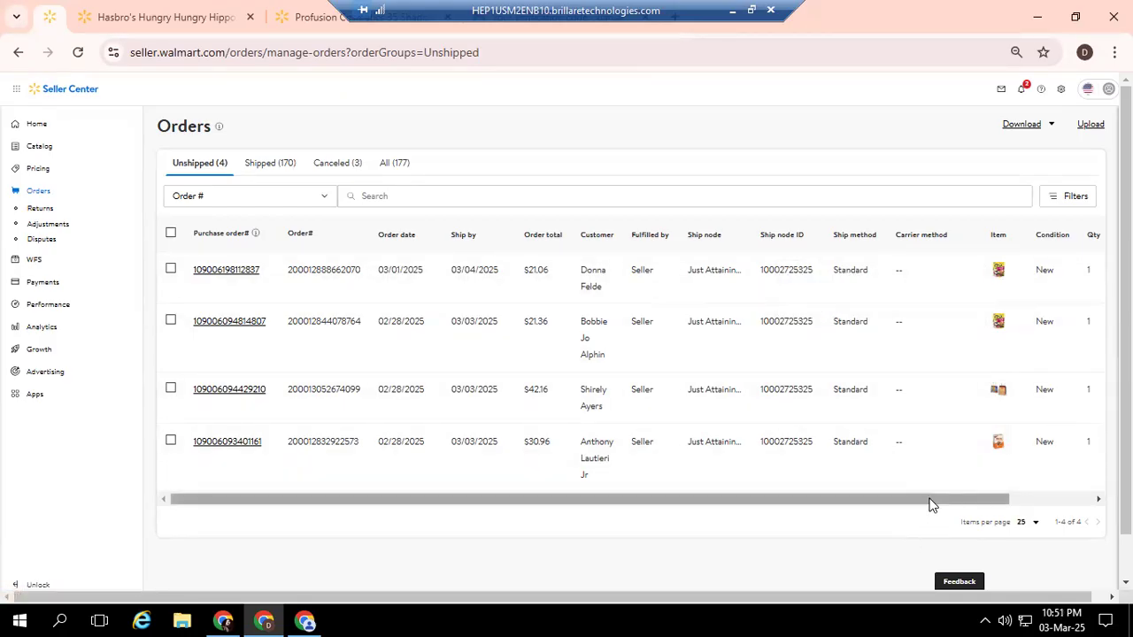
pyautogui.moveTo(946, 502); pyautogui.dragTo(1004, 484)
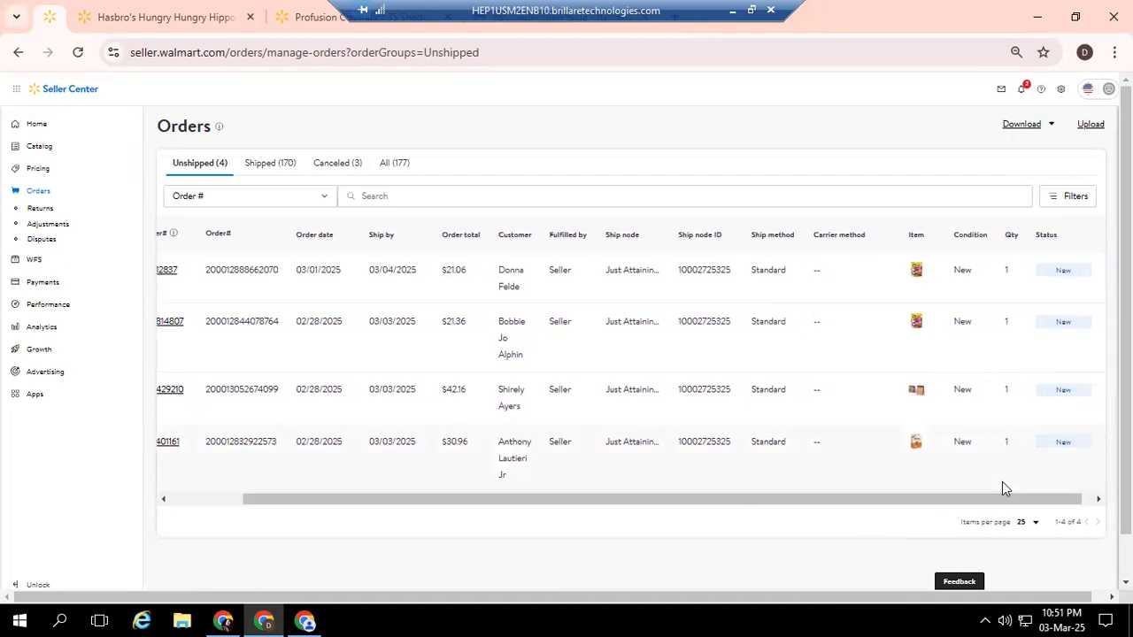
pyautogui.moveTo(830, 499); pyautogui.dragTo(623, 504)
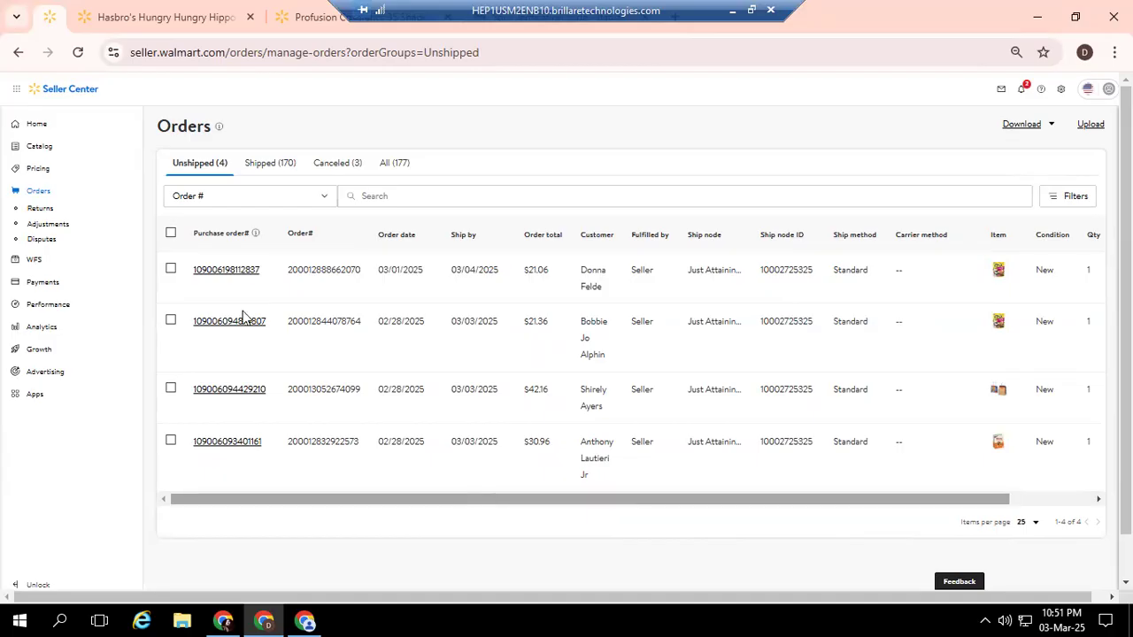
# Step: Open the first unshipped order in the list and review its item, ship and delivery dates, customer details and order totals
pyautogui.click(219, 273)
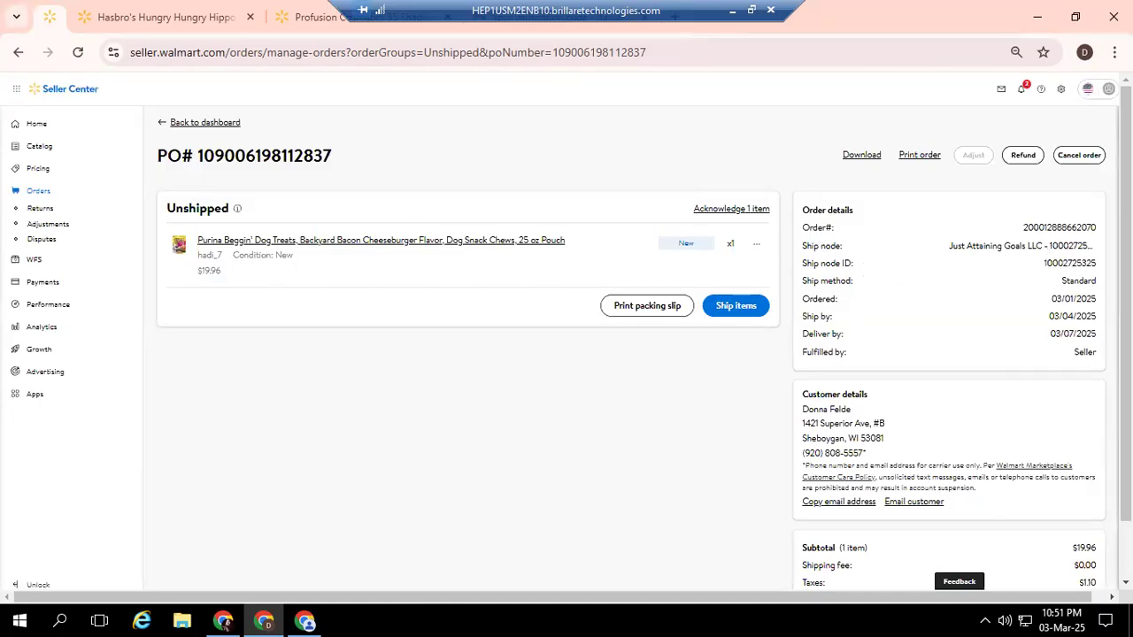
pyautogui.scroll(-1, 637, 336)
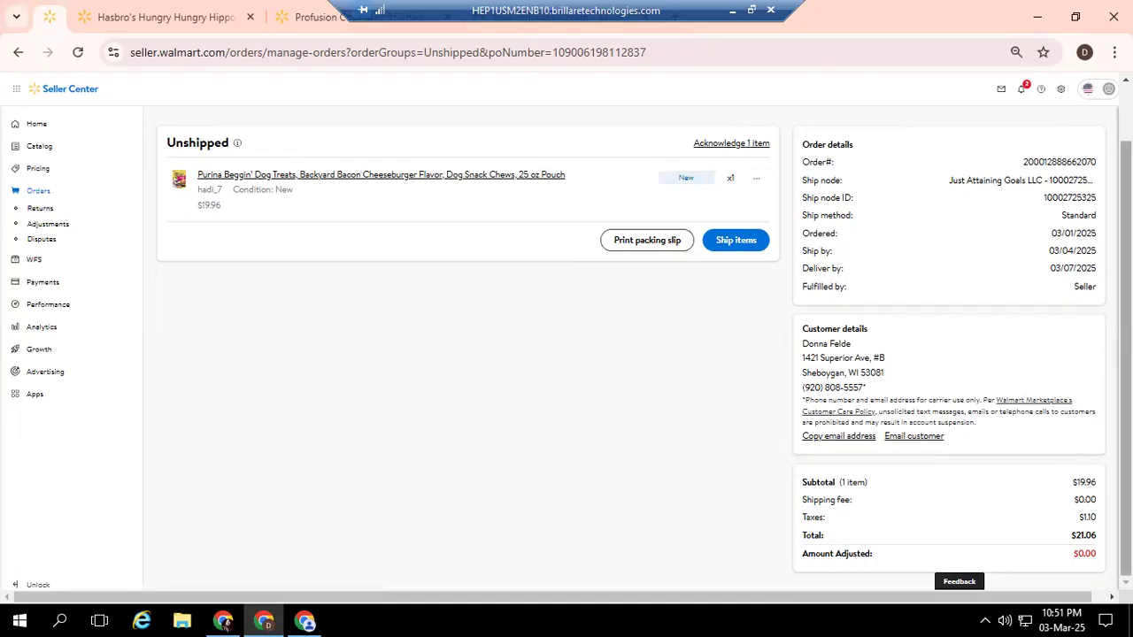
pyautogui.press('Home')
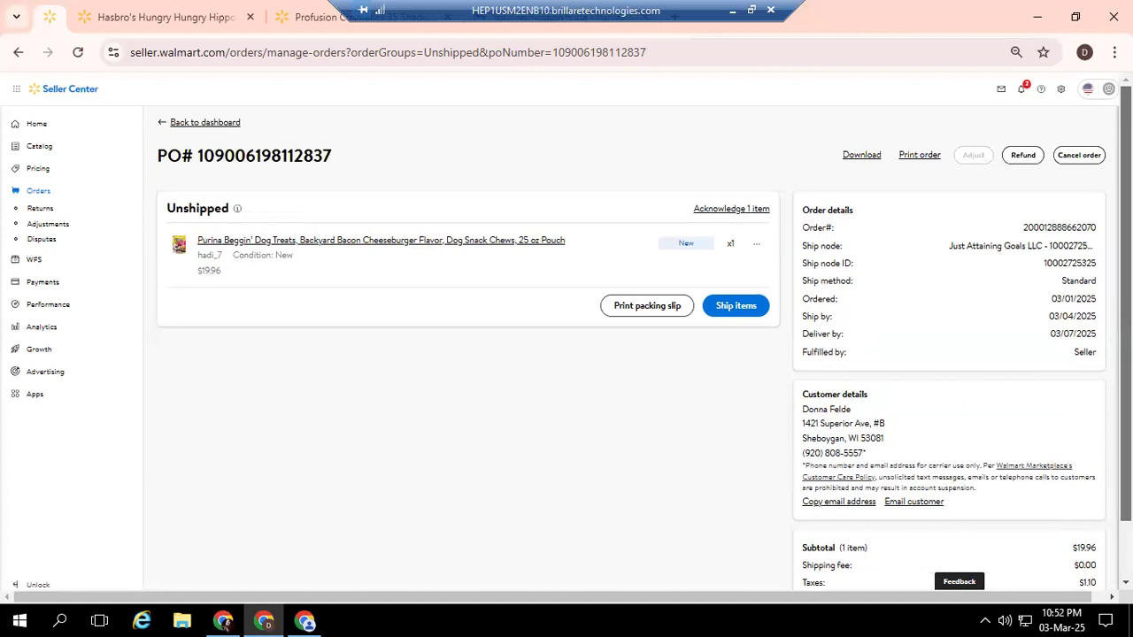
pyautogui.press('End')
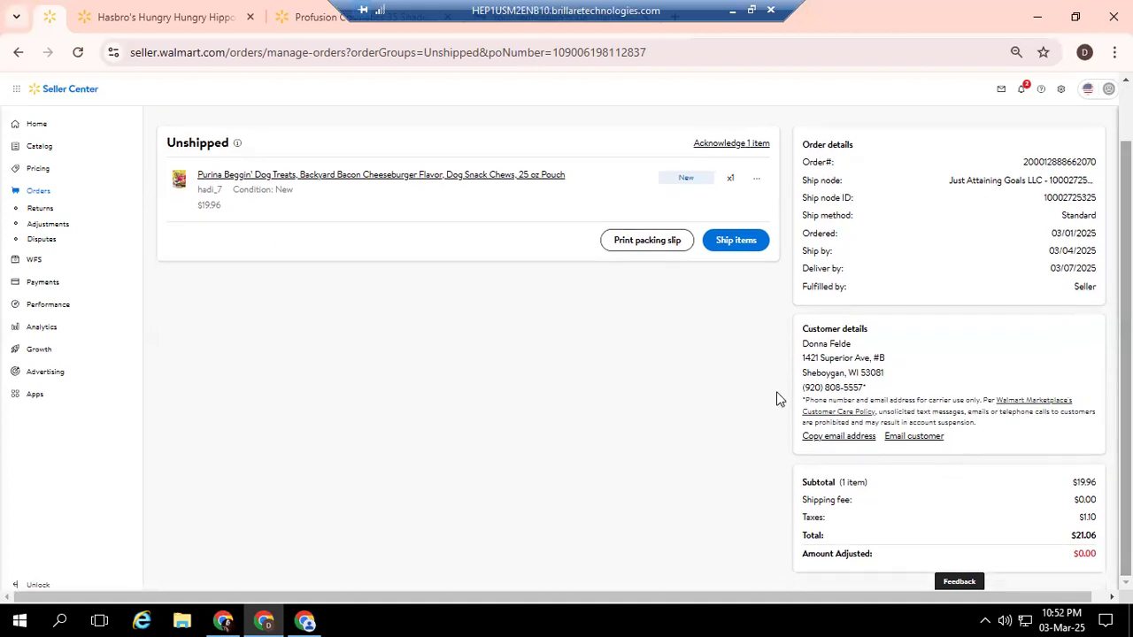
# Step: Open the shipping form for the dog treats order, select Ship With Walmart, and review the package type options
pyautogui.click(733, 242)
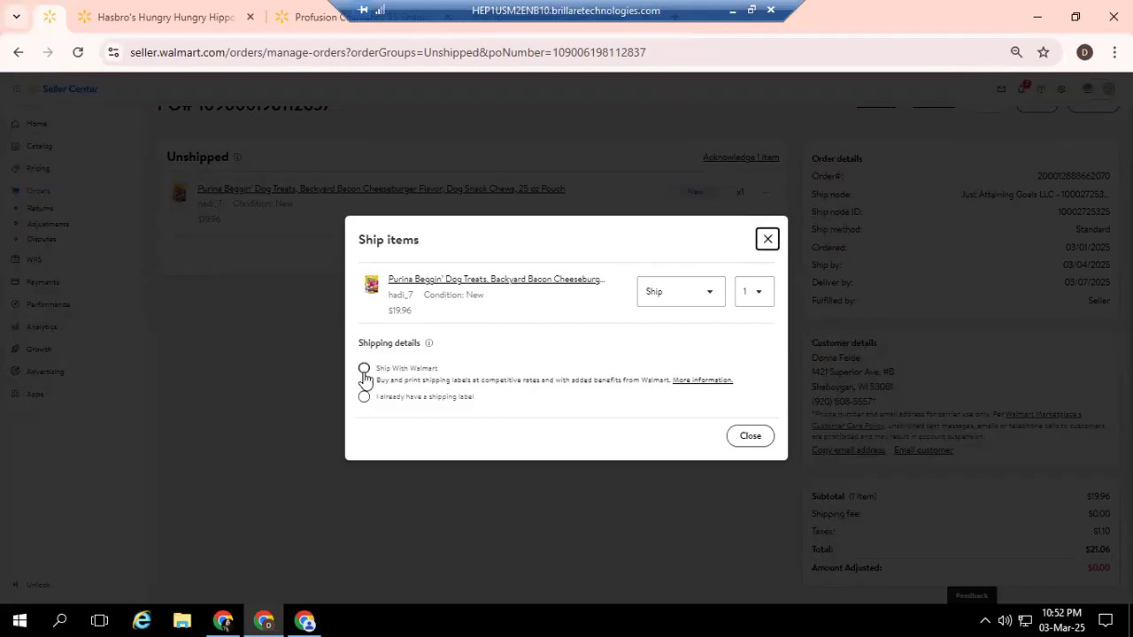
pyautogui.click(364, 368)
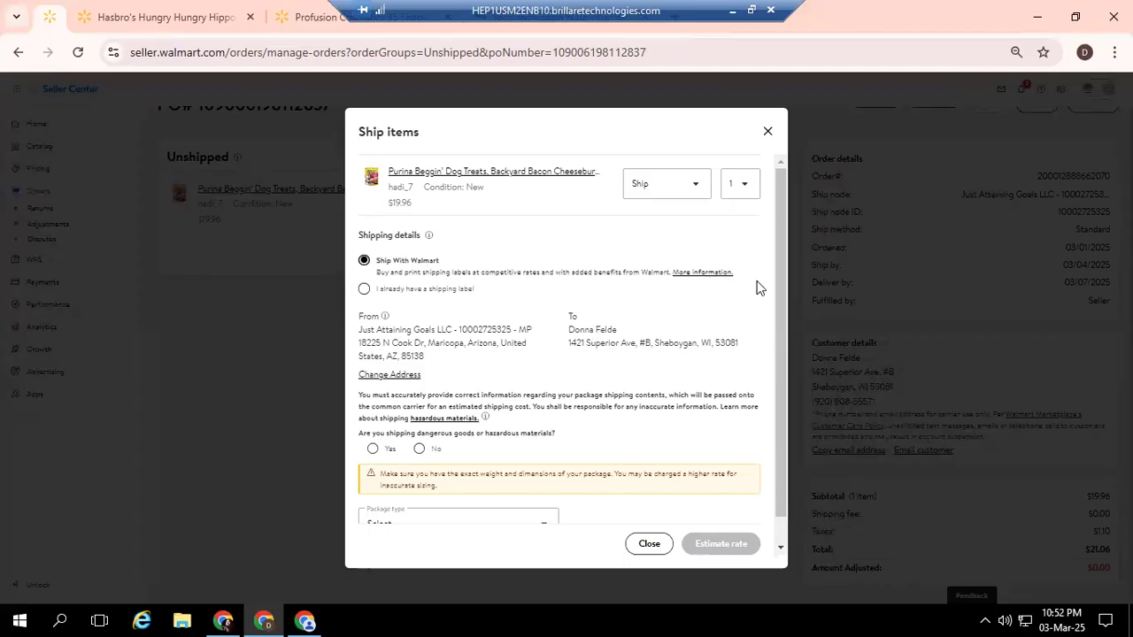
pyautogui.moveTo(780, 283); pyautogui.dragTo(774, 356)
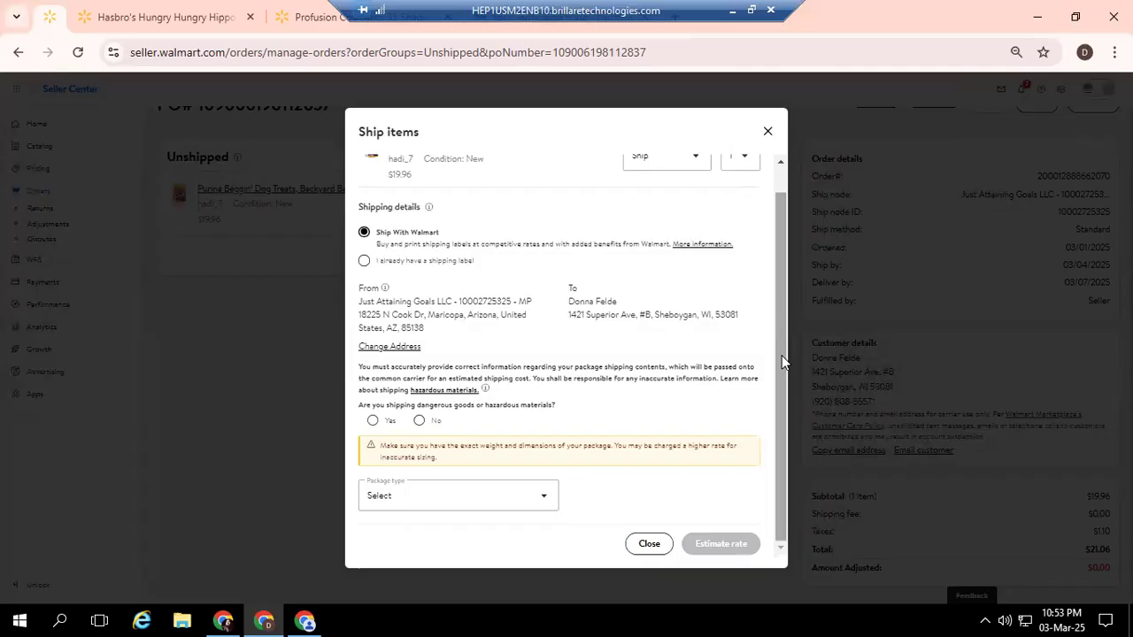
pyautogui.click(543, 500)
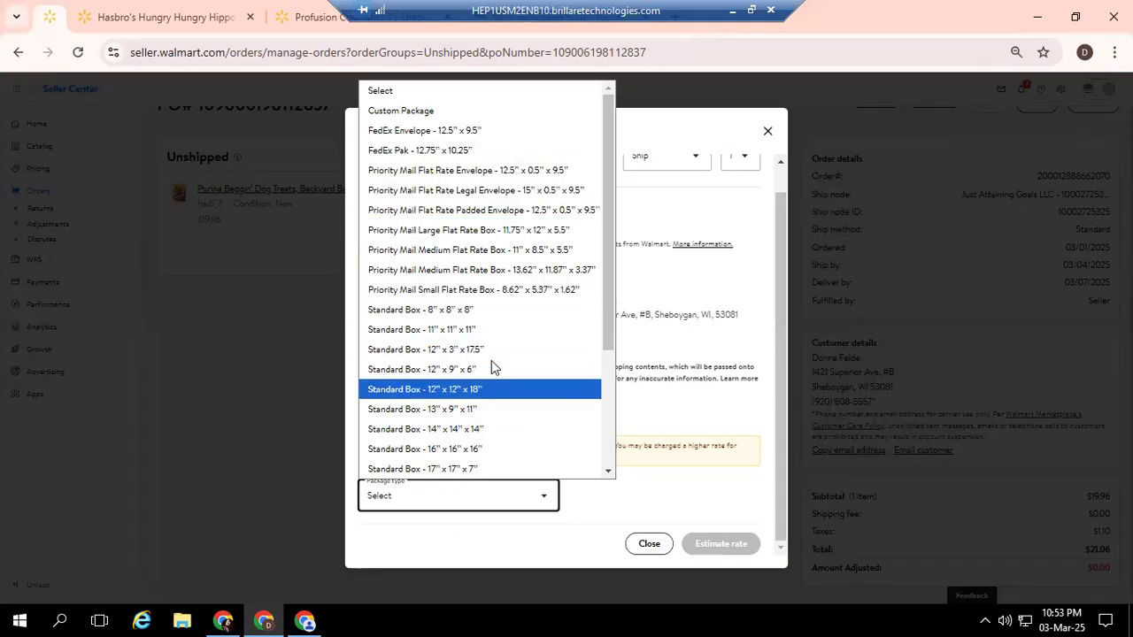
pyautogui.click(653, 188)
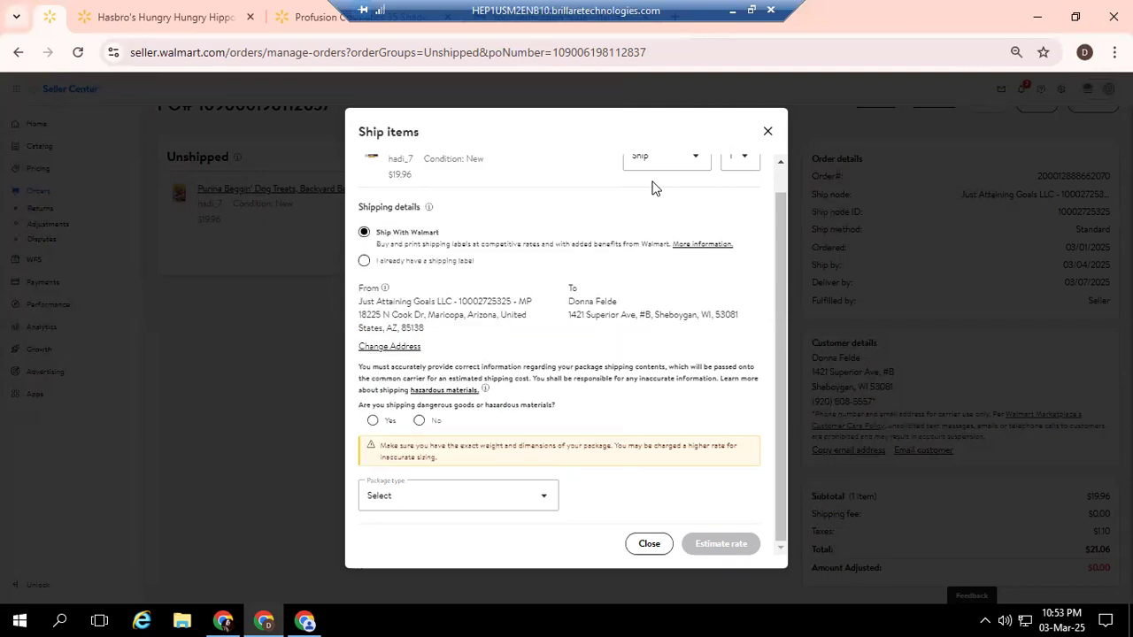
# Step: Switch the shipping details to an existing label with More Carriers, try "tb" as the carrier name, and clear it
pyautogui.click(364, 262)
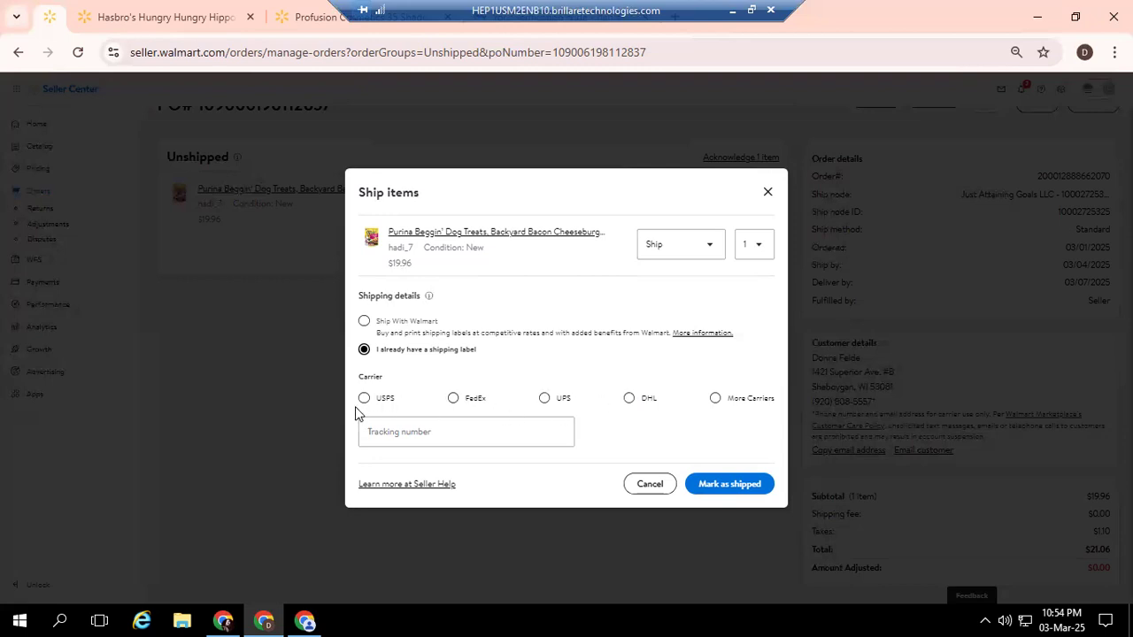
pyautogui.click(714, 400)
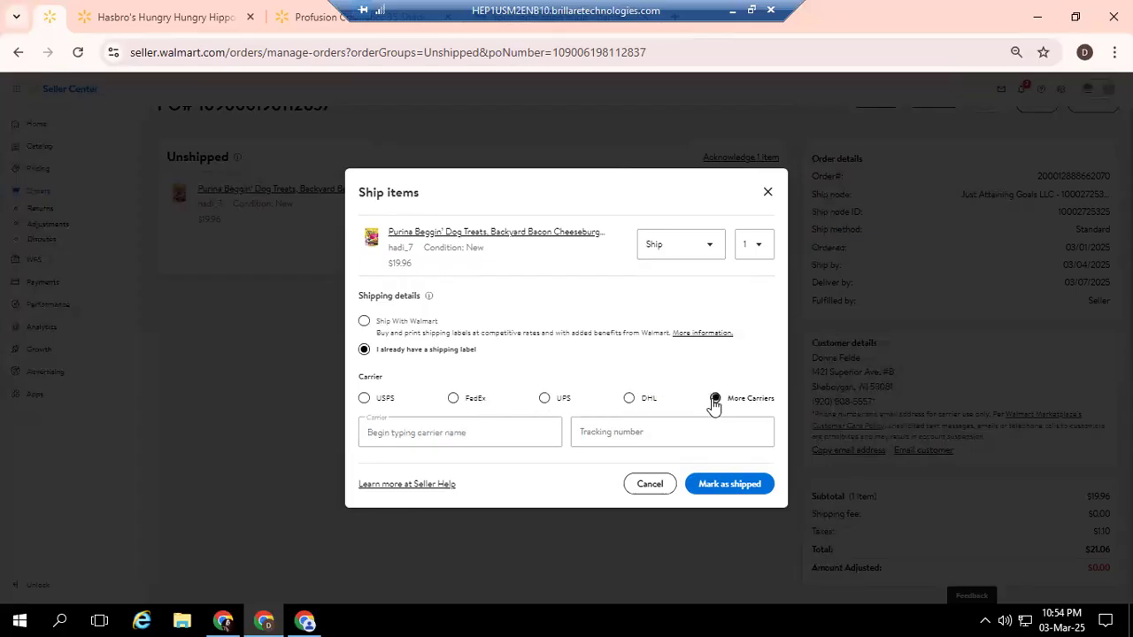
pyautogui.click(508, 432)
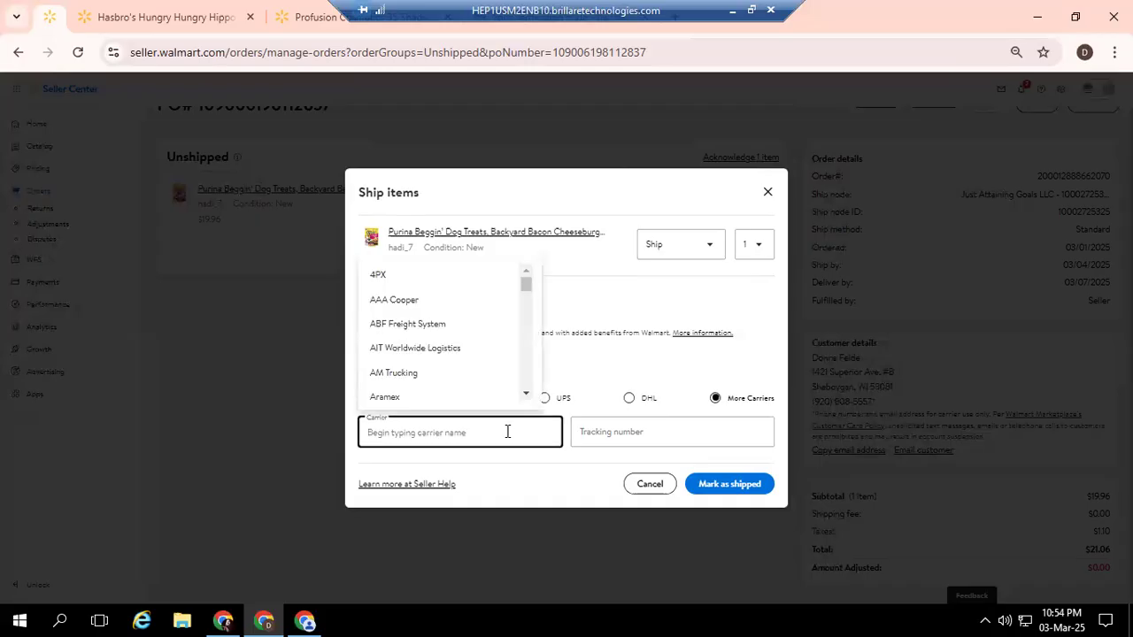
pyautogui.write('t')
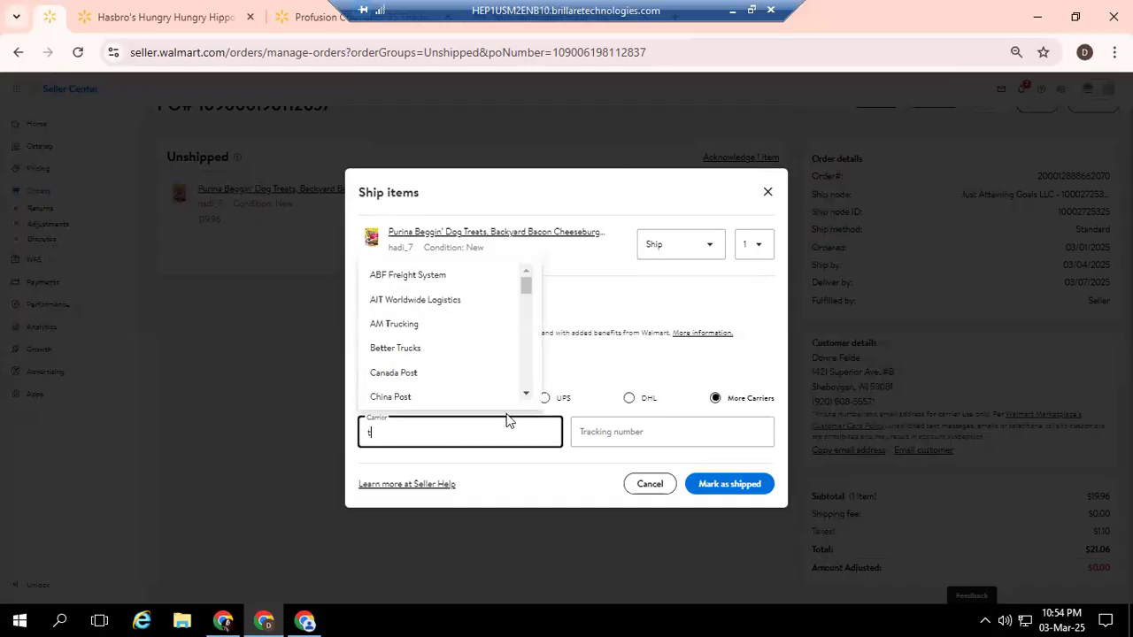
pyautogui.write('b')
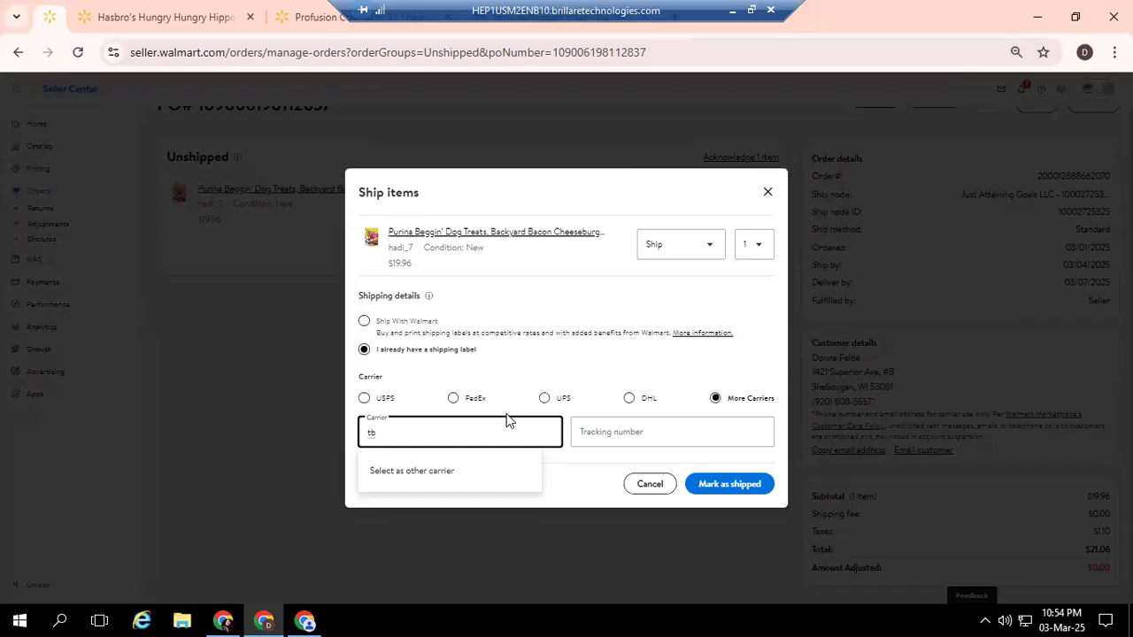
pyautogui.press('BackSpace')
pyautogui.press('BackSpace')
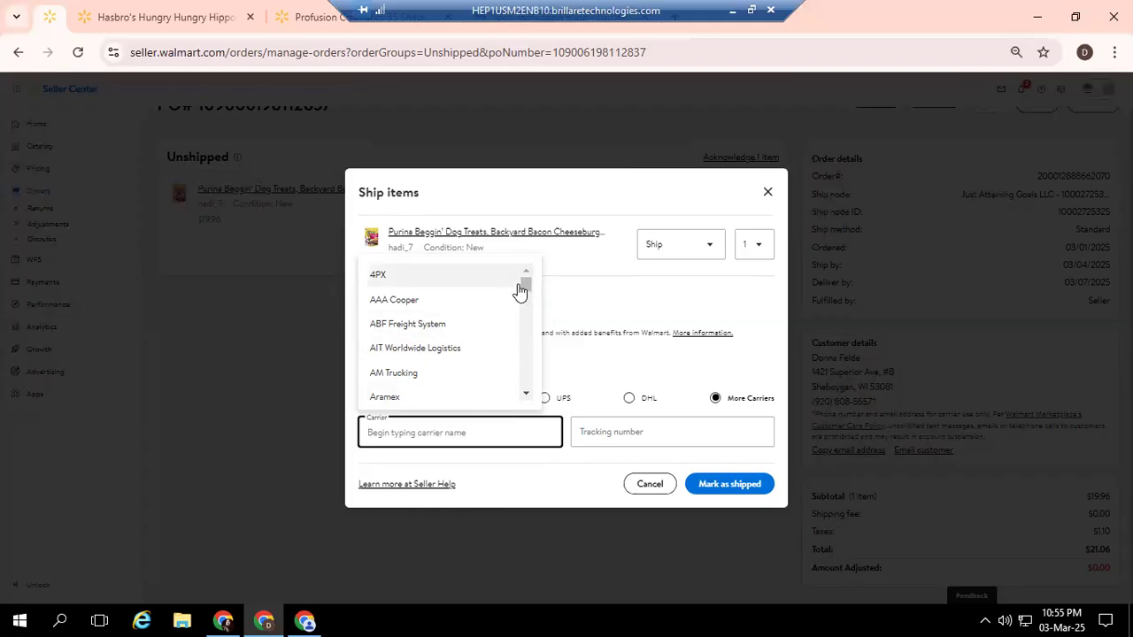
pyautogui.click(574, 382)
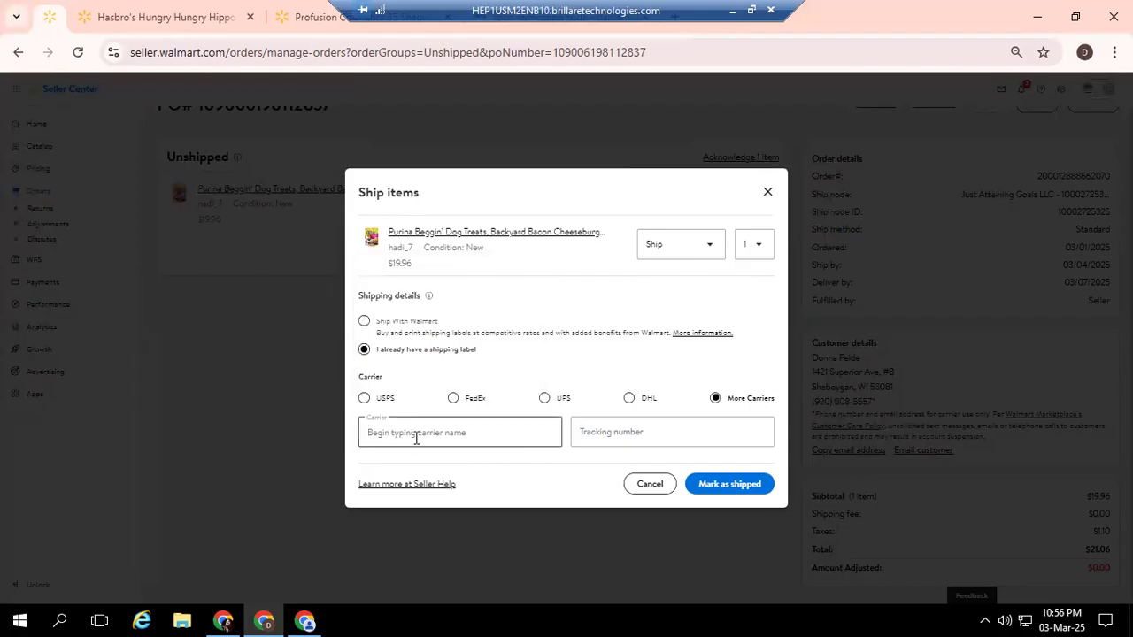
# Step: Choose USPS as the carrier and discard the shipping form without entering a tracking number
pyautogui.click(364, 400)
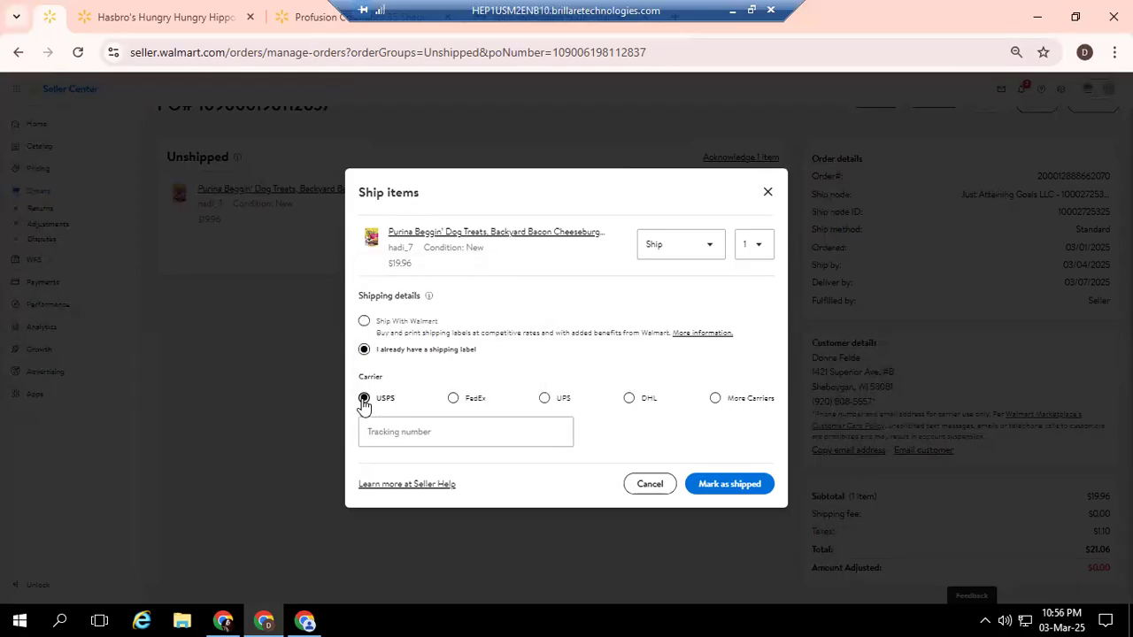
pyautogui.click(420, 428)
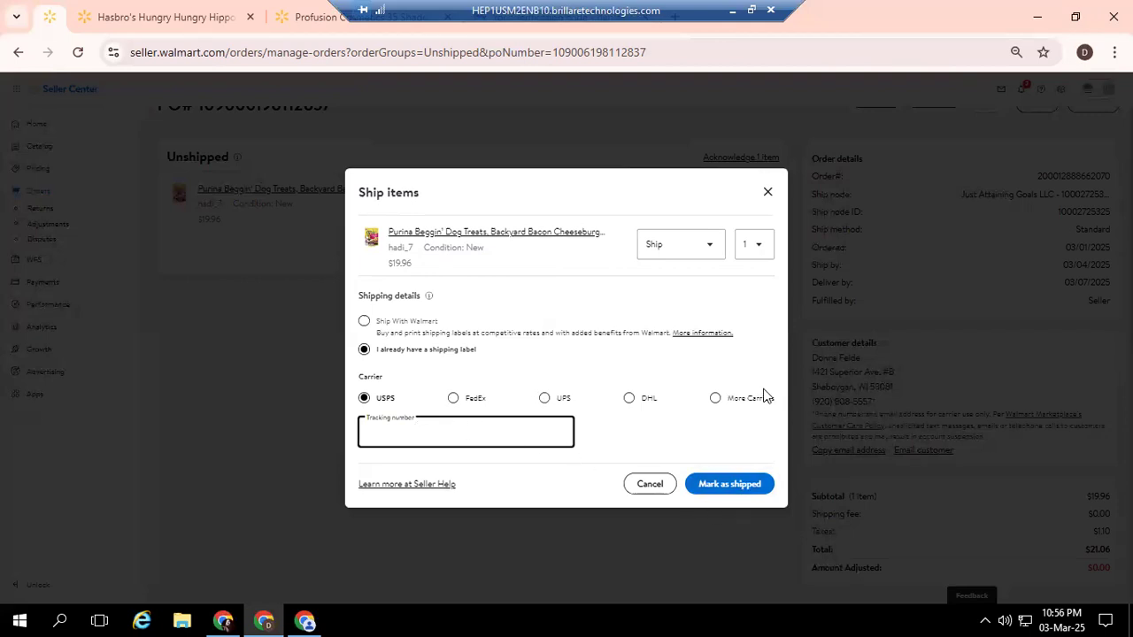
pyautogui.click(766, 196)
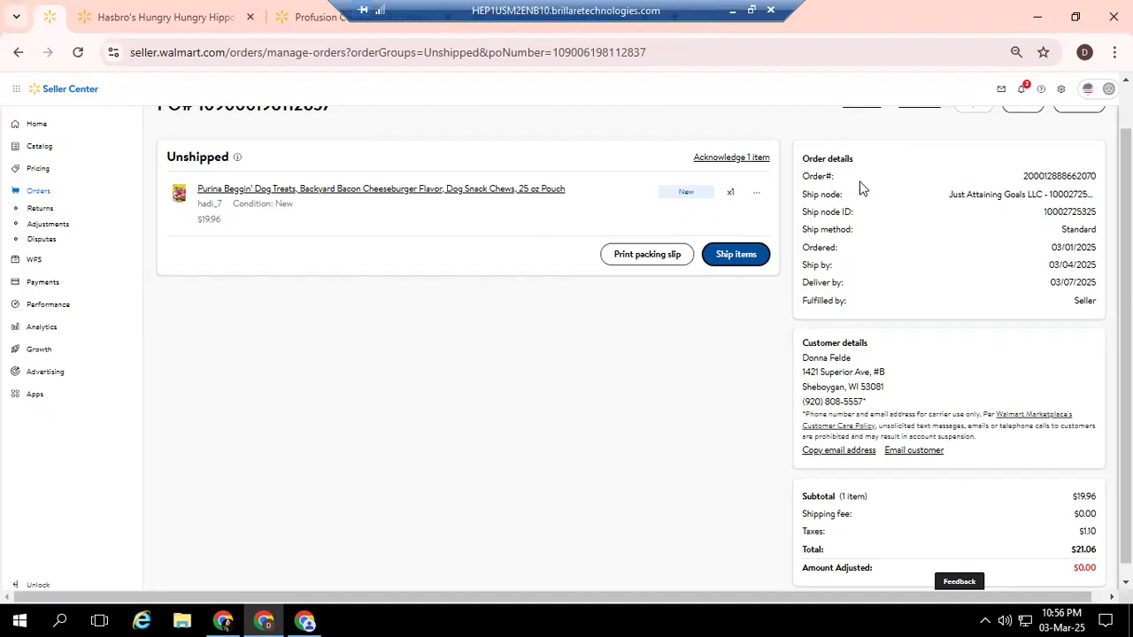
# Step: Return to the orders dashboard and review the shipped orders, including their dates, totals, items, quantities and delivery statuses
pyautogui.scroll(2, 644, 349)
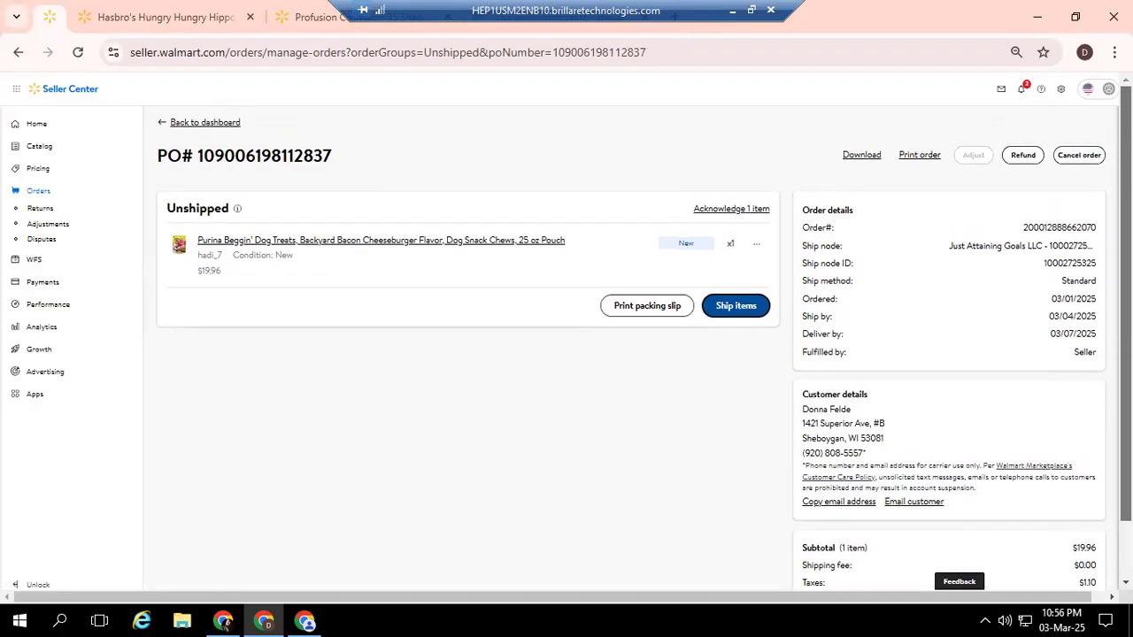
pyautogui.click(45, 197)
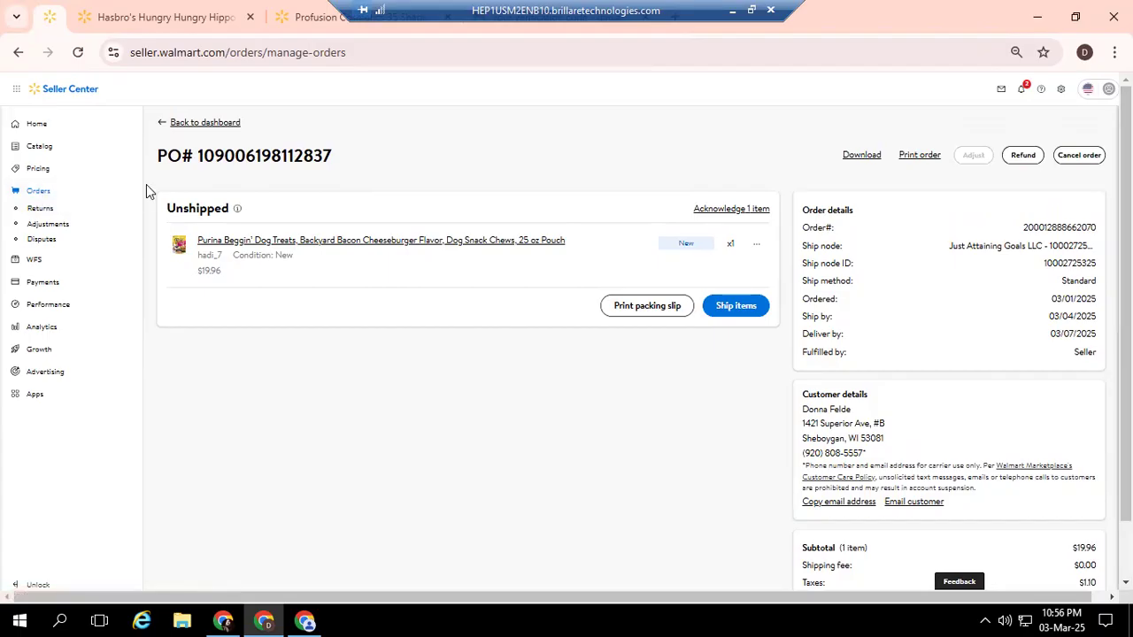
pyautogui.click(182, 124)
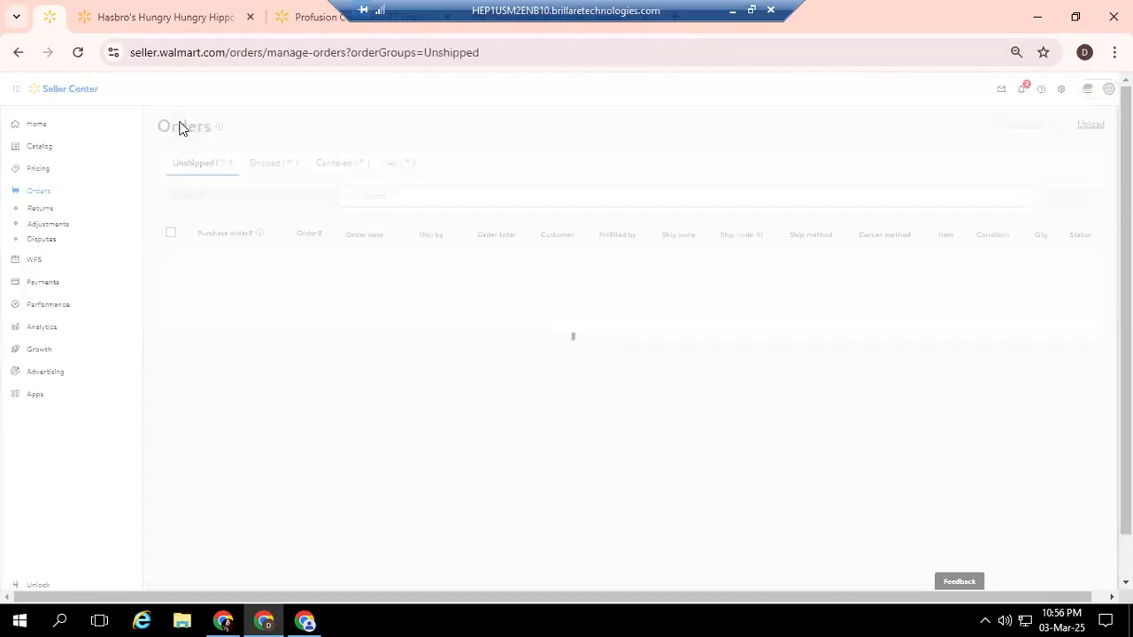
pyautogui.click(269, 168)
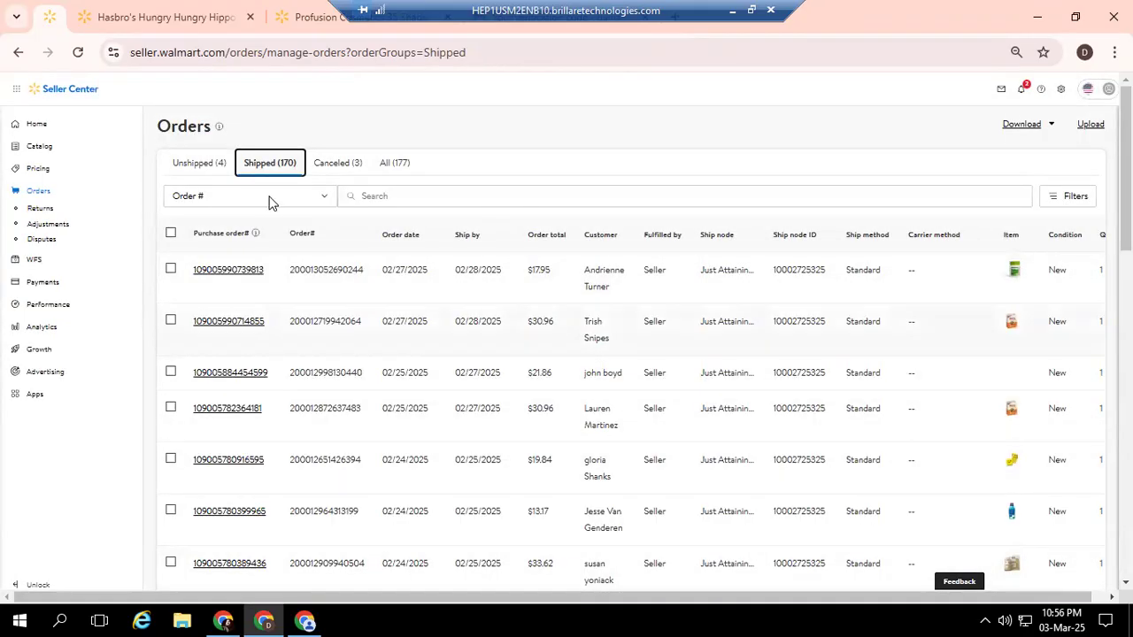
pyautogui.moveTo(365, 598); pyautogui.dragTo(563, 597)
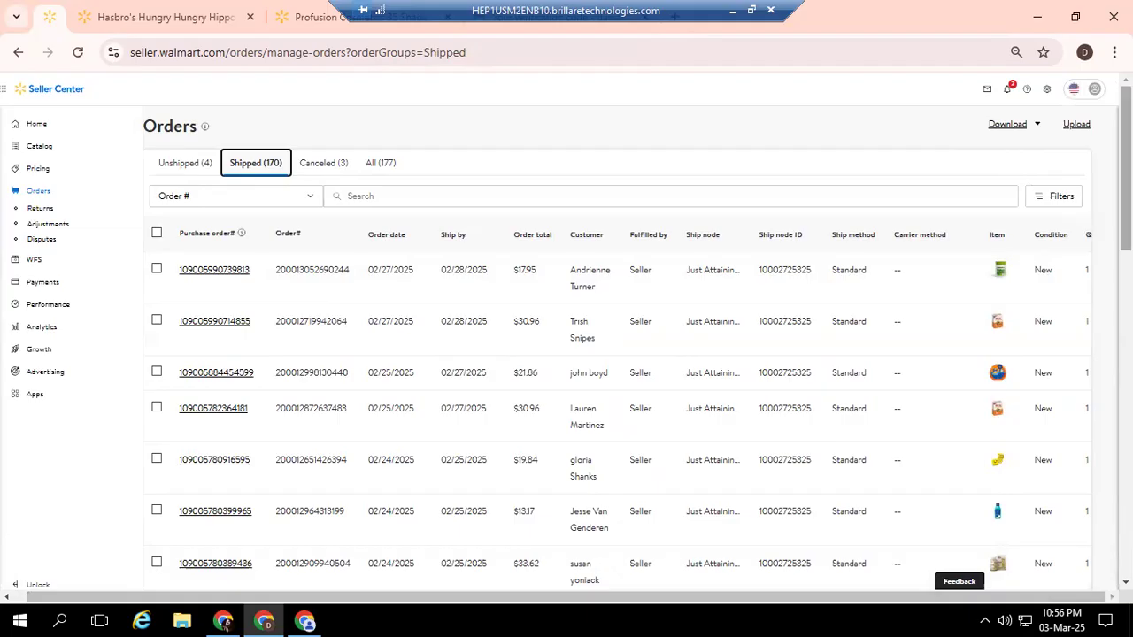
pyautogui.scroll(-8, 620, 348)
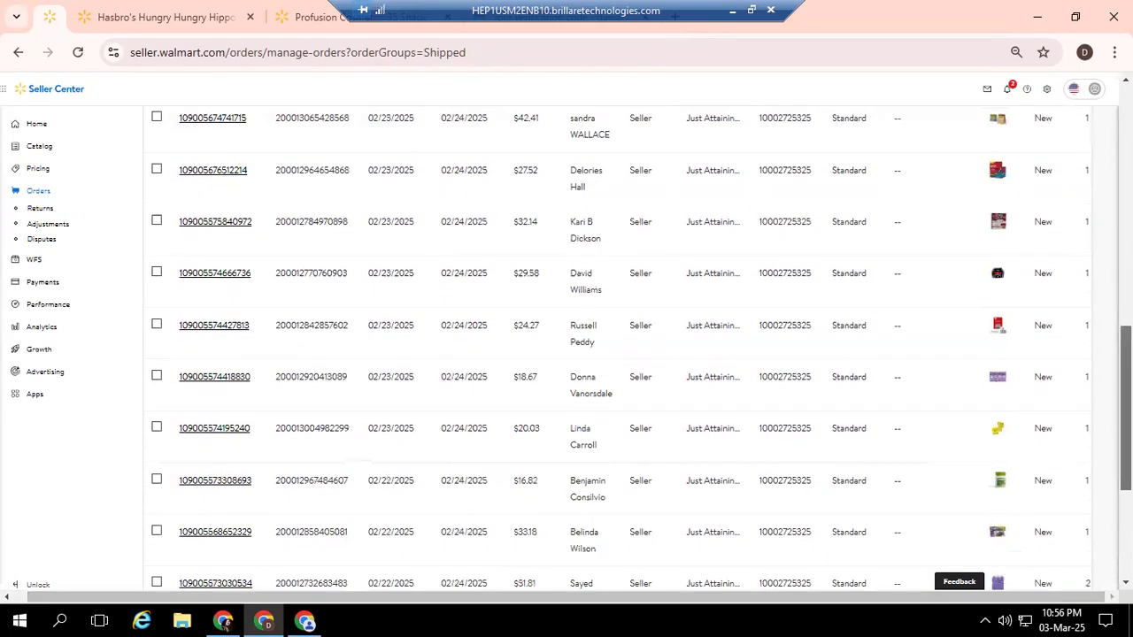
pyautogui.scroll(-3, 620, 348)
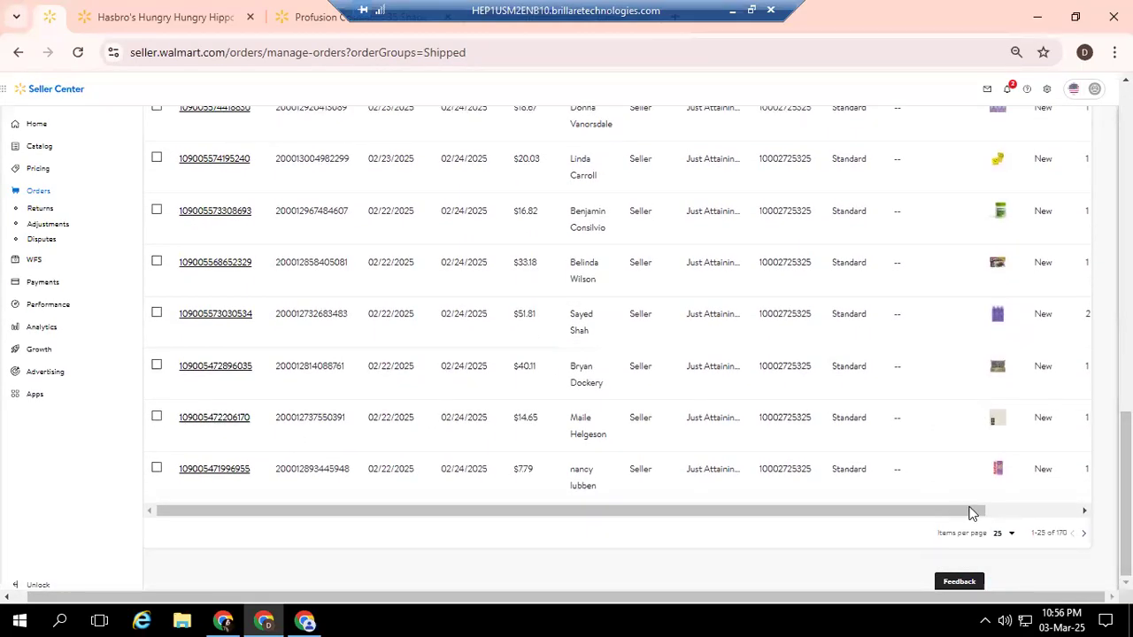
pyautogui.click(1058, 502)
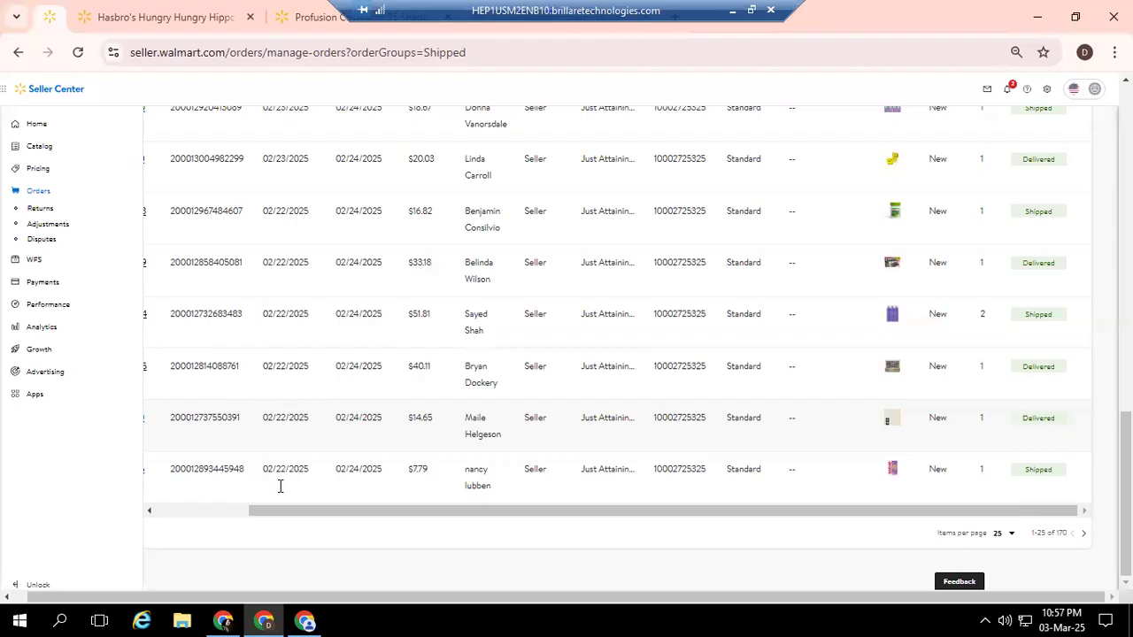
pyautogui.moveTo(294, 516); pyautogui.dragTo(187, 510)
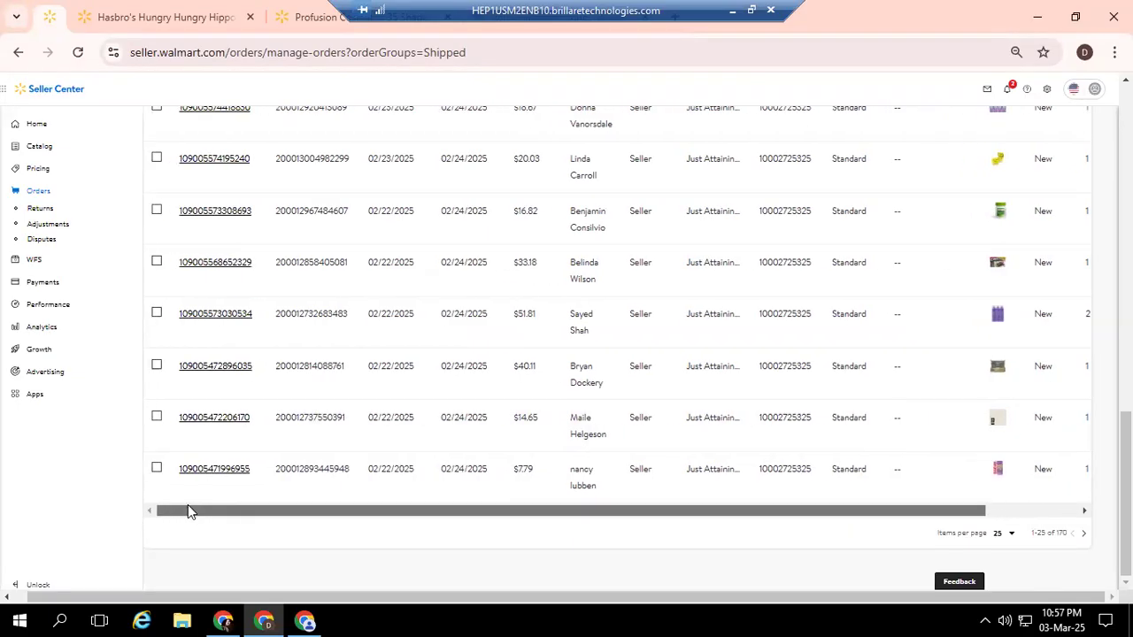
# Step: Open the second-to-last shipped order on the page, examine its package tracking history, and return to the order details
pyautogui.click(210, 425)
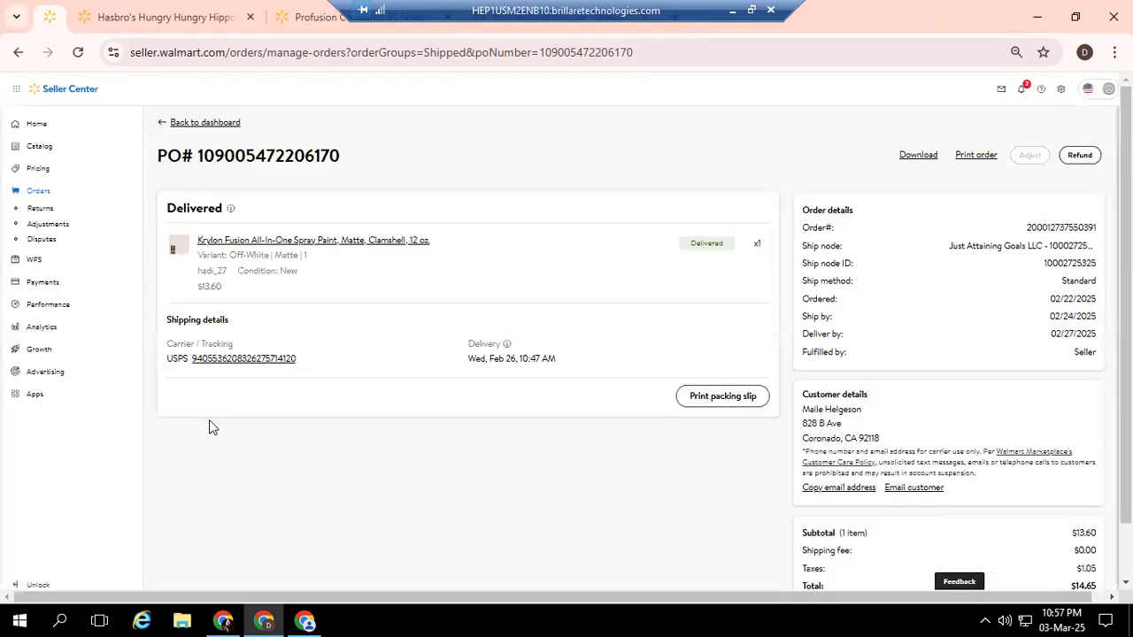
pyautogui.click(254, 360)
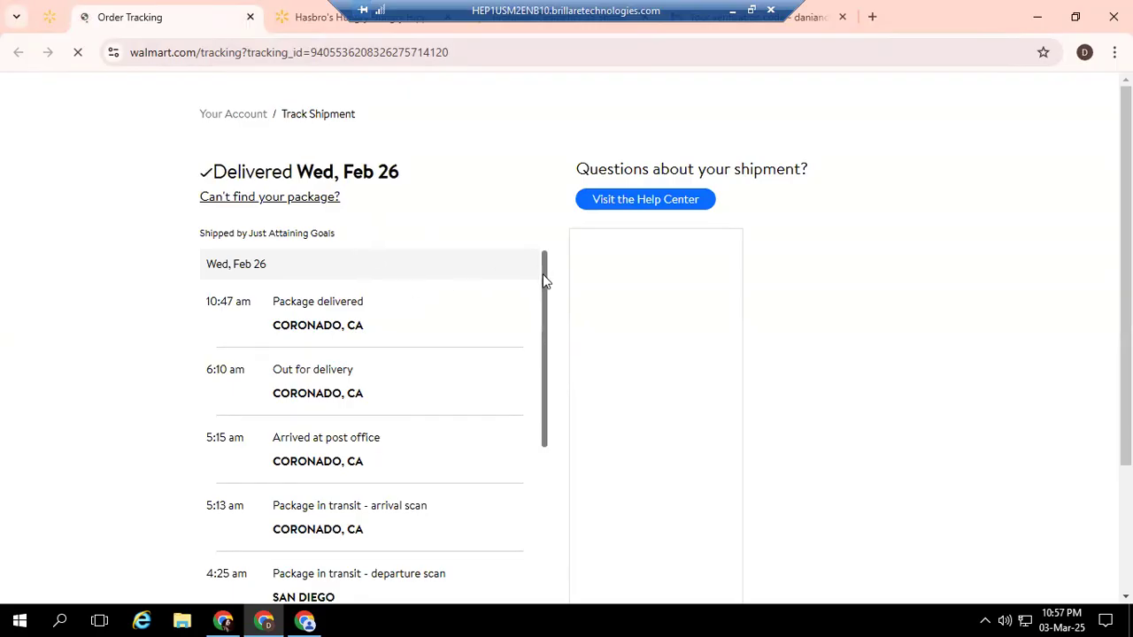
pyautogui.scroll(-1, 545, 284)
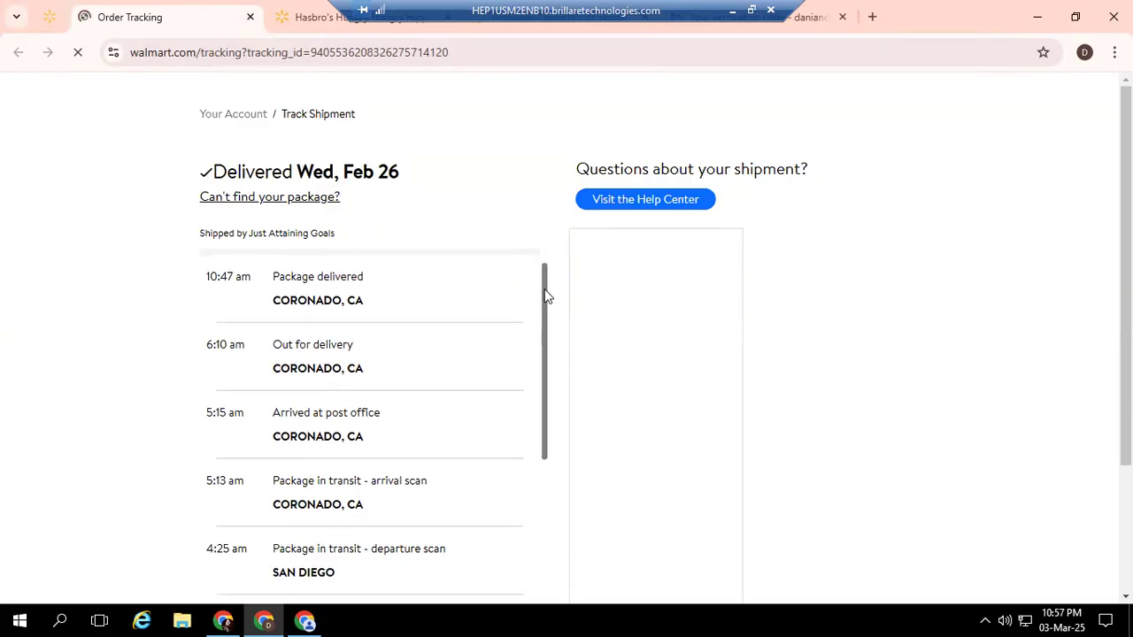
pyautogui.scroll(-5, 545, 310)
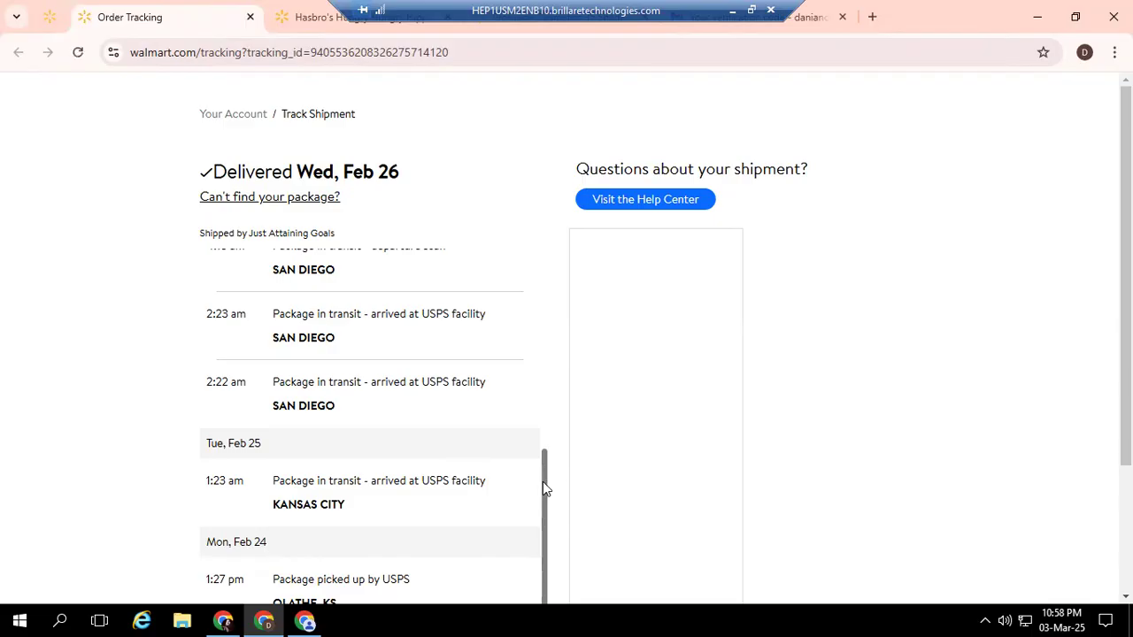
pyautogui.moveTo(544, 478); pyautogui.dragTo(543, 406)
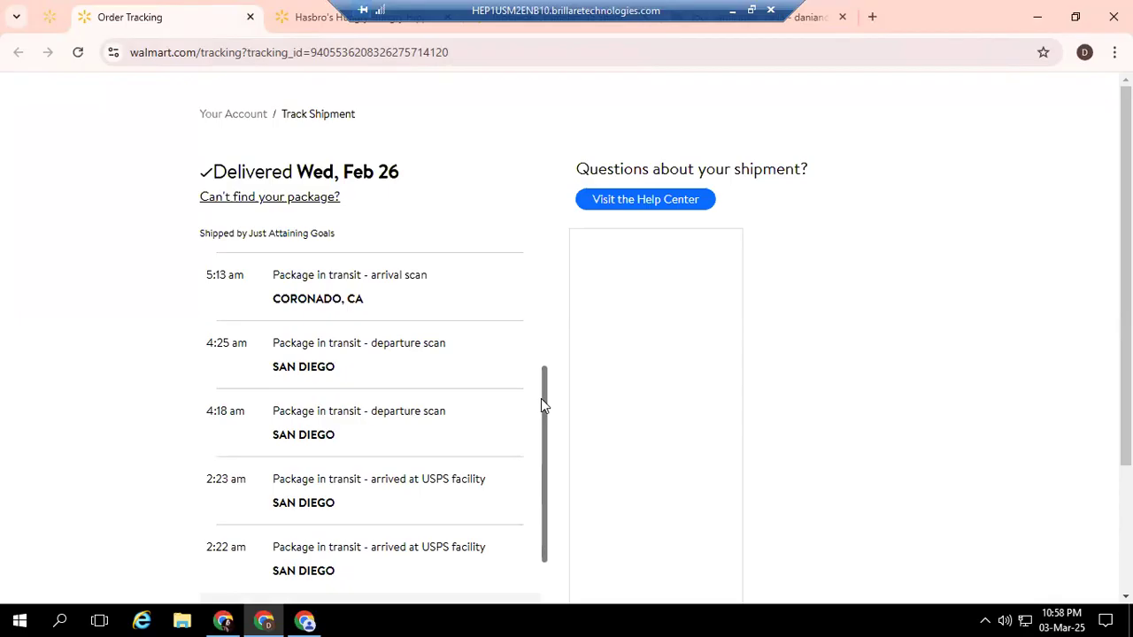
pyautogui.moveTo(541, 398); pyautogui.dragTo(539, 279)
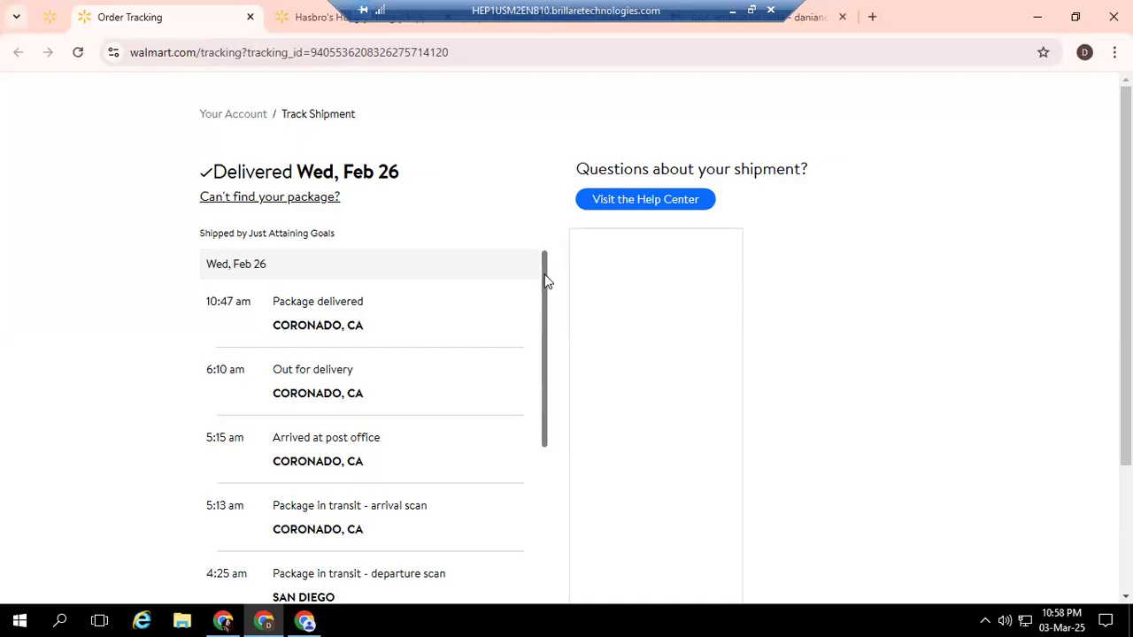
pyautogui.scroll(-2, 541, 297)
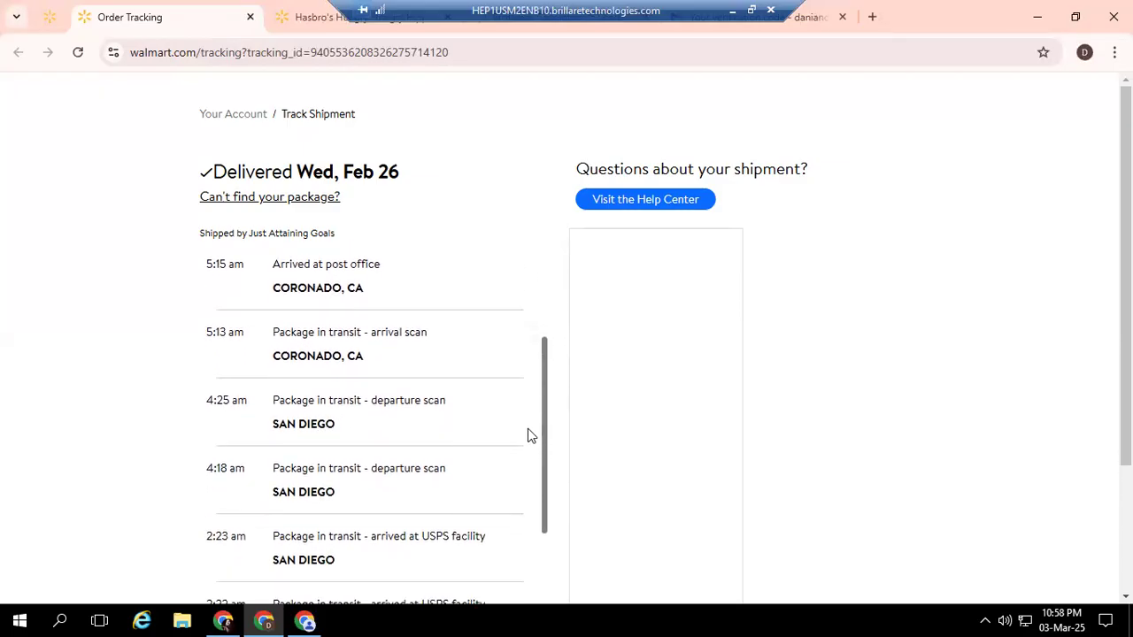
pyautogui.scroll(2, 533, 336)
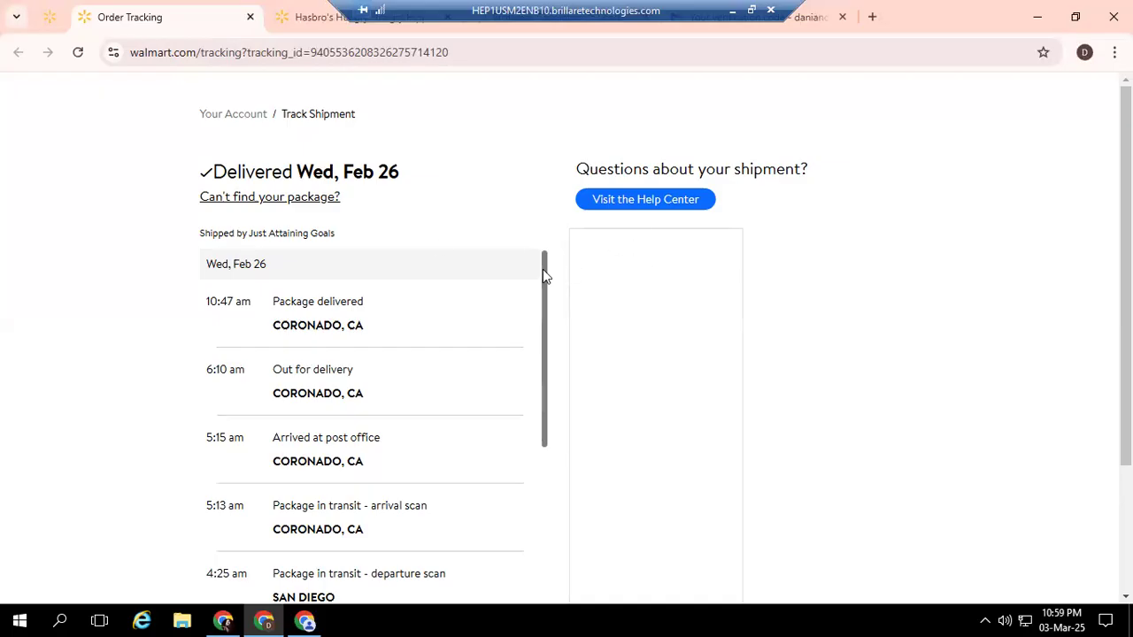
pyautogui.moveTo(543, 269); pyautogui.dragTo(556, 213)
pyautogui.scroll(-1, 542, 351)
pyautogui.click(46, 18)
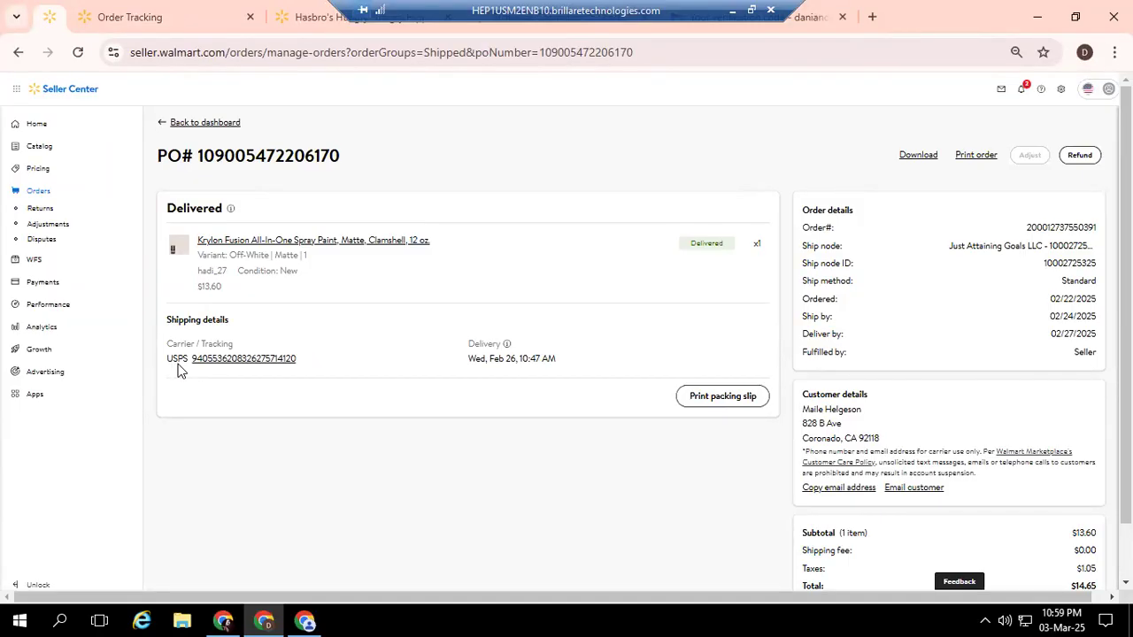
# Step: Switch to Amazon and examine the Nature Made Super C product page, including its price, delivery, seller and description
pyautogui.click(305, 620)
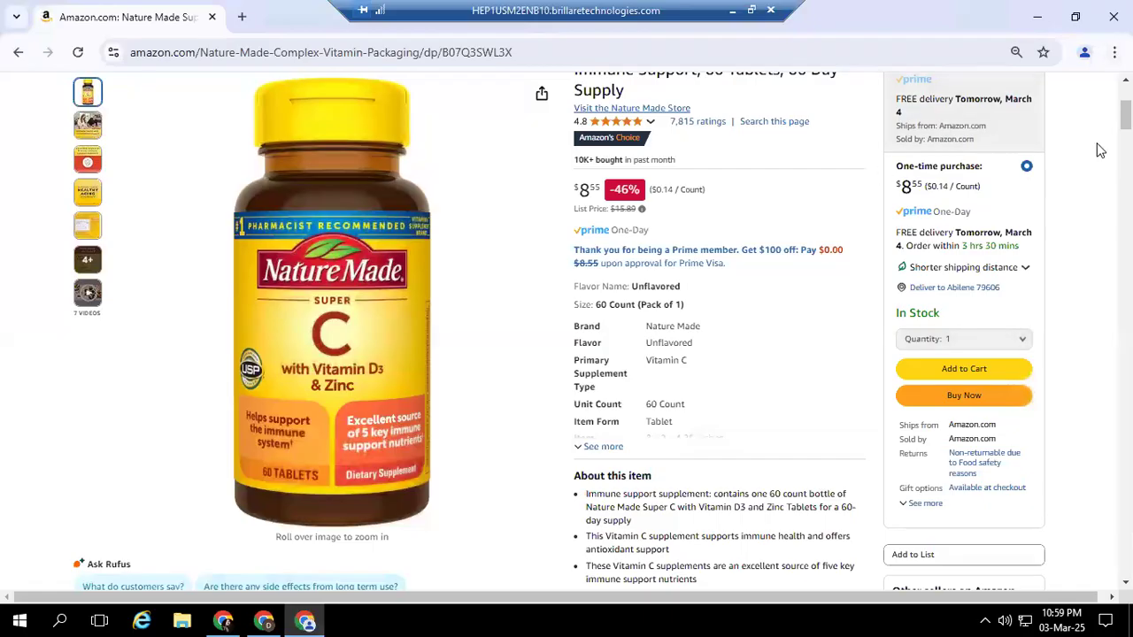
pyautogui.scroll(1, 1125, 116)
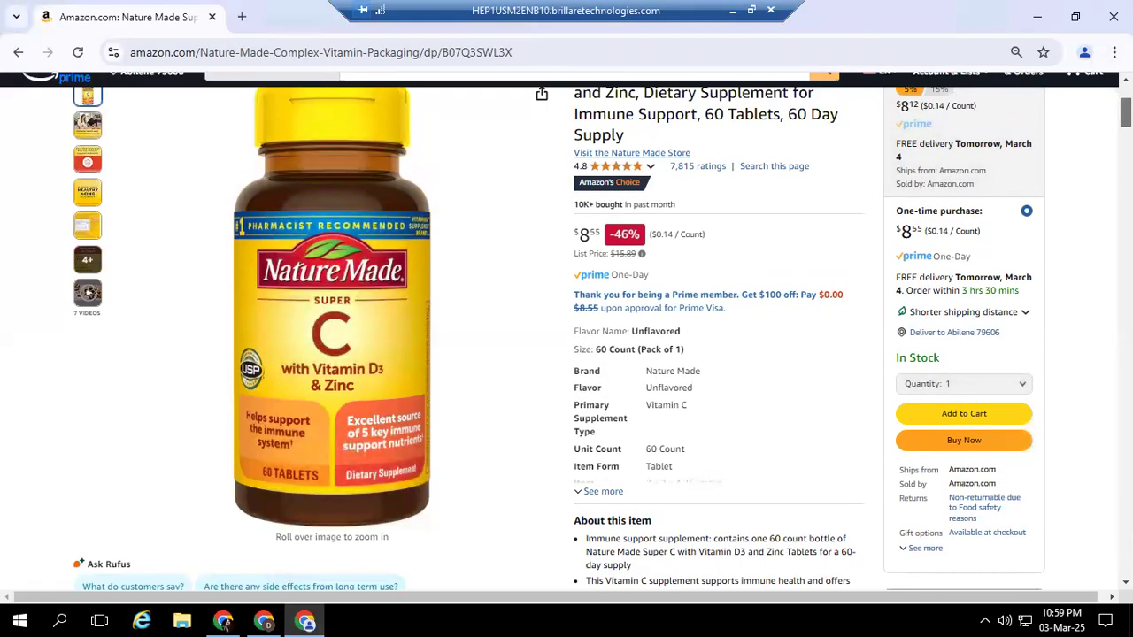
pyautogui.scroll(5, 1125, 106)
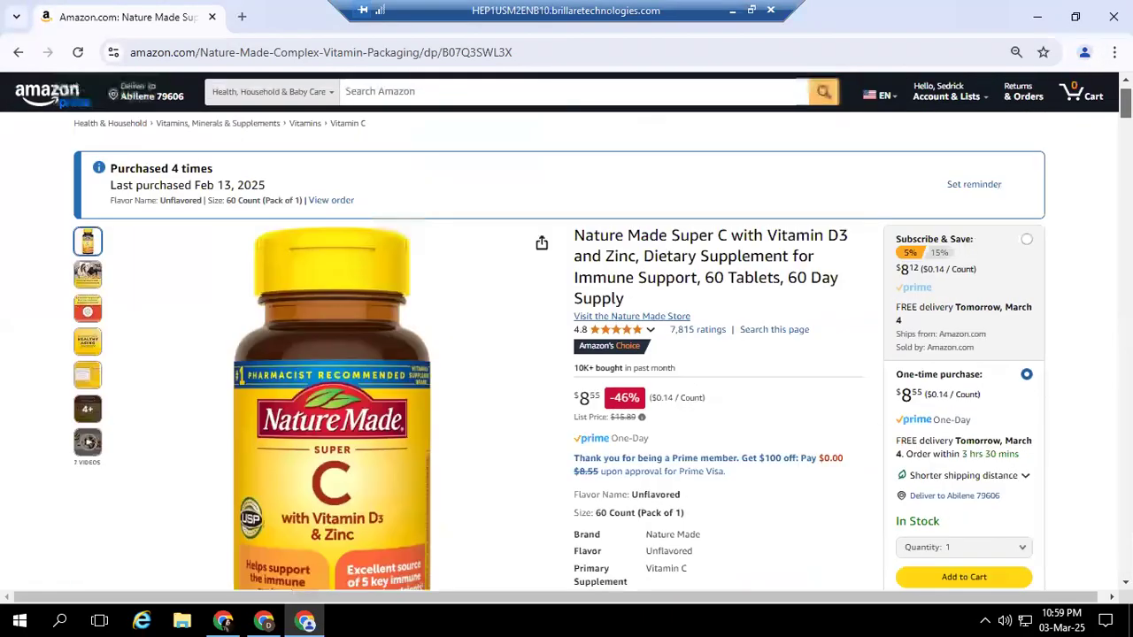
pyautogui.click(760, 92)
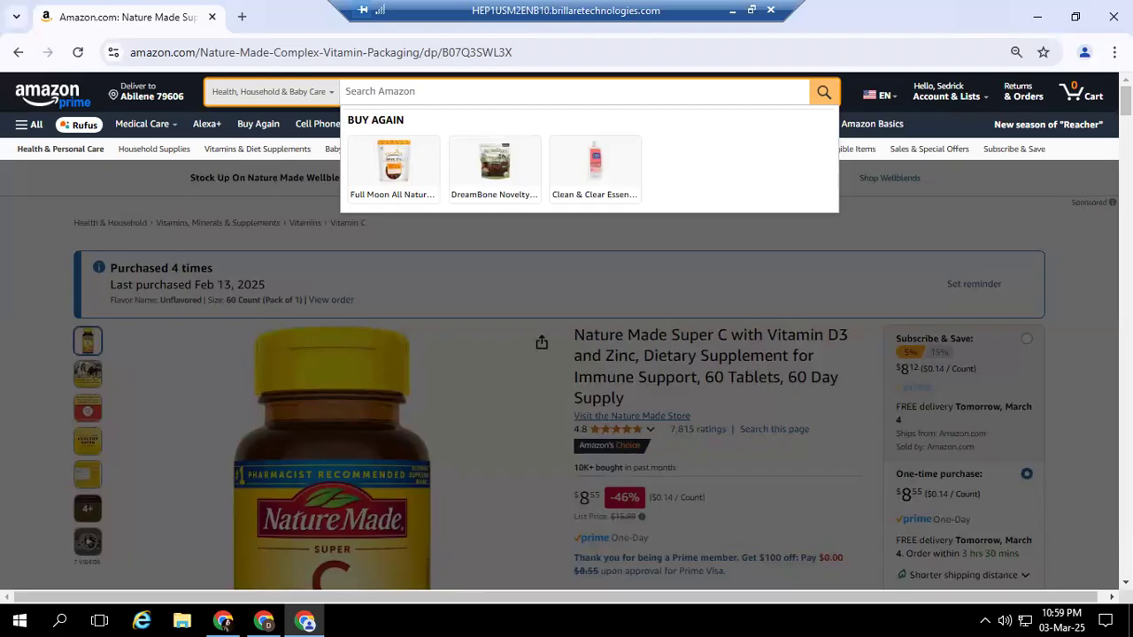
pyautogui.click(1037, 196)
pyautogui.scroll(-3, 1037, 197)
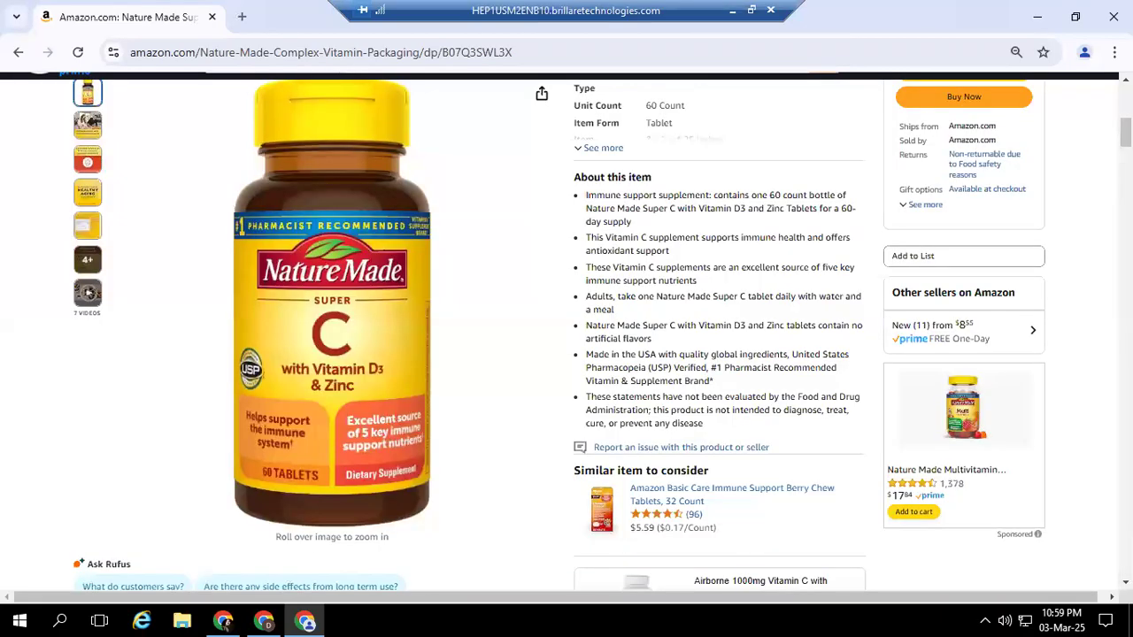
pyautogui.scroll(5, 567, 334)
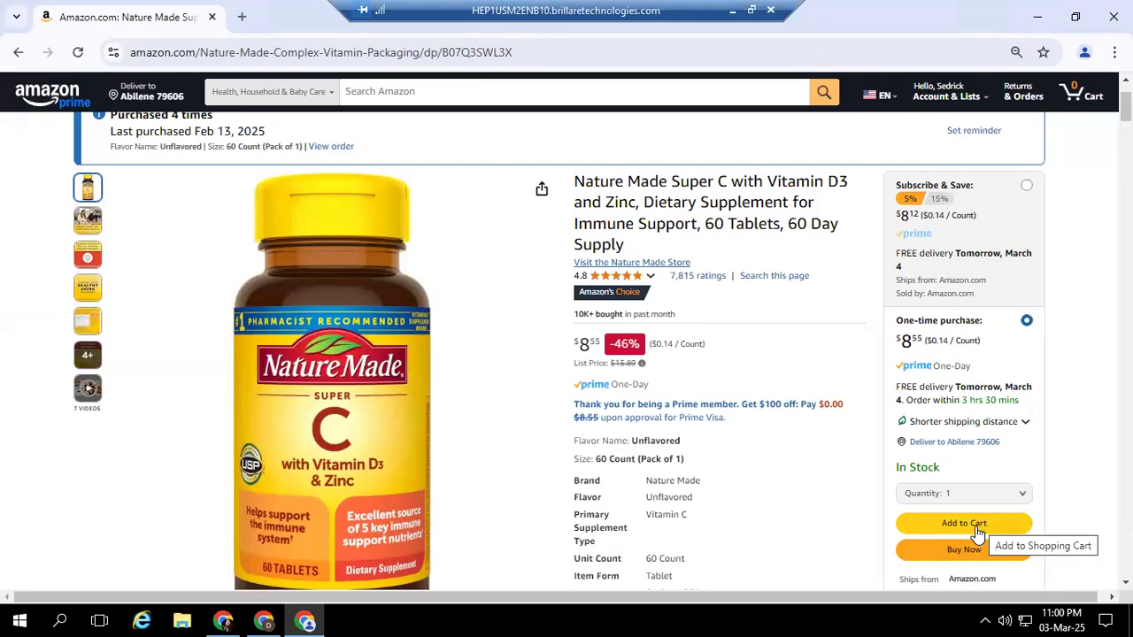
# Step: Check the quantity options for the Nature Made Super C, keep 1, and start the Buy Now checkout
pyautogui.click(963, 550)
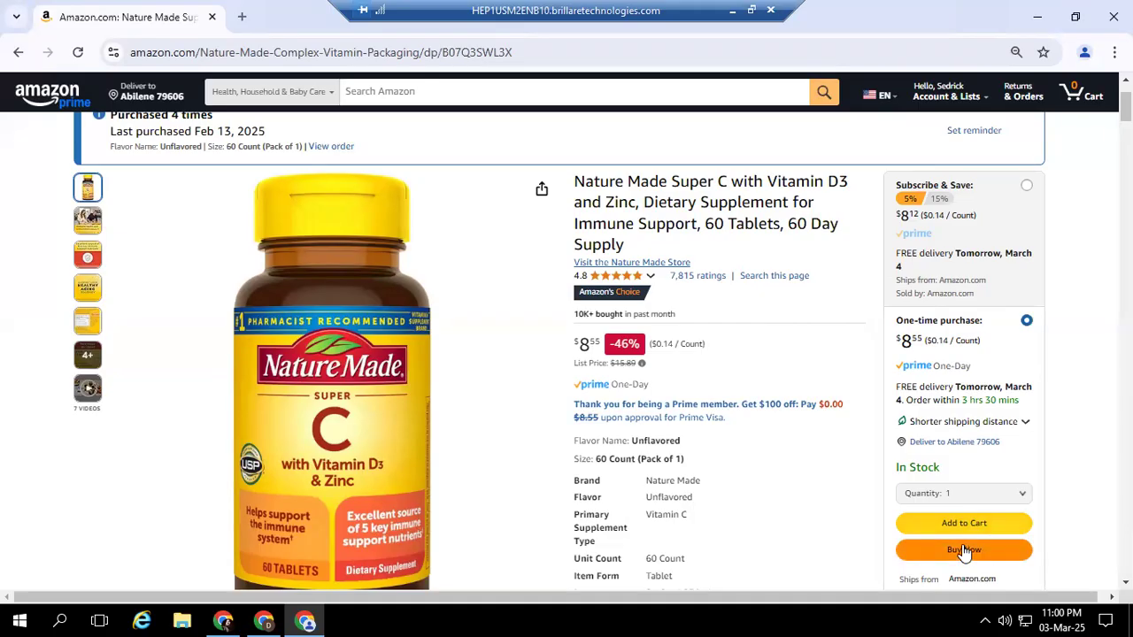
pyautogui.click(1023, 493)
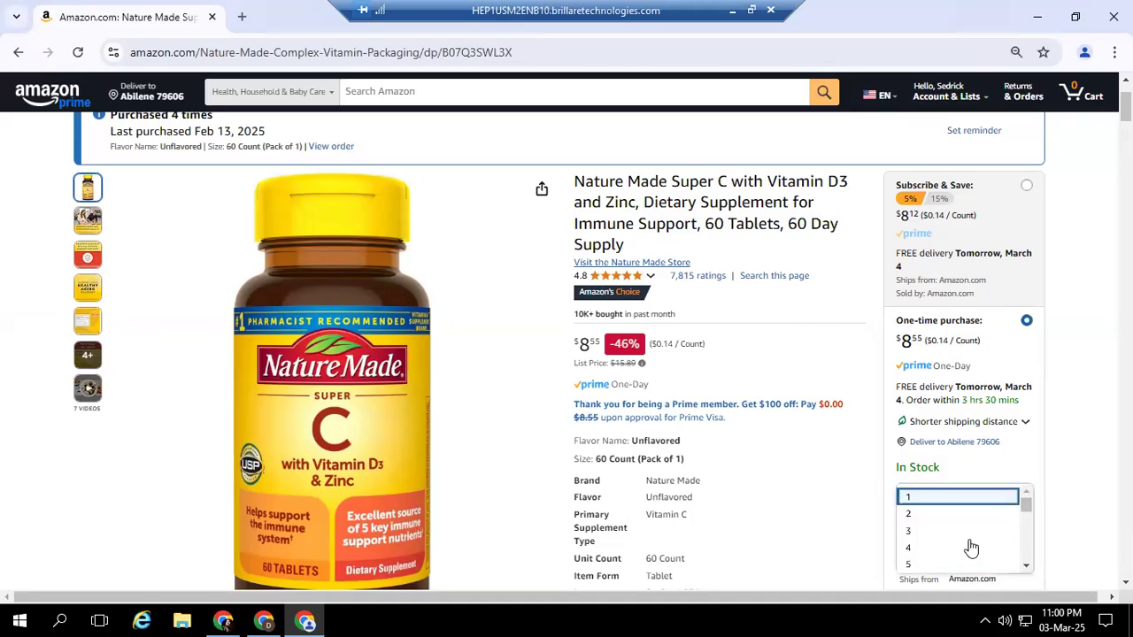
pyautogui.click(1030, 470)
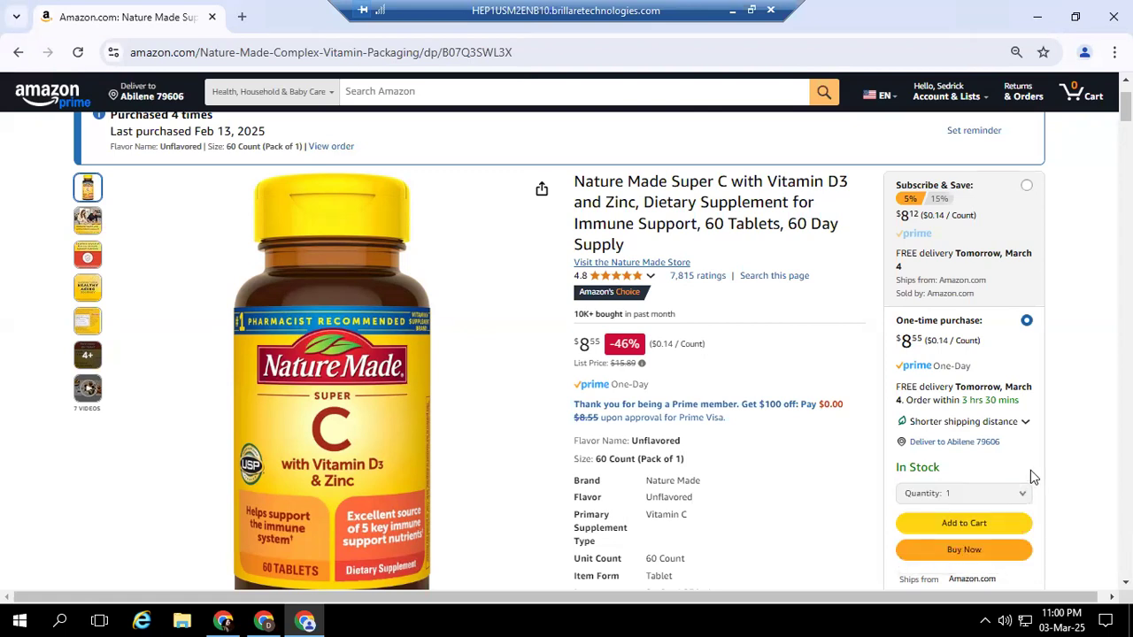
pyautogui.click(964, 552)
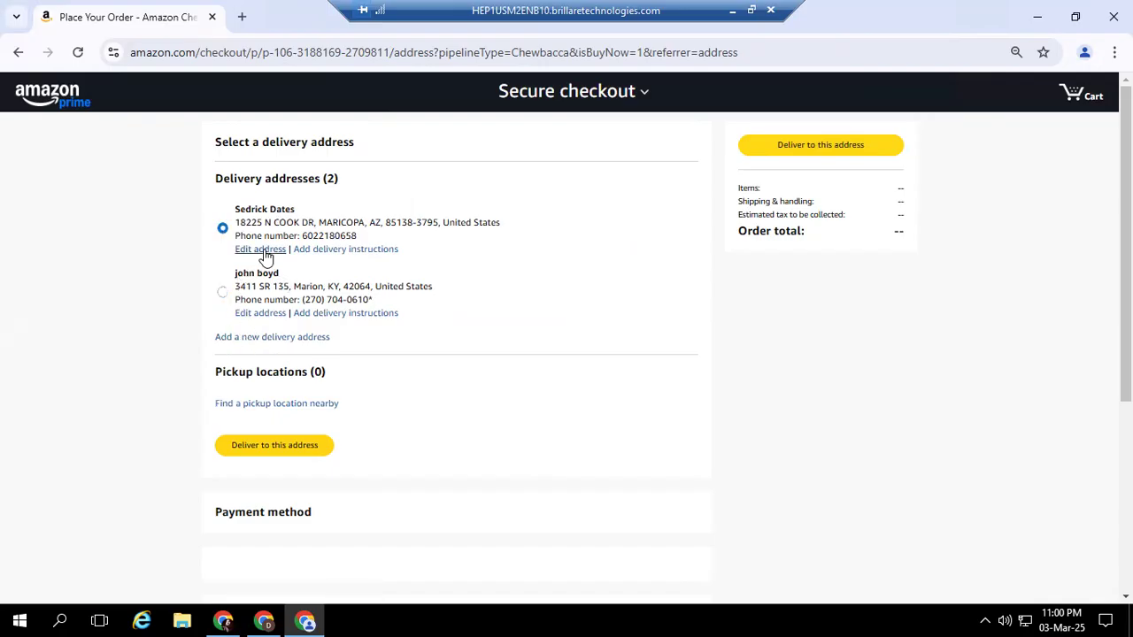
# Step: Edit the second saved delivery address and replace its full name with the customer's name copied from the Walmart order
pyautogui.click(261, 315)
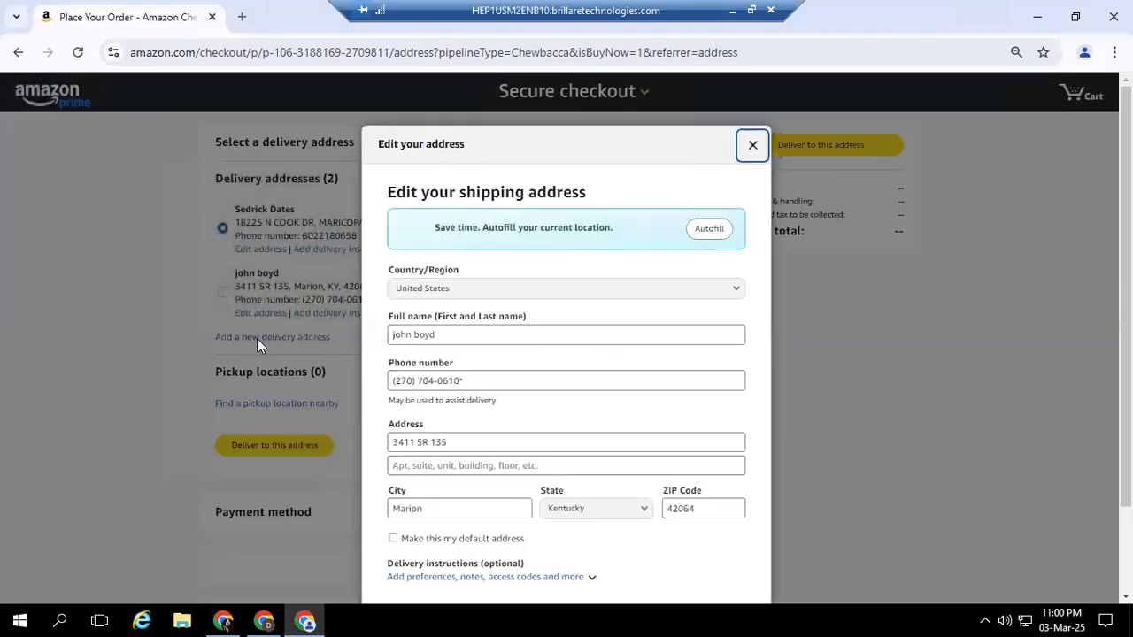
pyautogui.click(442, 335)
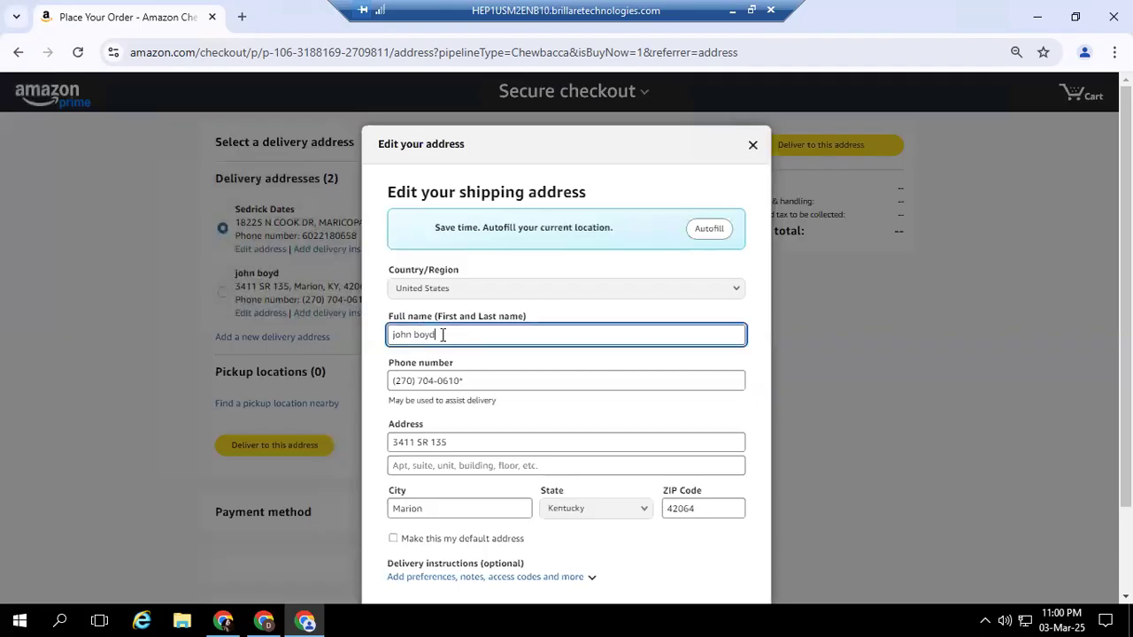
pyautogui.click(262, 619)
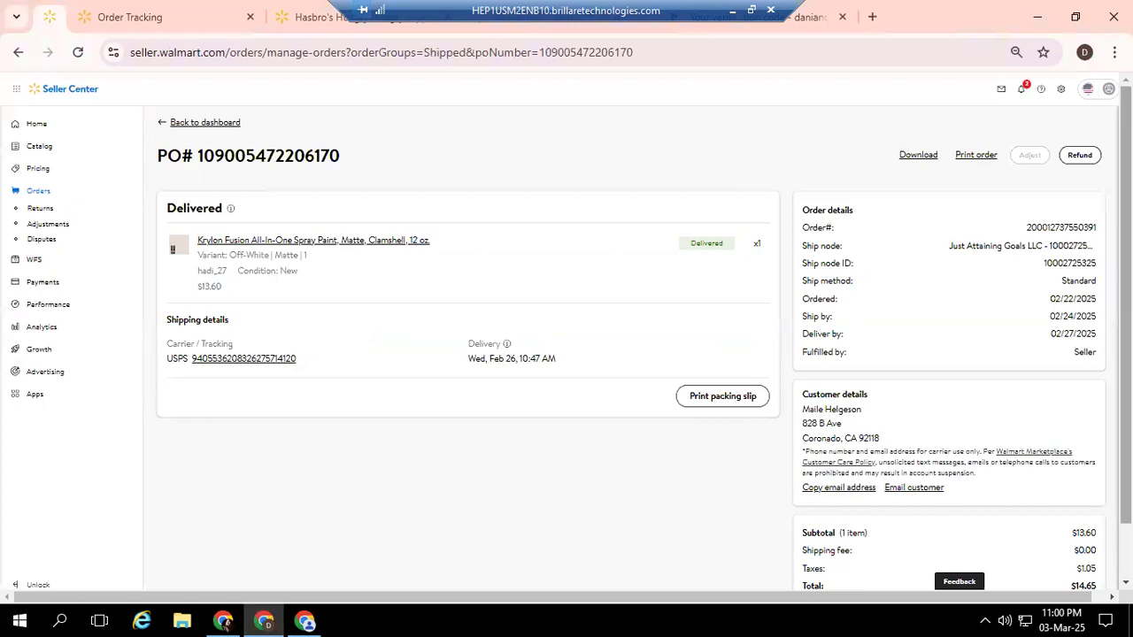
pyautogui.tripleClick(839, 409)
pyautogui.hotkey('ctrl', 'c')
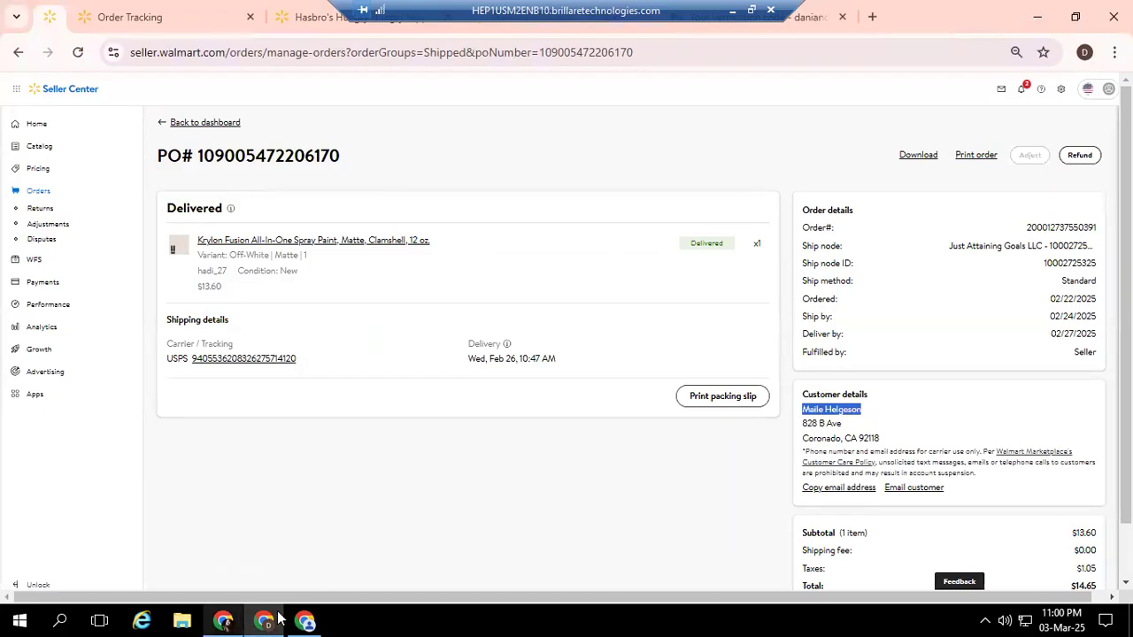
pyautogui.click(306, 619)
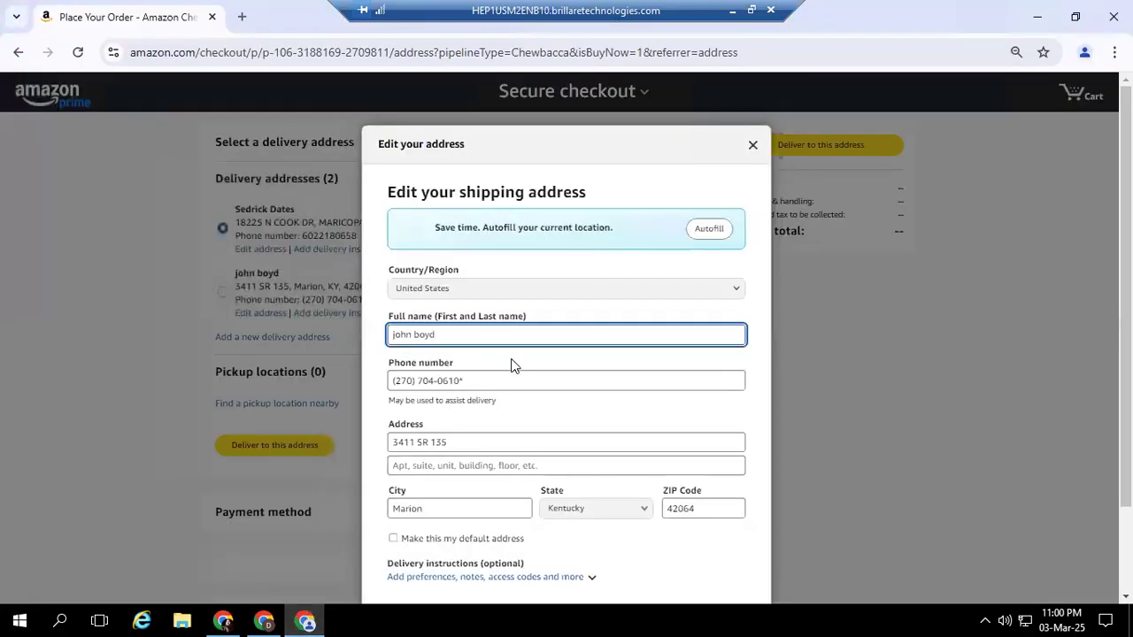
pyautogui.tripleClick(525, 340)
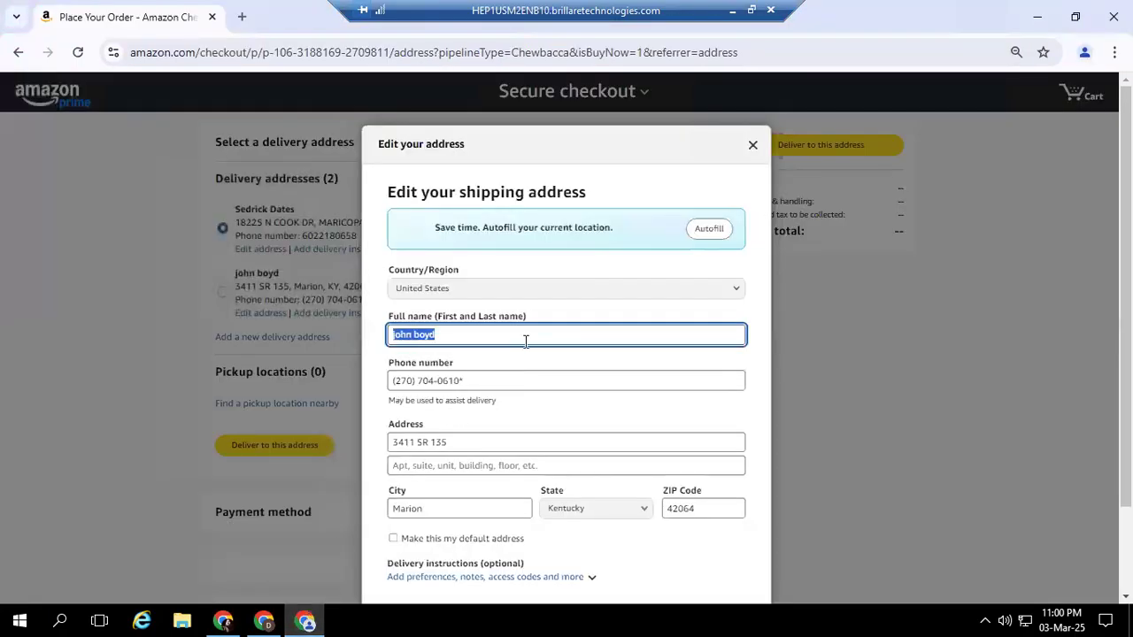
pyautogui.hotkey('ctrl', 'v')
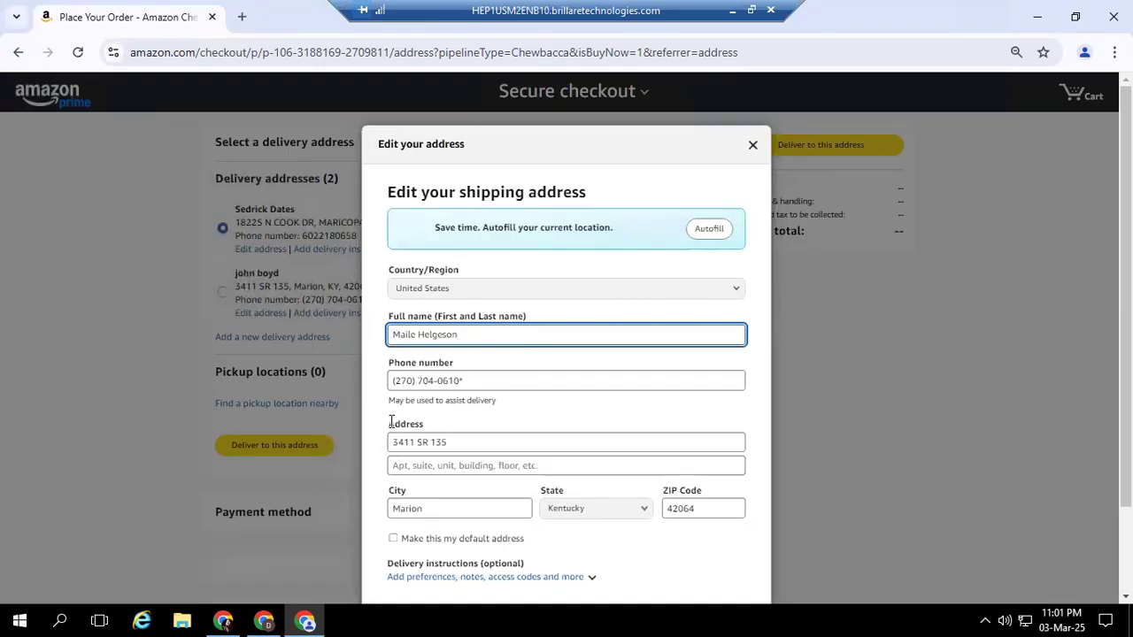
# Step: Switch to the Walmart order and examine the customer's name, street address, city, state and ZIP code as separate shipping fields
pyautogui.click(263, 622)
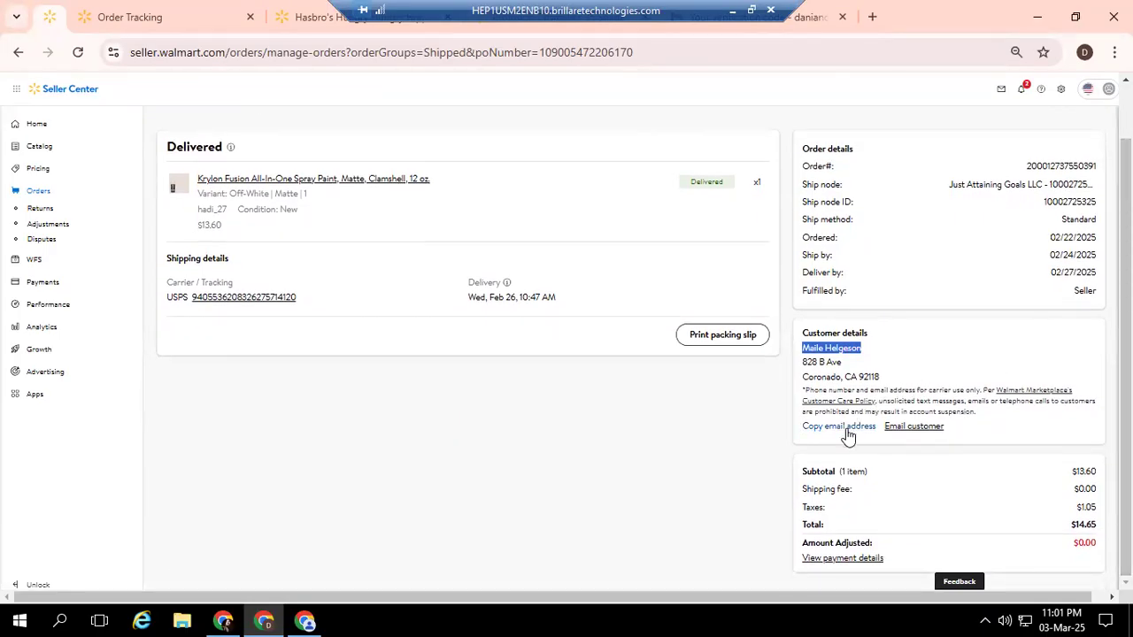
pyautogui.doubleClick(808, 363)
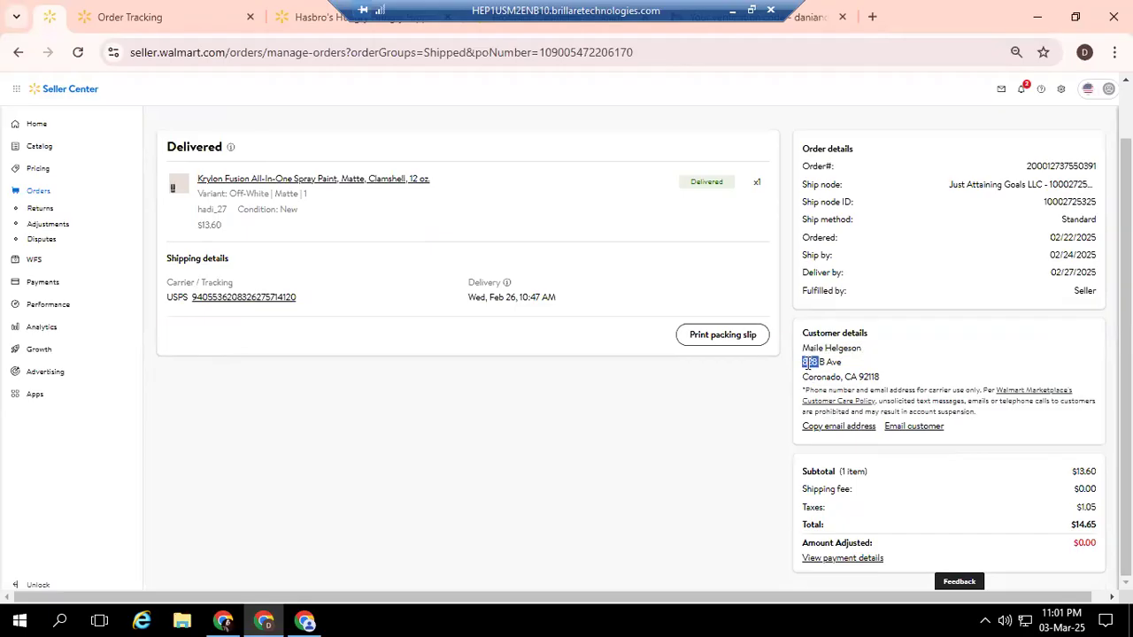
pyautogui.tripleClick(808, 363)
pyautogui.click(815, 377)
pyautogui.doubleClick(815, 377)
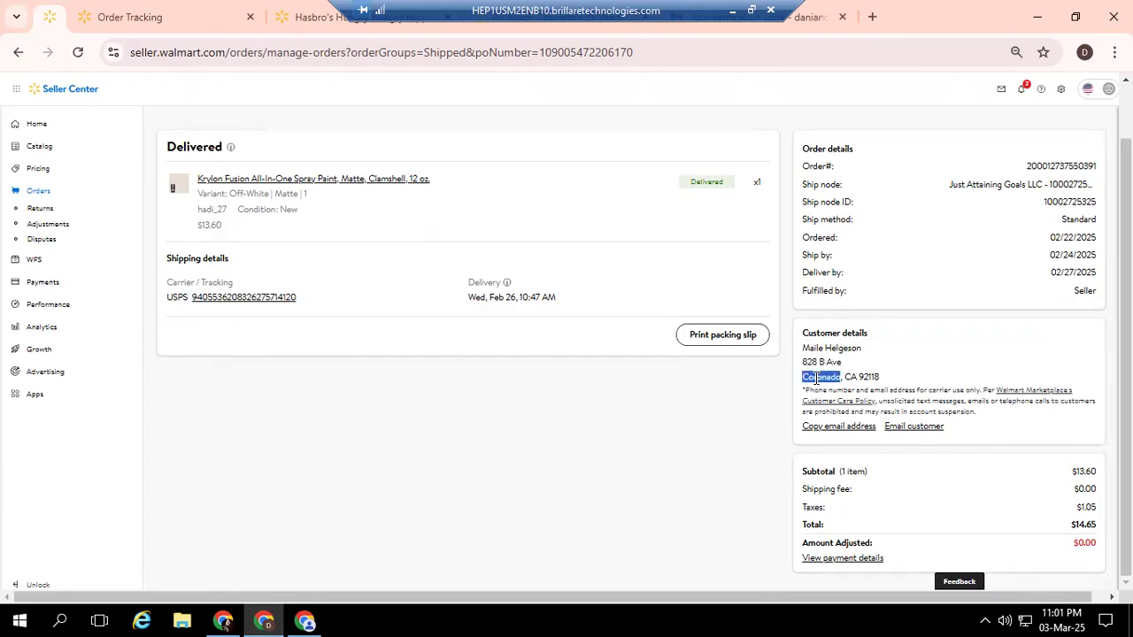
pyautogui.click(848, 376)
pyautogui.doubleClick(848, 376)
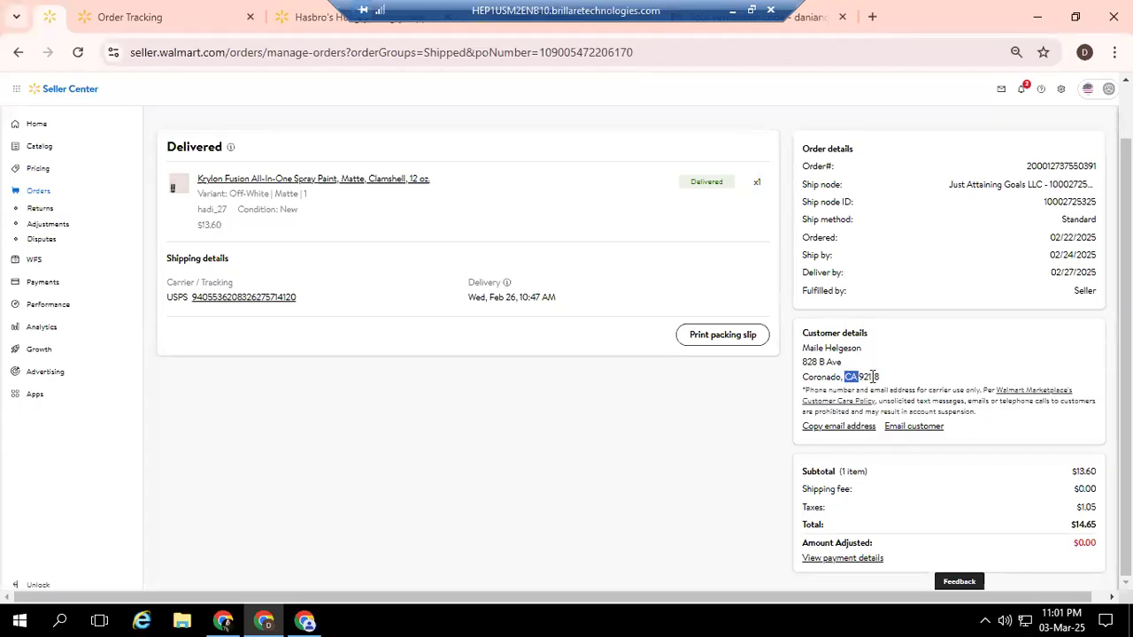
pyautogui.doubleClick(872, 376)
pyautogui.tripleClick(819, 350)
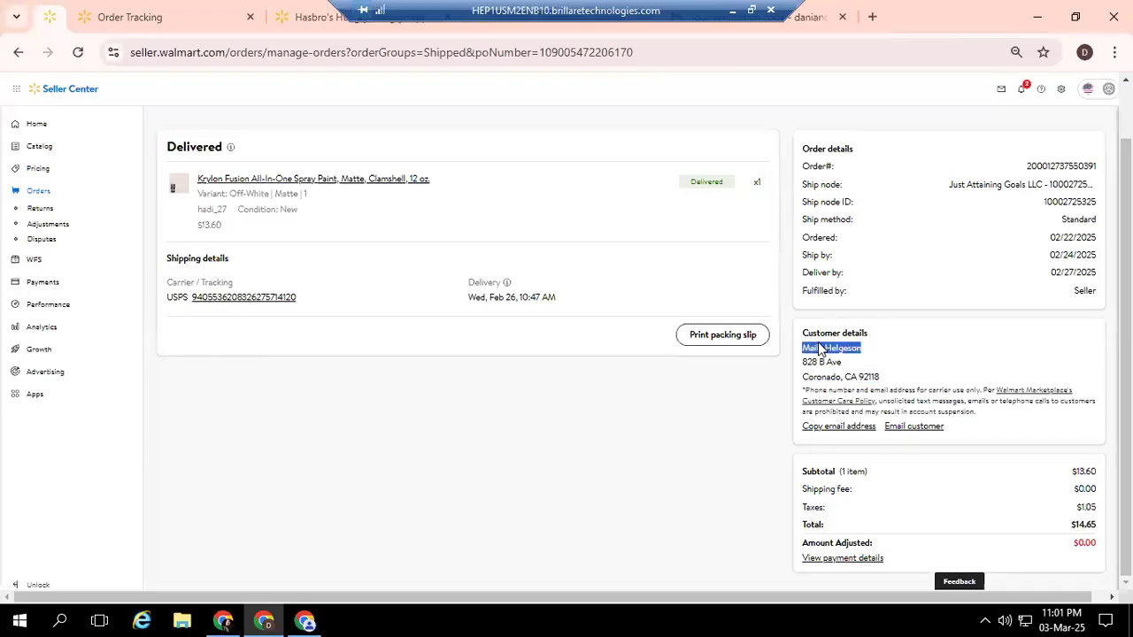
pyautogui.click(813, 364)
pyautogui.tripleClick(812, 364)
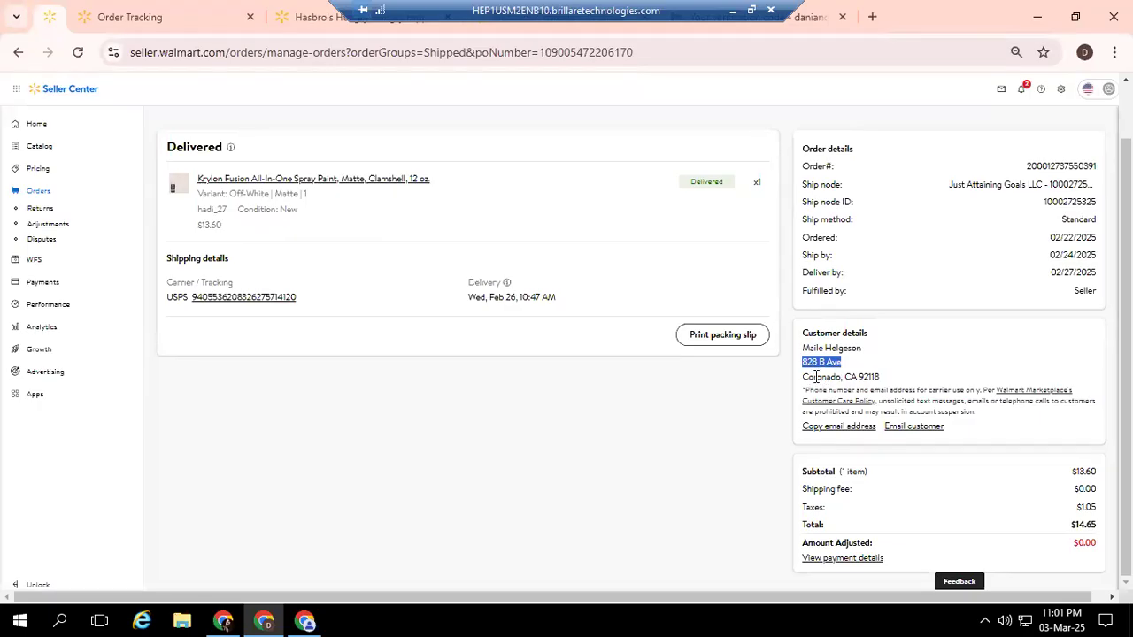
pyautogui.doubleClick(816, 377)
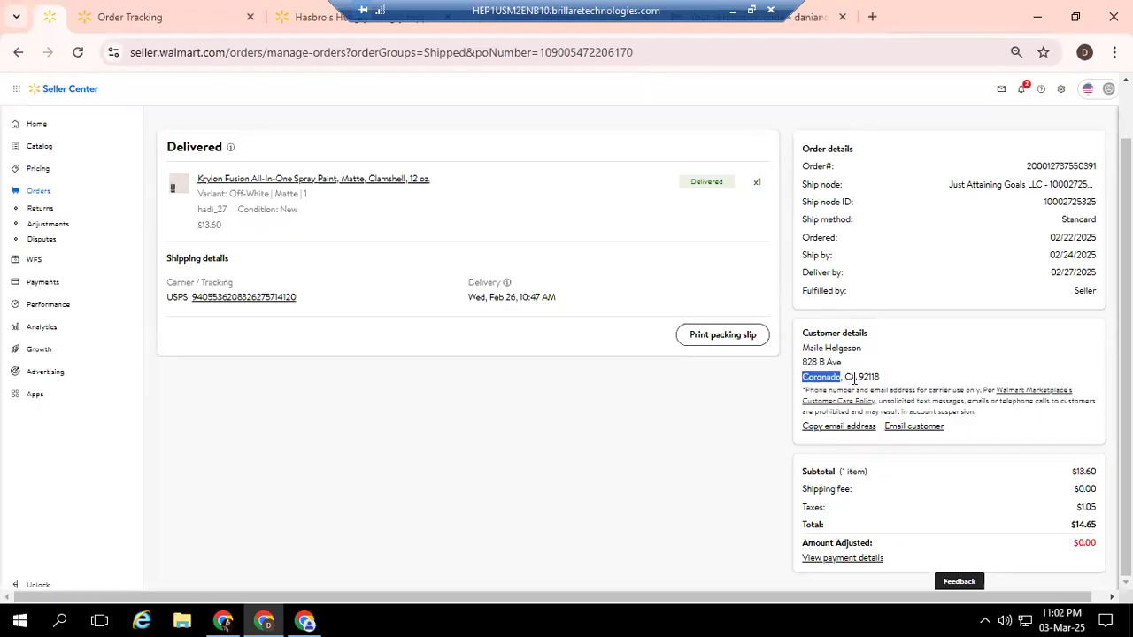
pyautogui.doubleClick(852, 377)
pyautogui.doubleClick(868, 377)
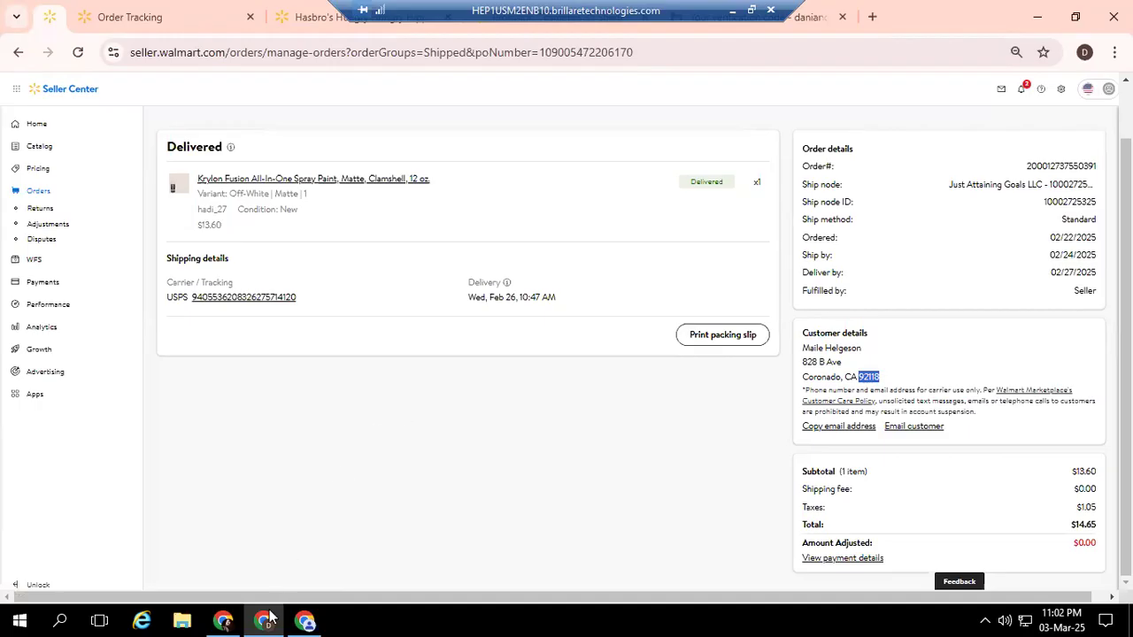
# Step: Return to the Amazon address form, look over its address fields and state options, and close it without saving
pyautogui.click(304, 619)
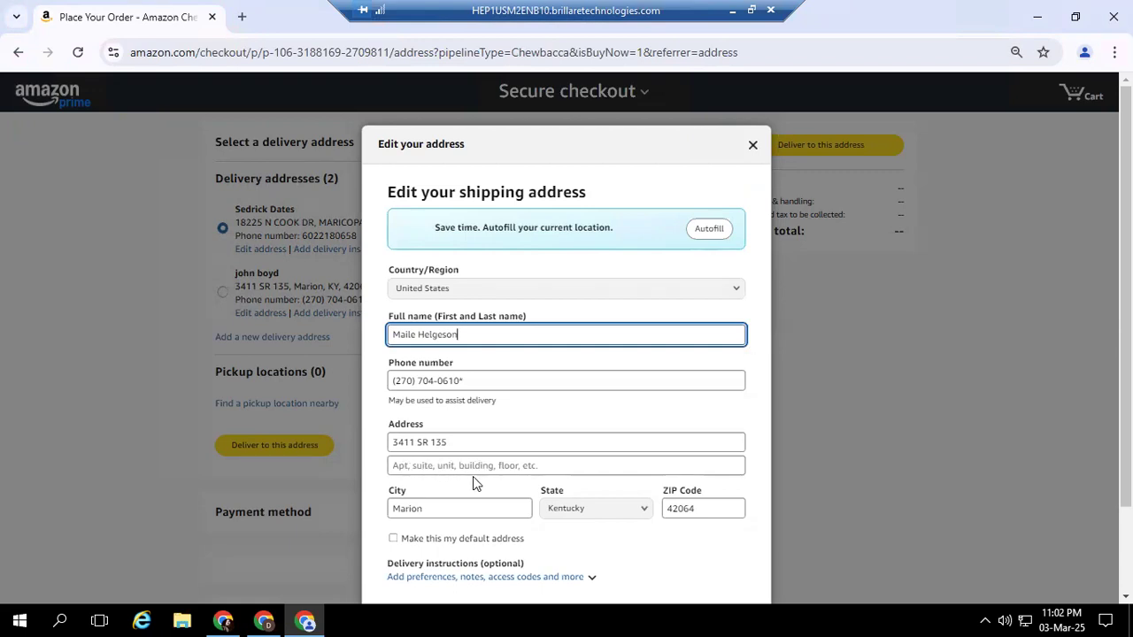
pyautogui.click(567, 467)
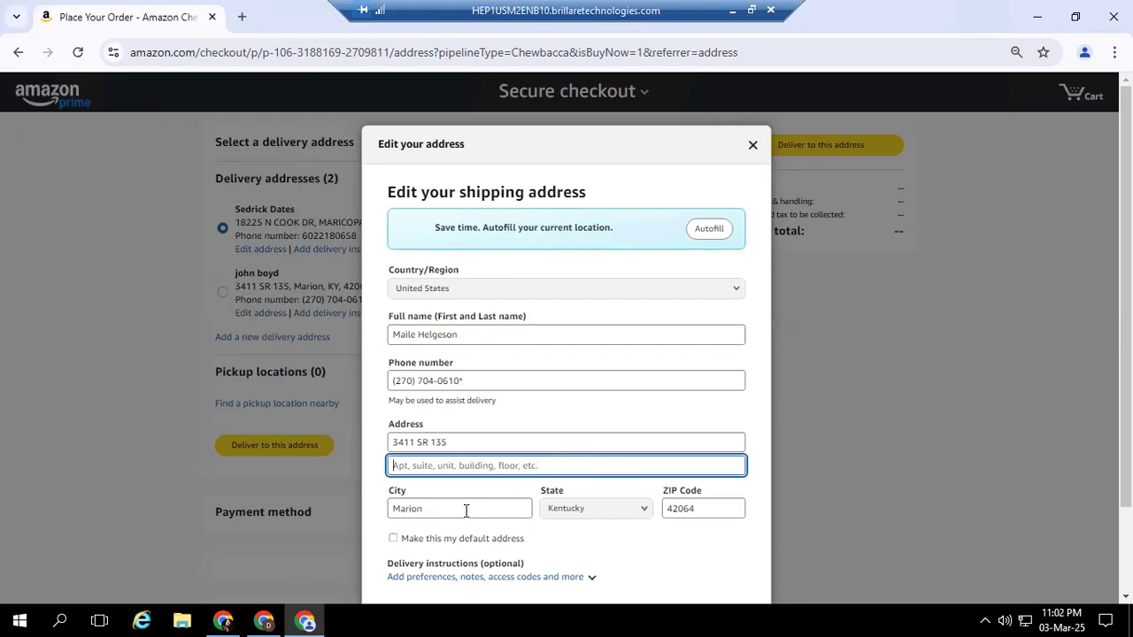
pyautogui.click(616, 519)
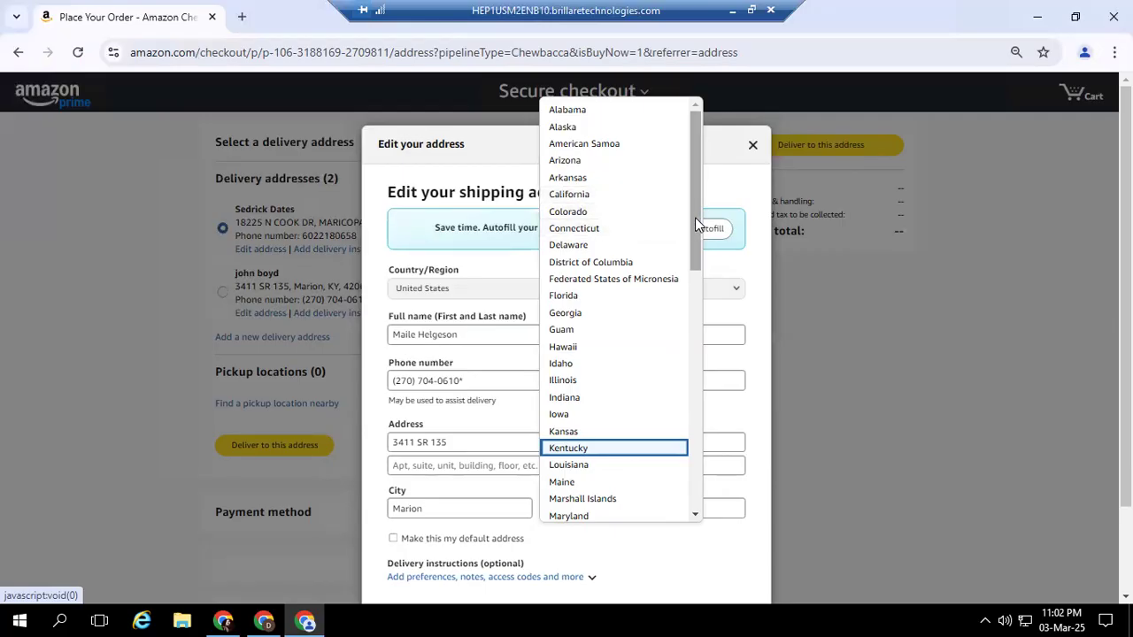
pyautogui.moveTo(695, 226); pyautogui.dragTo(695, 266)
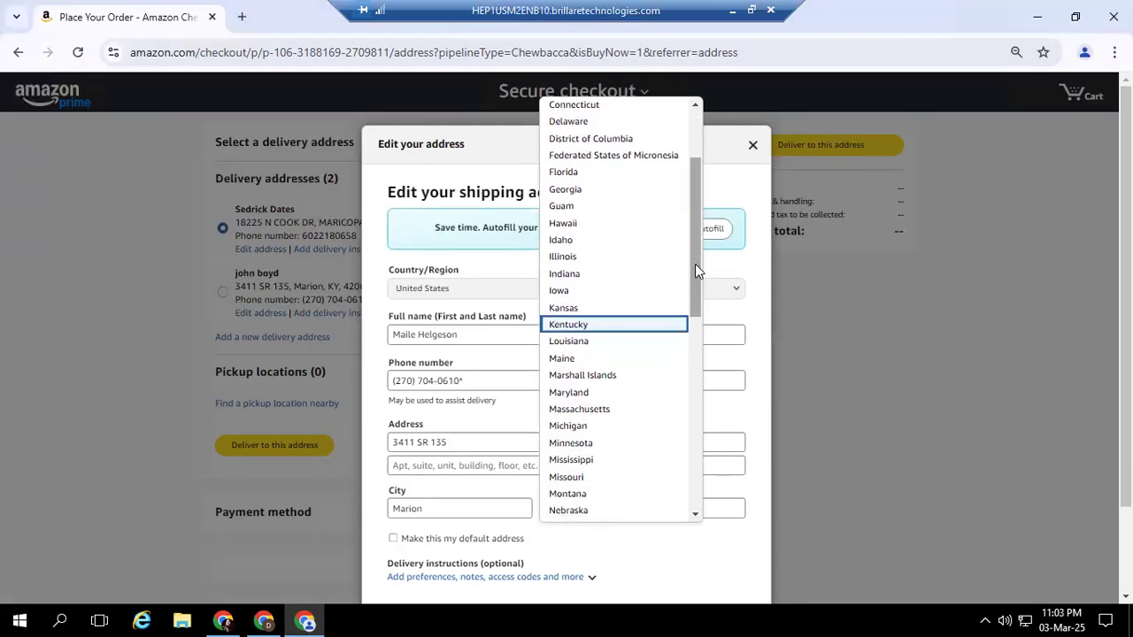
pyautogui.click(741, 265)
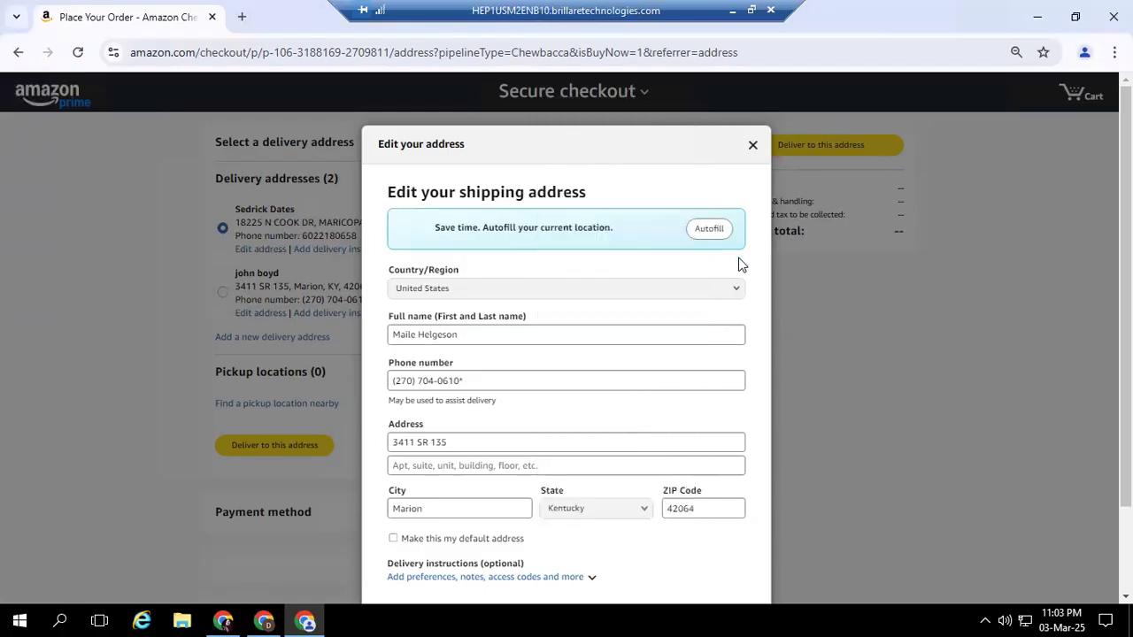
pyautogui.scroll(-2, 852, 345)
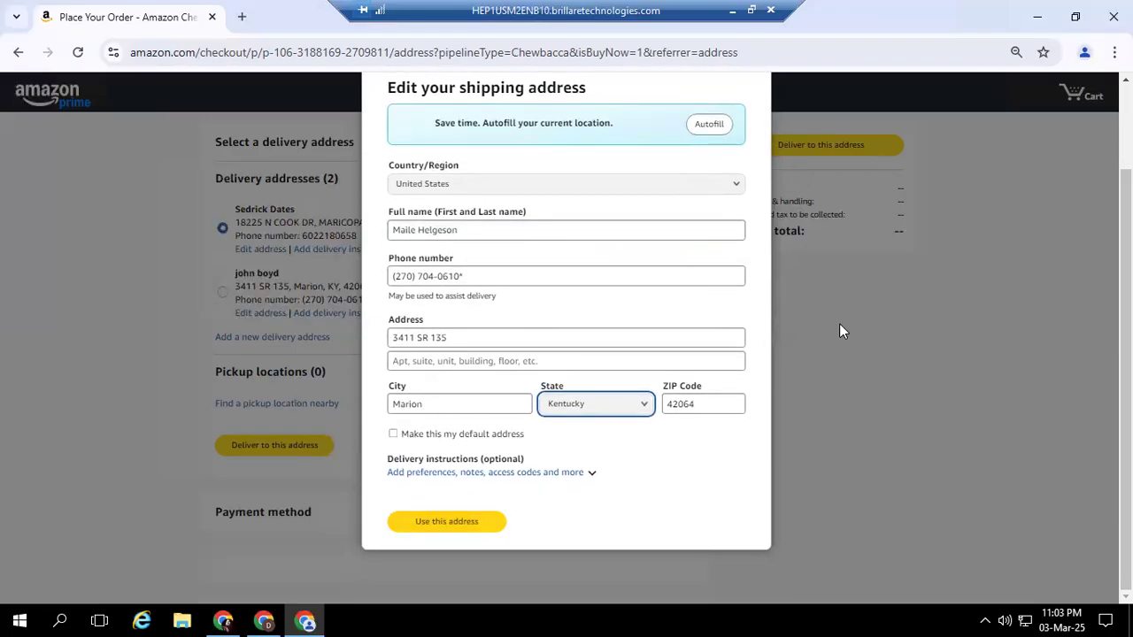
pyautogui.click(896, 286)
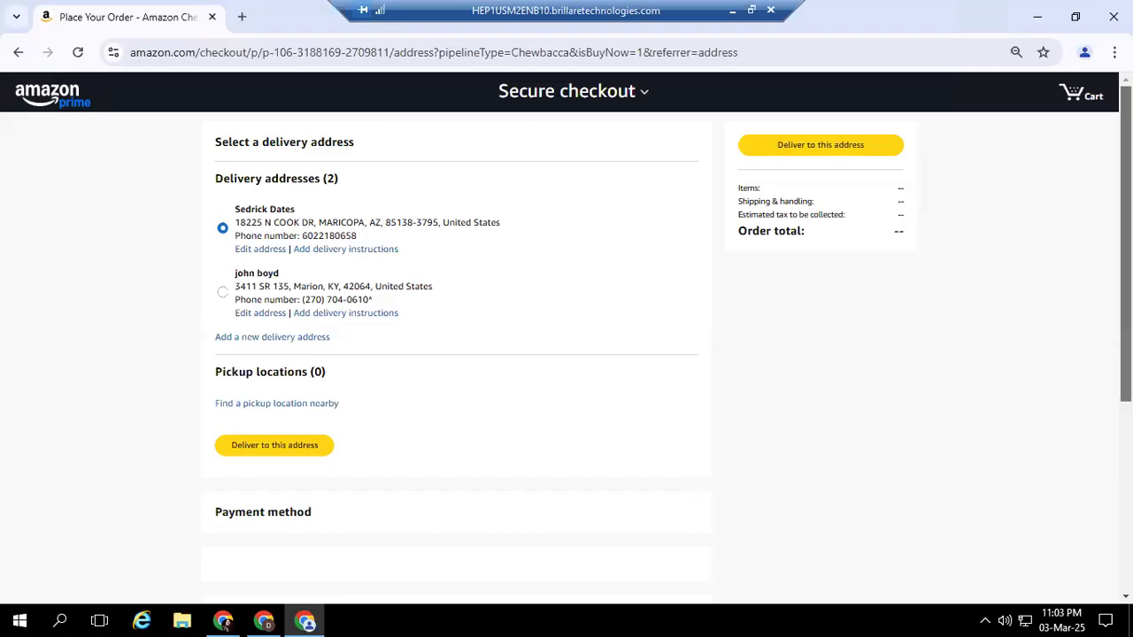
# Step: Leave the checkout for the Nature Made Super C product page and view its previous-purchase notice
pyautogui.click(17, 53)
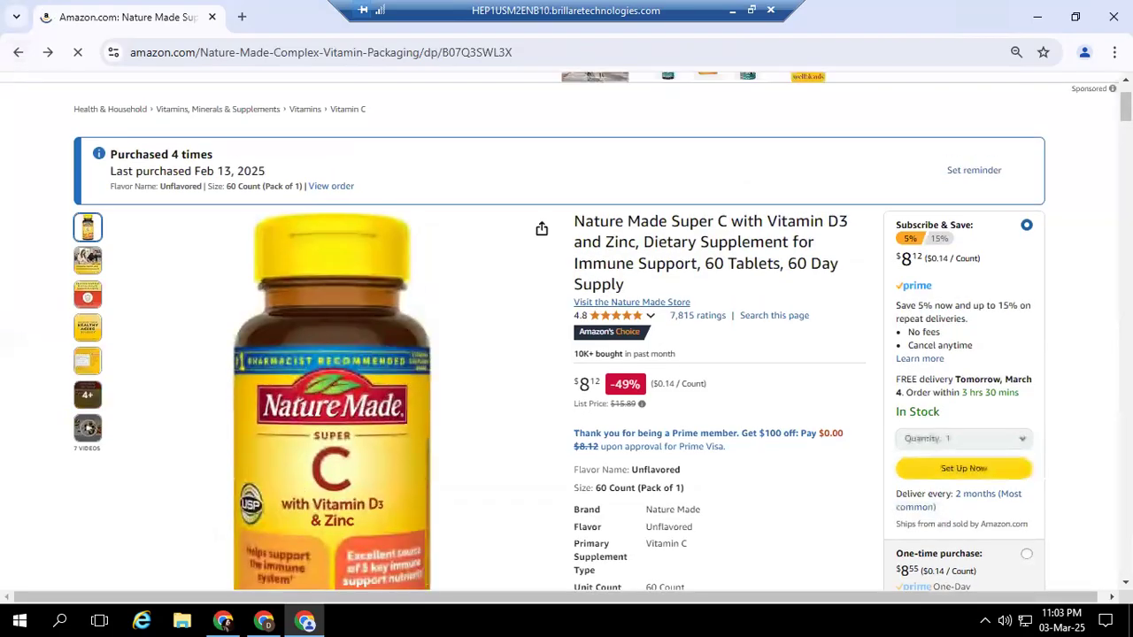
pyautogui.tripleClick(407, 155)
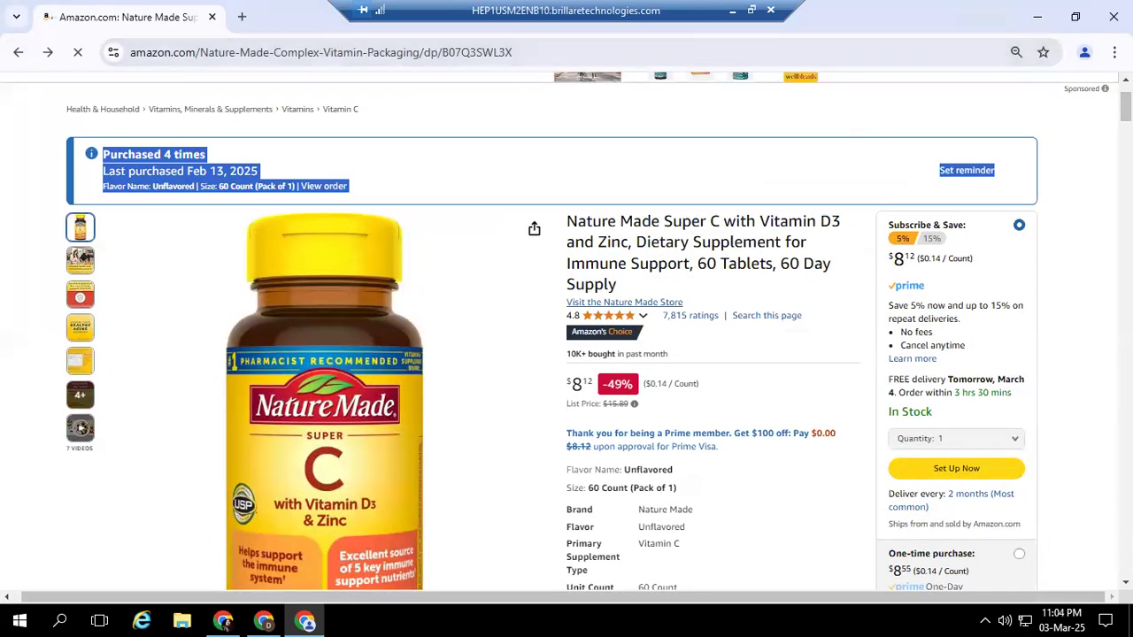
pyautogui.scroll(1, 1005, 102)
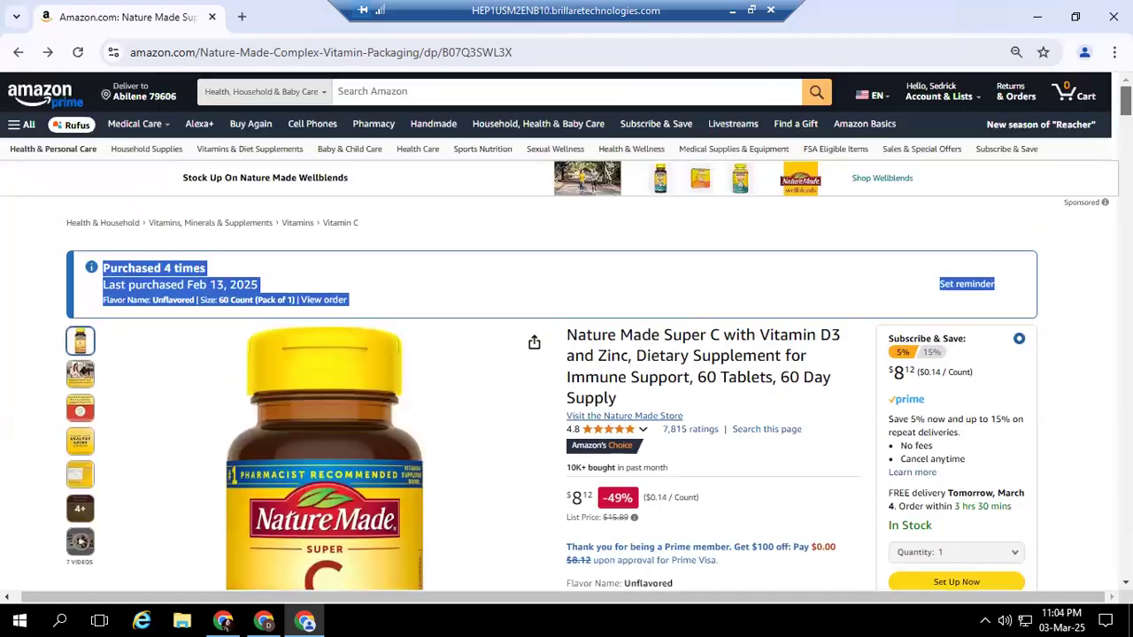
# Step: Open the Amazon order history and fill the order search with a previously searched order number
pyautogui.click(1009, 94)
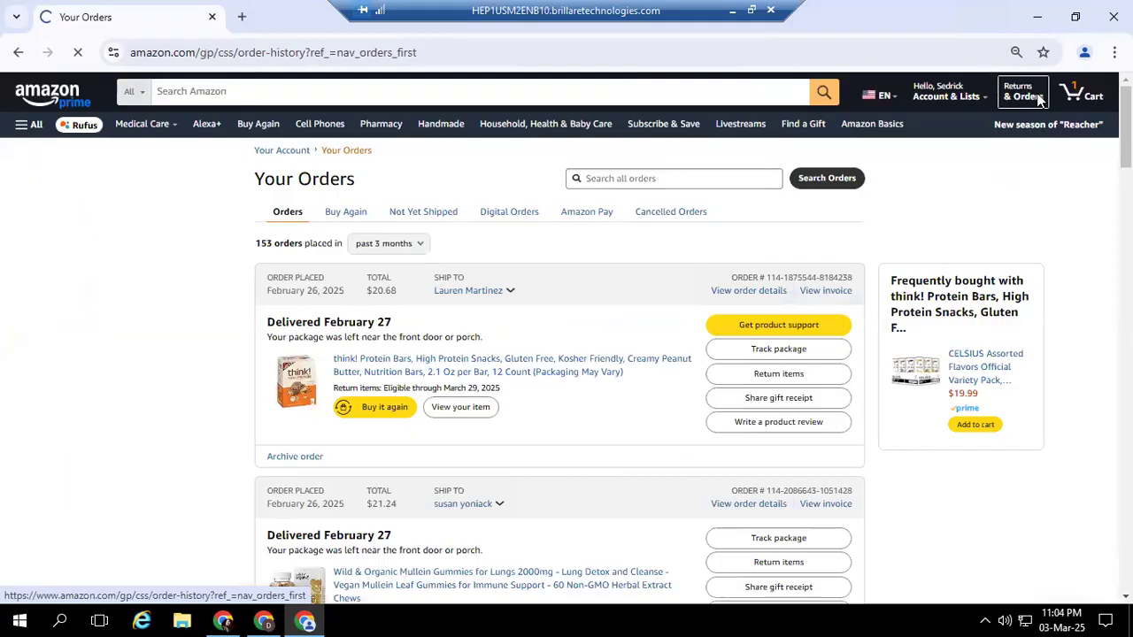
pyautogui.click(1040, 99)
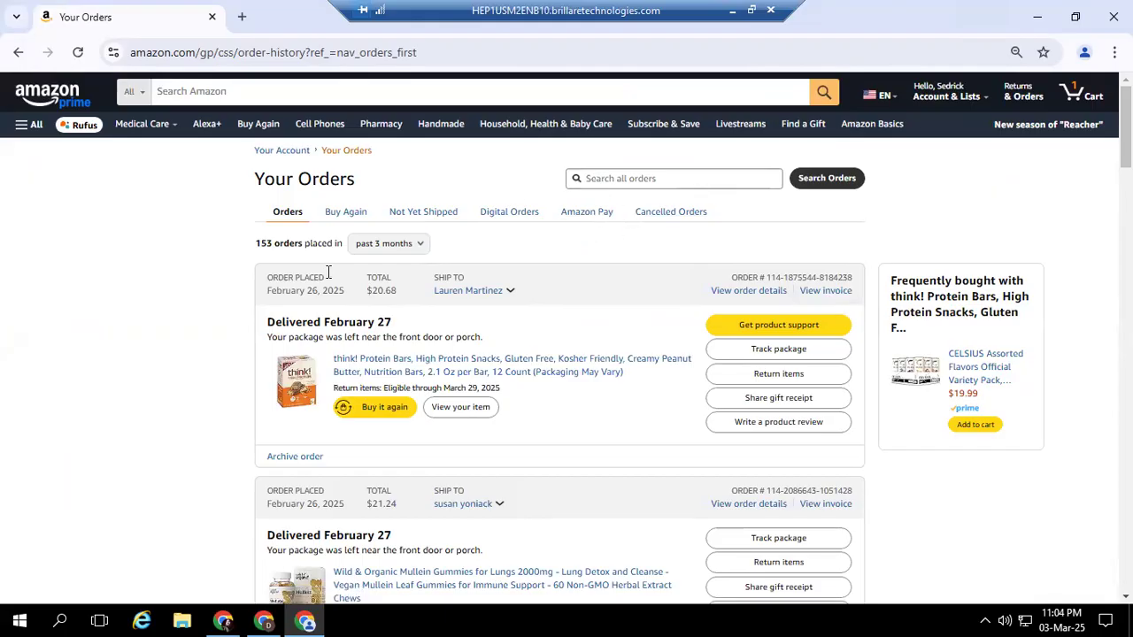
pyautogui.click(618, 178)
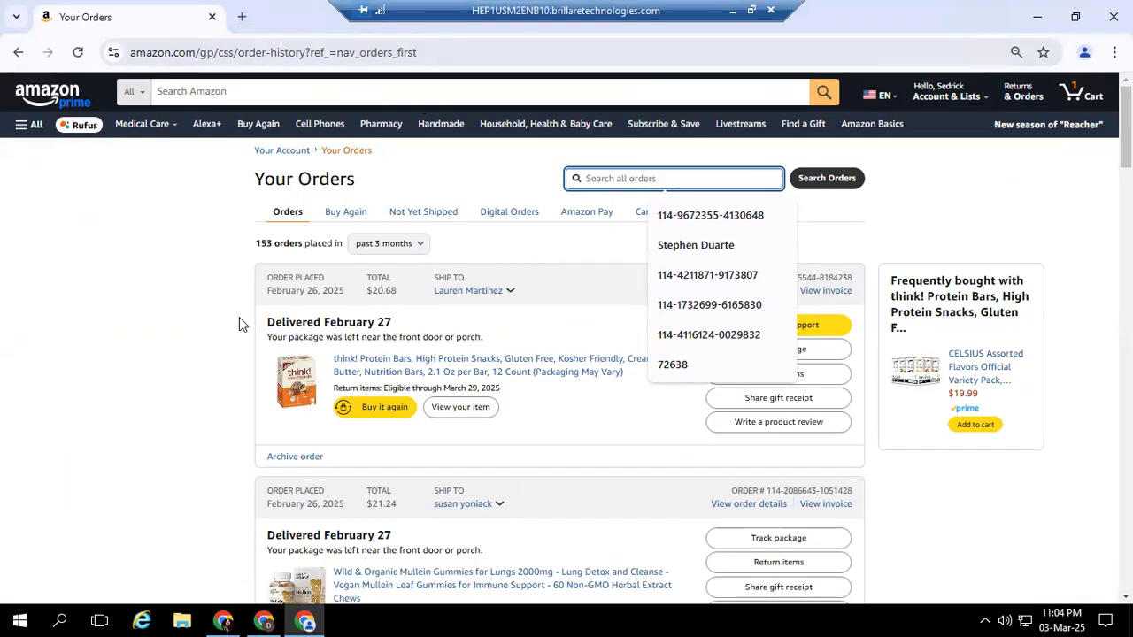
pyautogui.click(670, 219)
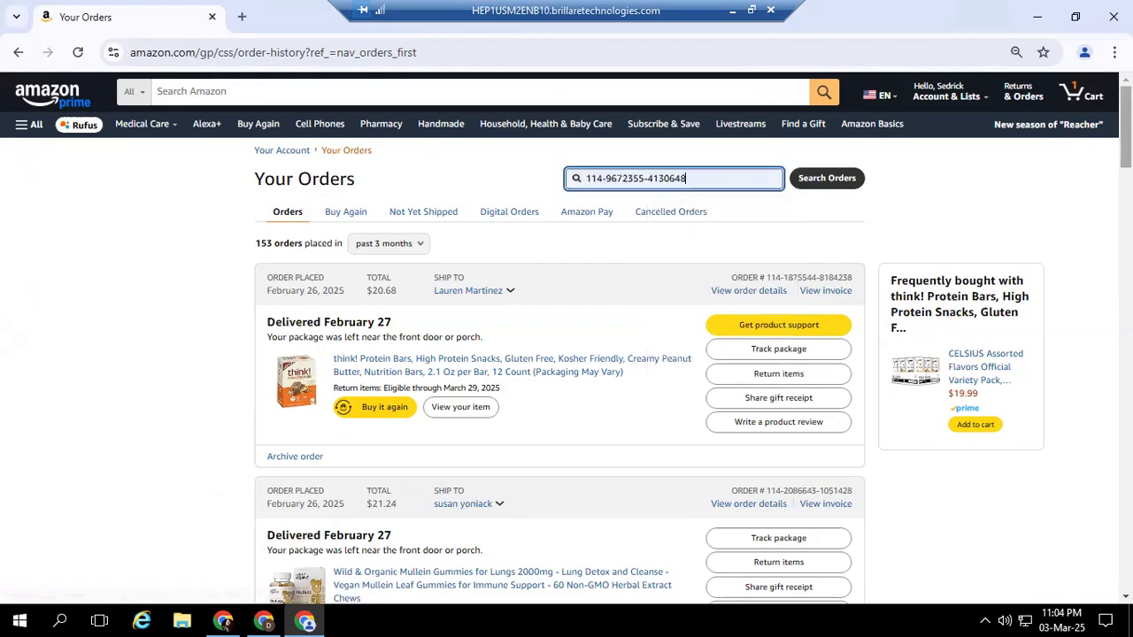
# Step: Track the delivered think! Protein Bars package, view its enlarged delivery photo and close the photo
pyautogui.scroll(-2, 495, 168)
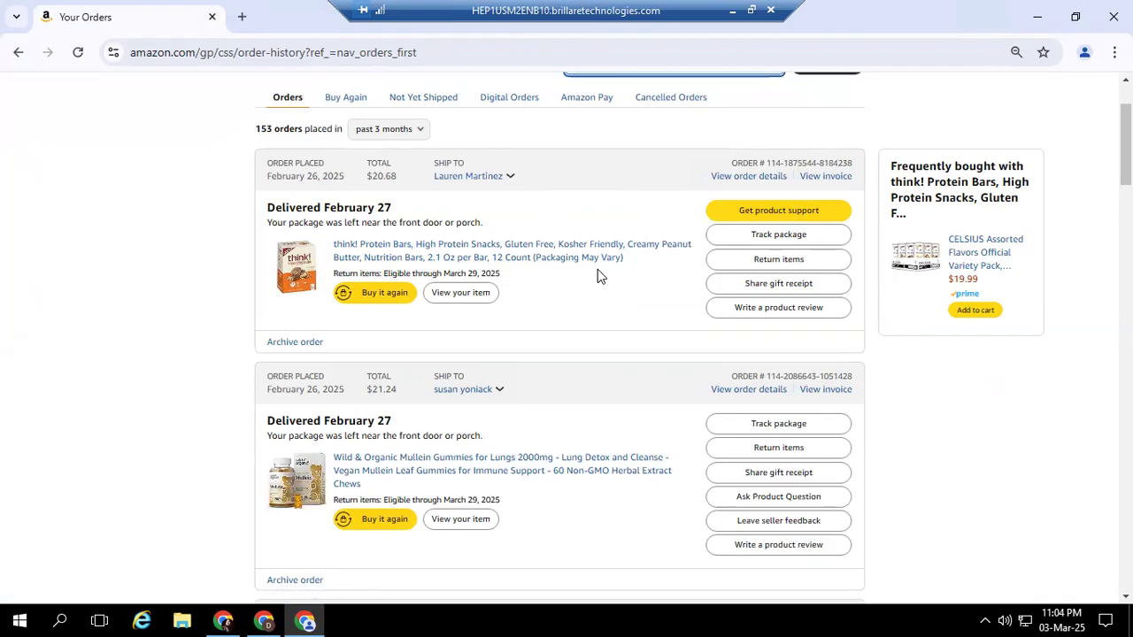
pyautogui.click(787, 237)
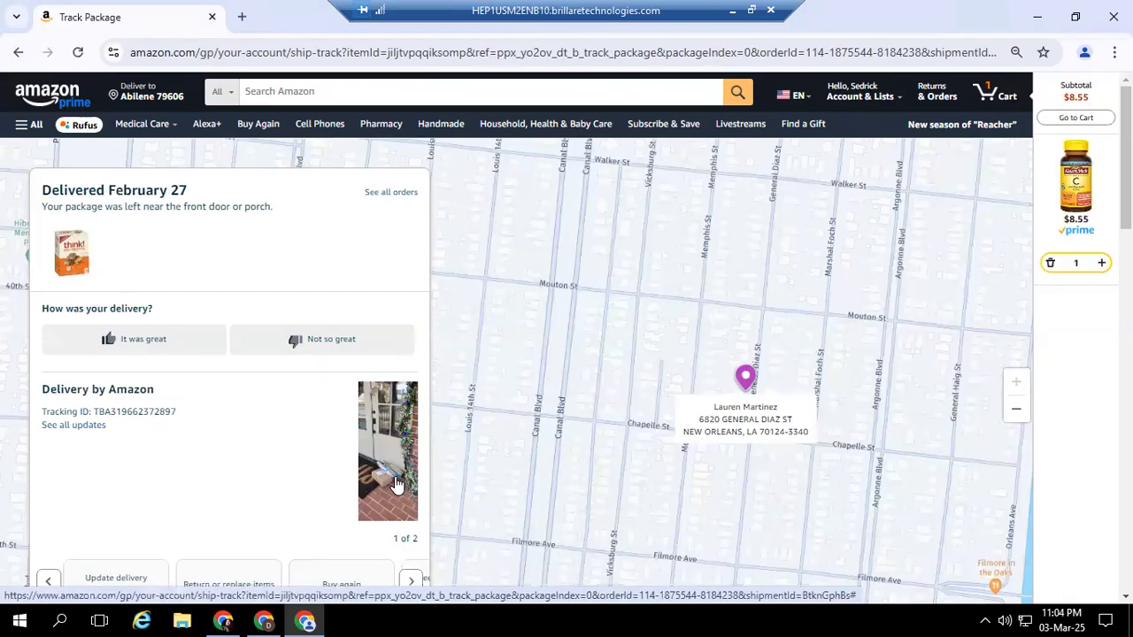
pyautogui.click(397, 485)
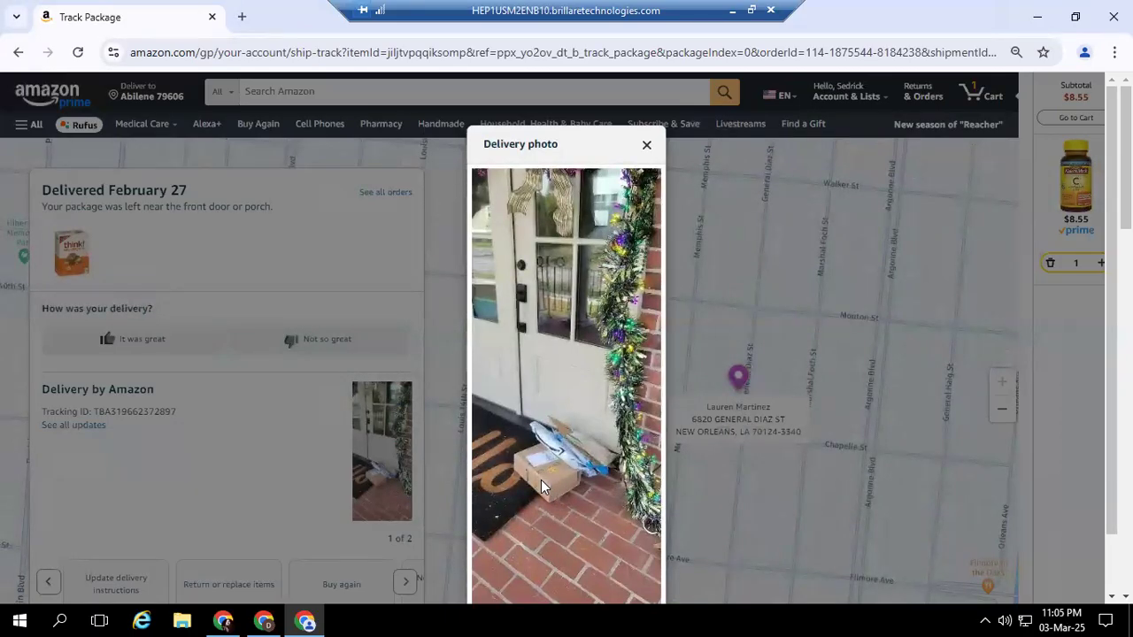
pyautogui.click(647, 147)
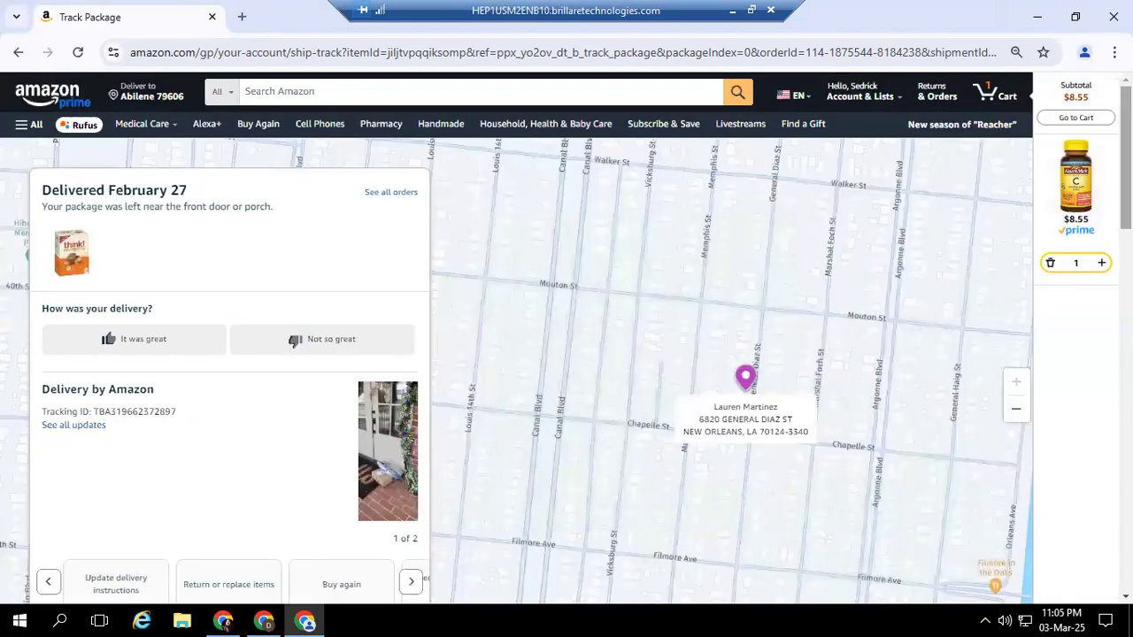
# Step: Examine the package's tracking page, including the delivery details, map, order info and the second set of package options
pyautogui.scroll(-2, 516, 337)
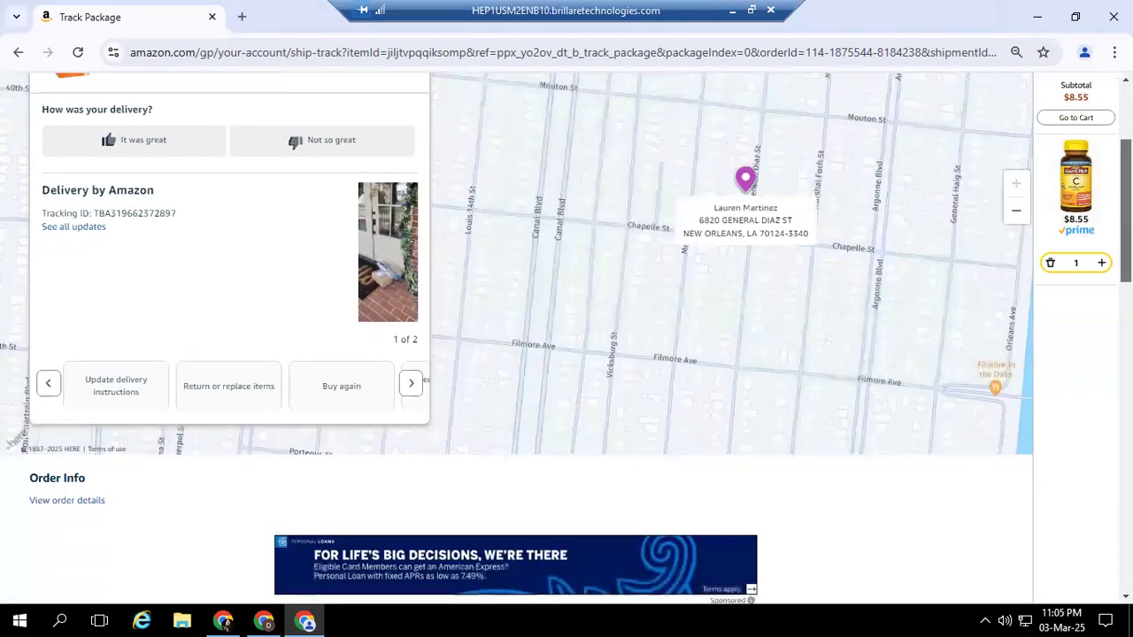
pyautogui.scroll(1, 566, 336)
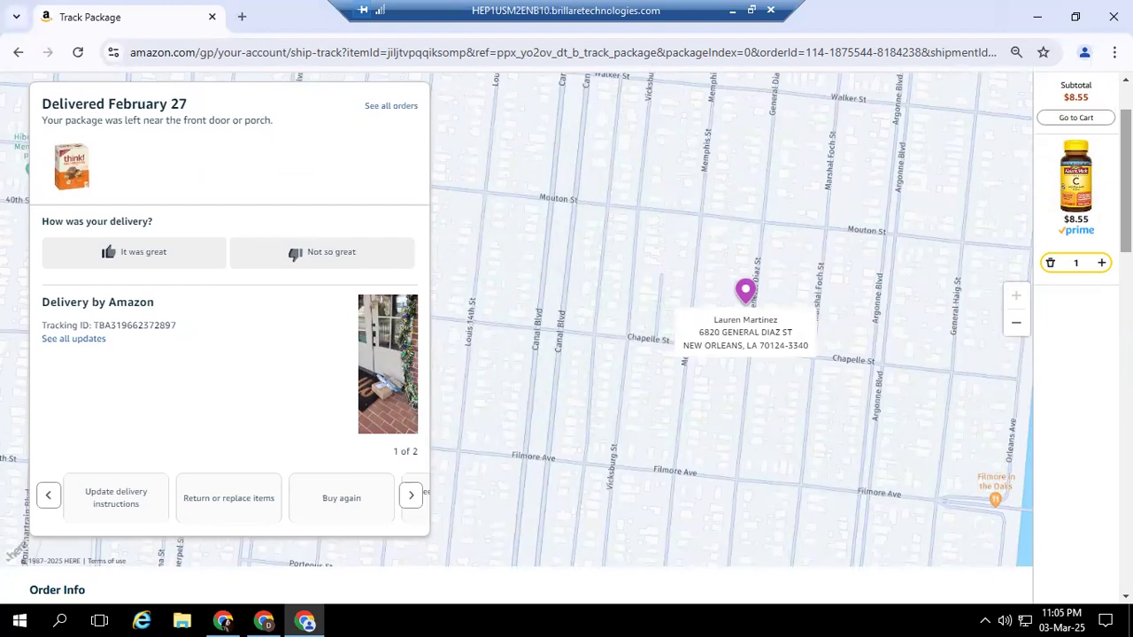
pyautogui.scroll(-2, 1055, 212)
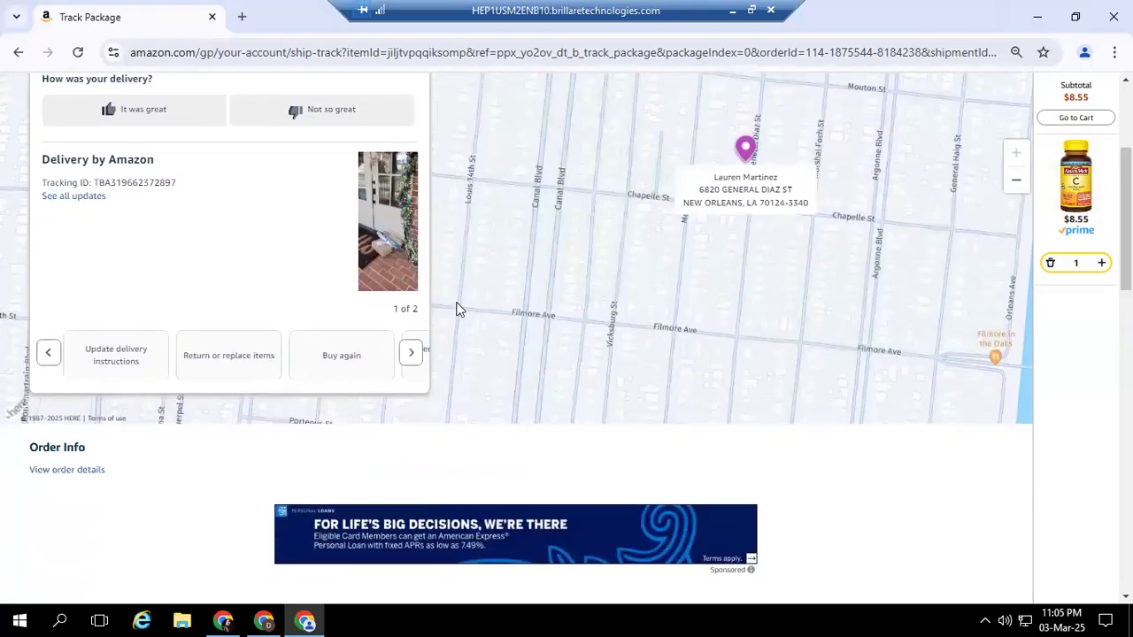
pyautogui.click(412, 355)
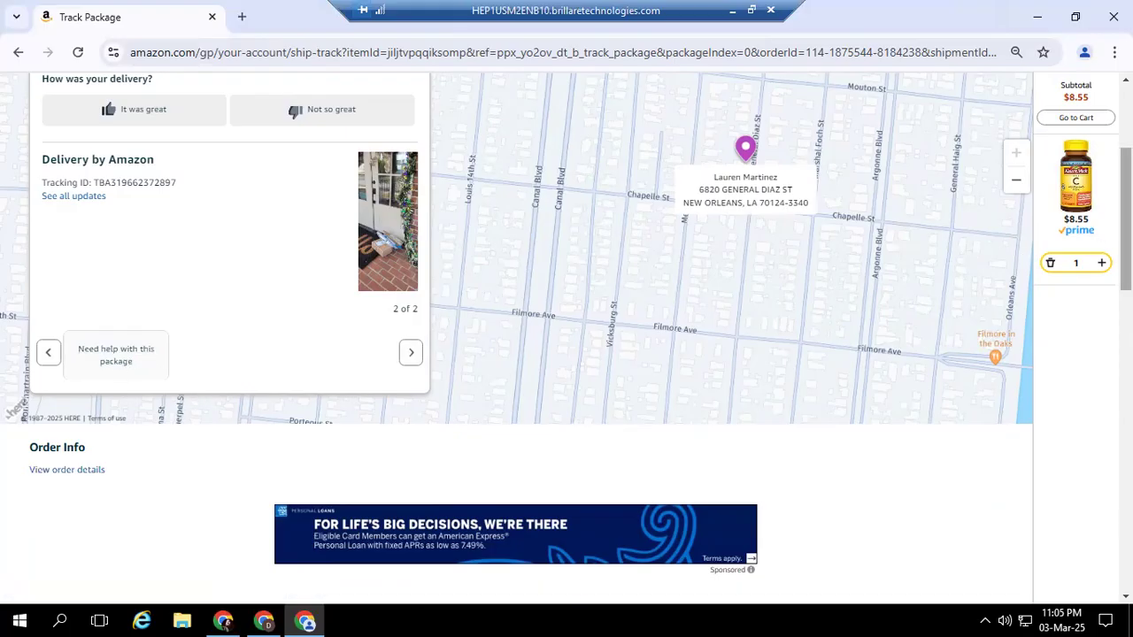
pyautogui.press('Home')
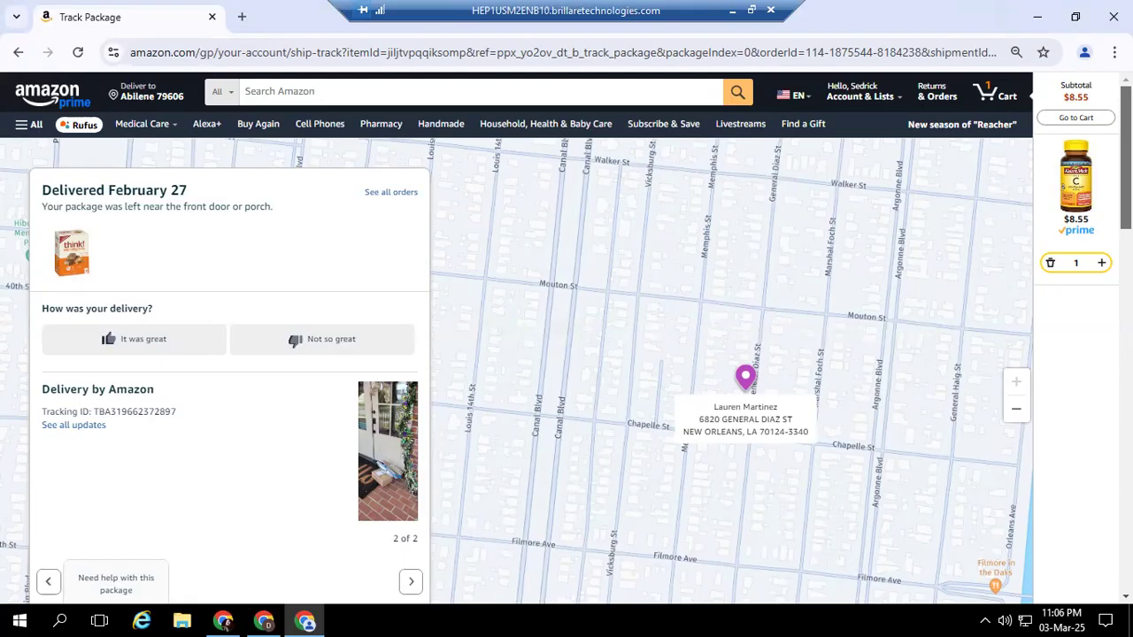
pyautogui.scroll(-1, 566, 336)
pyautogui.scroll(1, 567, 336)
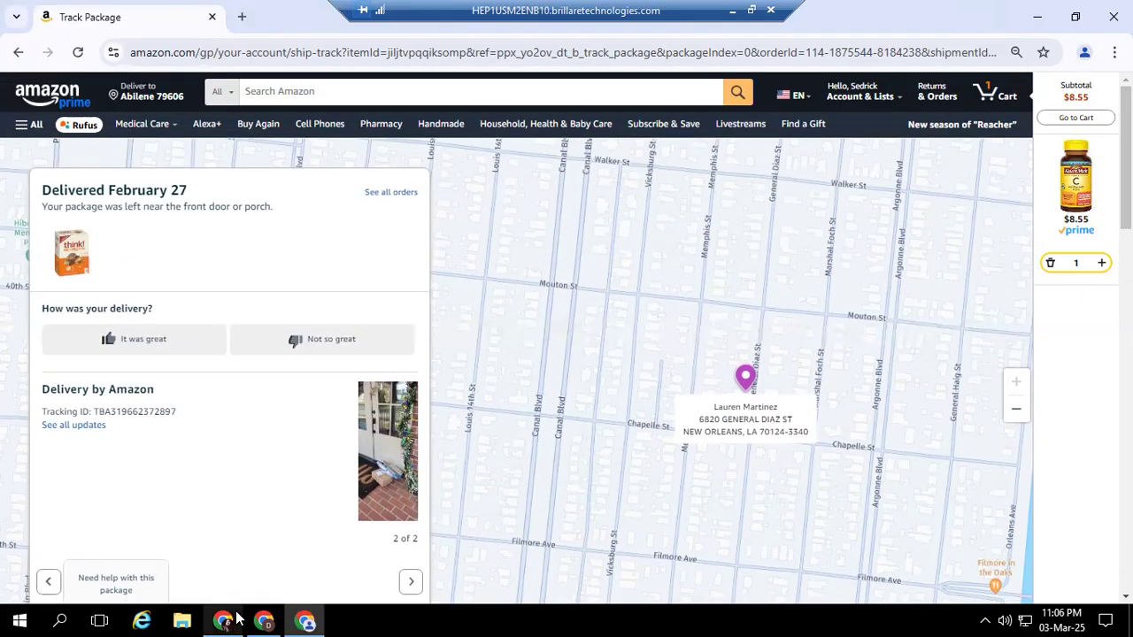
# Step: Switch to the Walmart Seller Center order, view its delivery and order details, and minimize the remote desktop session
pyautogui.moveTo(236, 618)
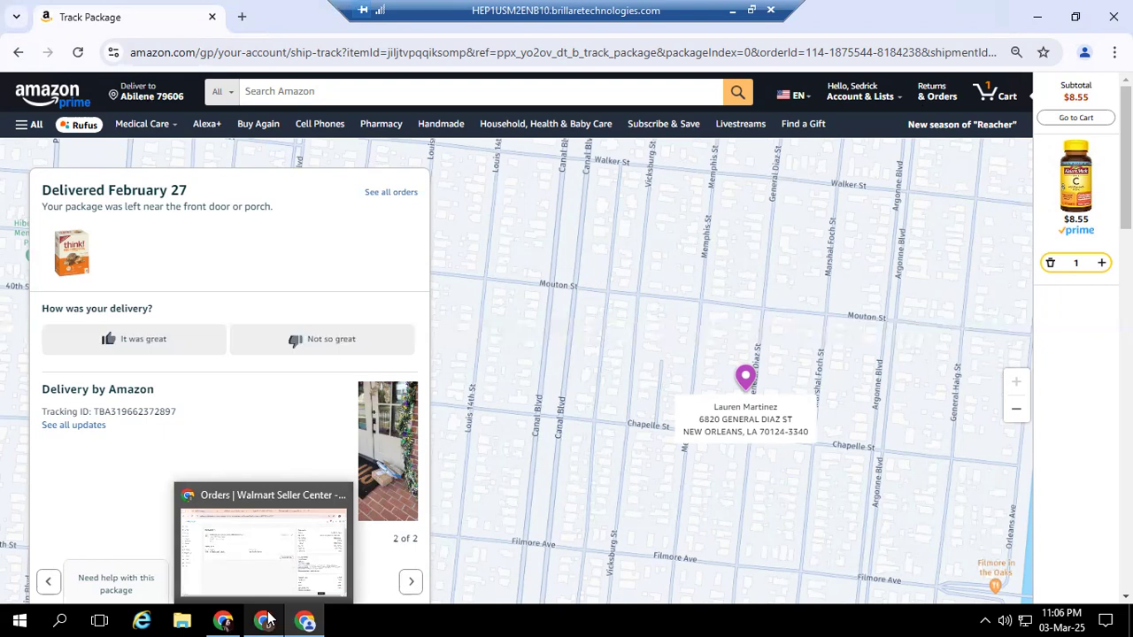
pyautogui.click(264, 540)
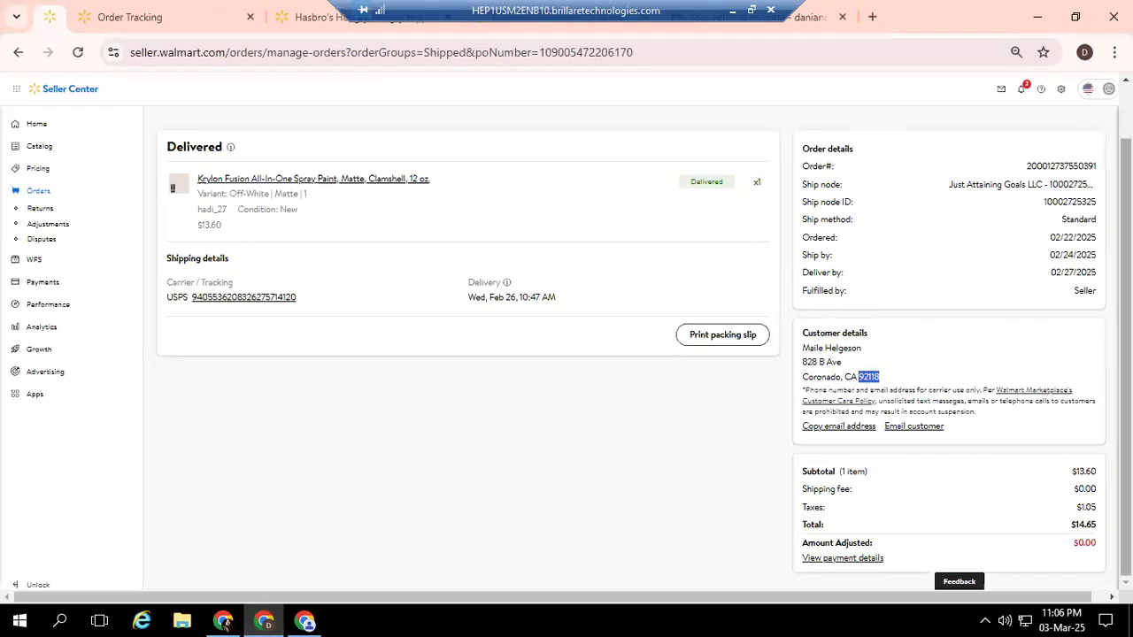
pyautogui.press('Home')
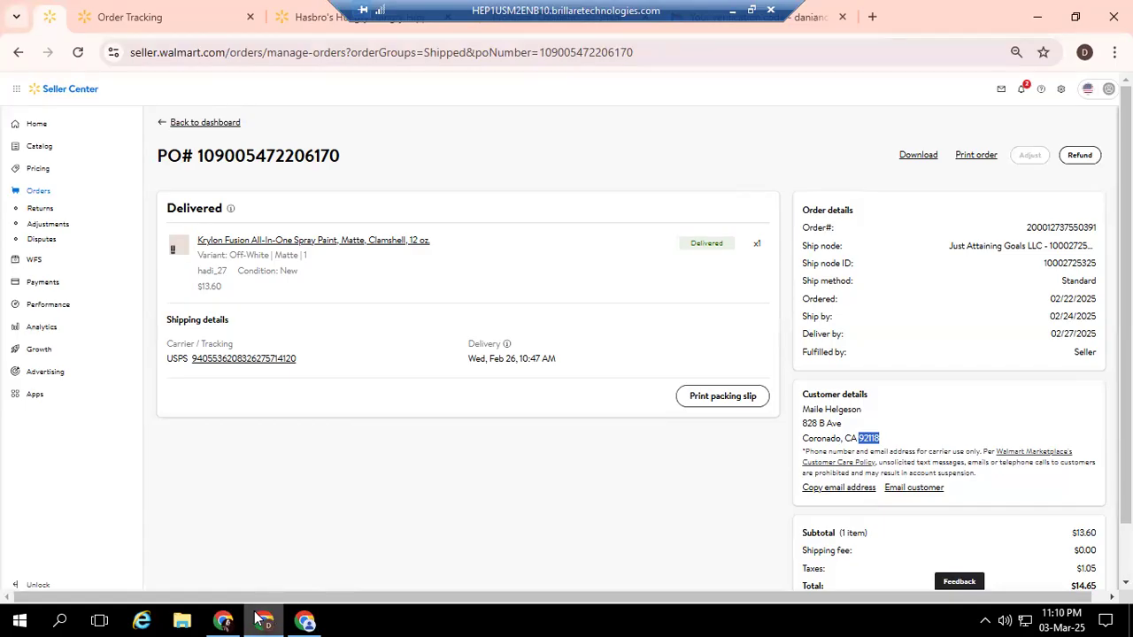
pyautogui.moveTo(258, 621)
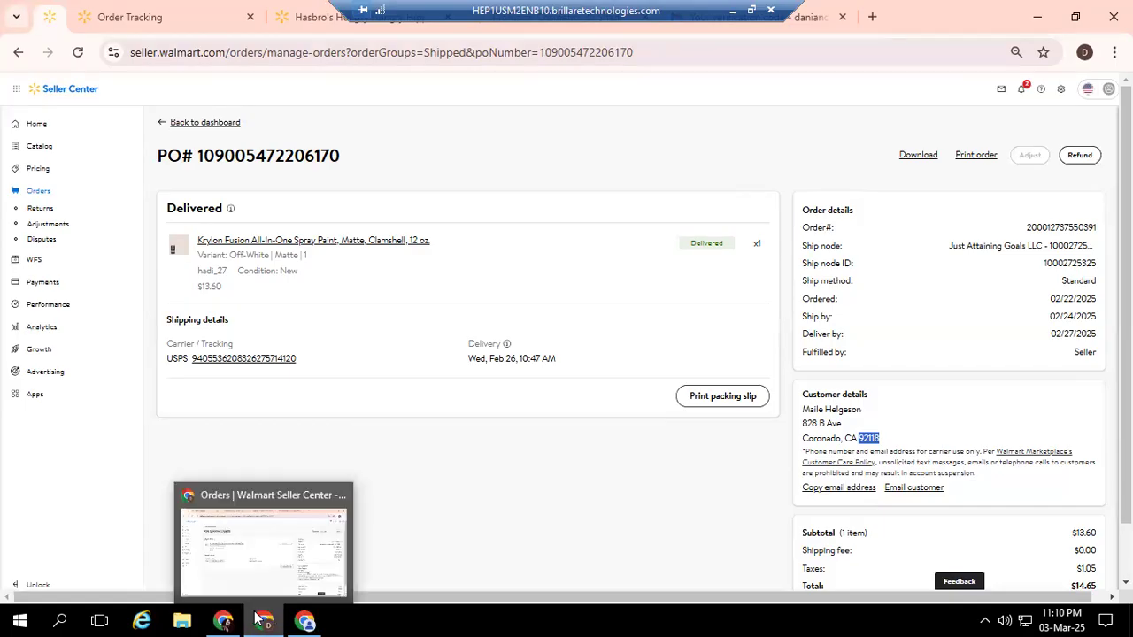
pyautogui.click(731, 10)
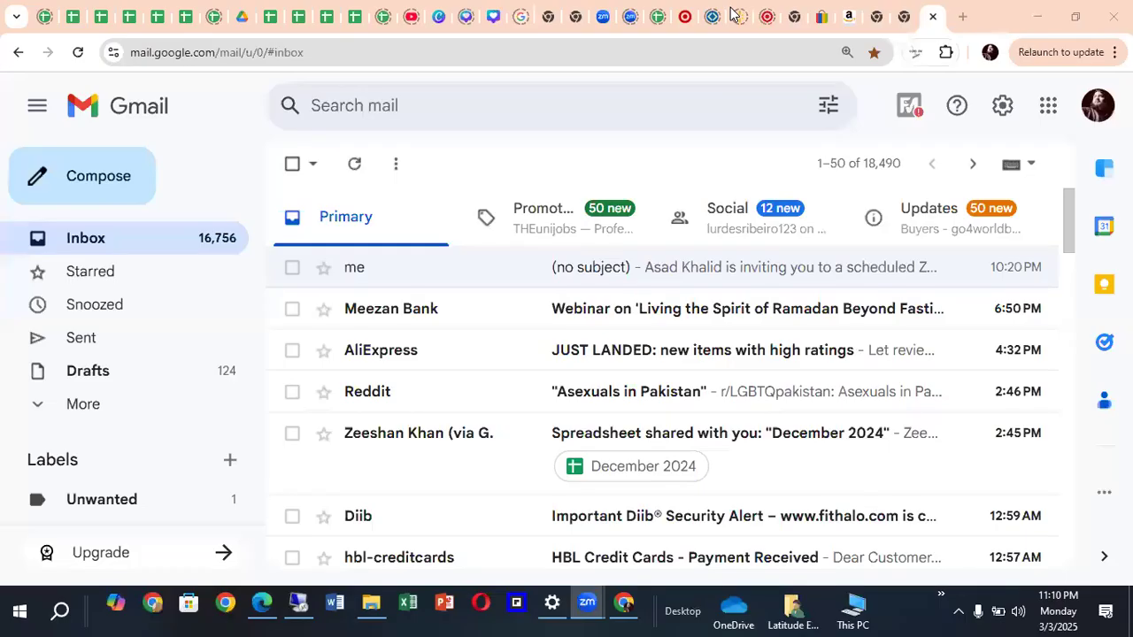